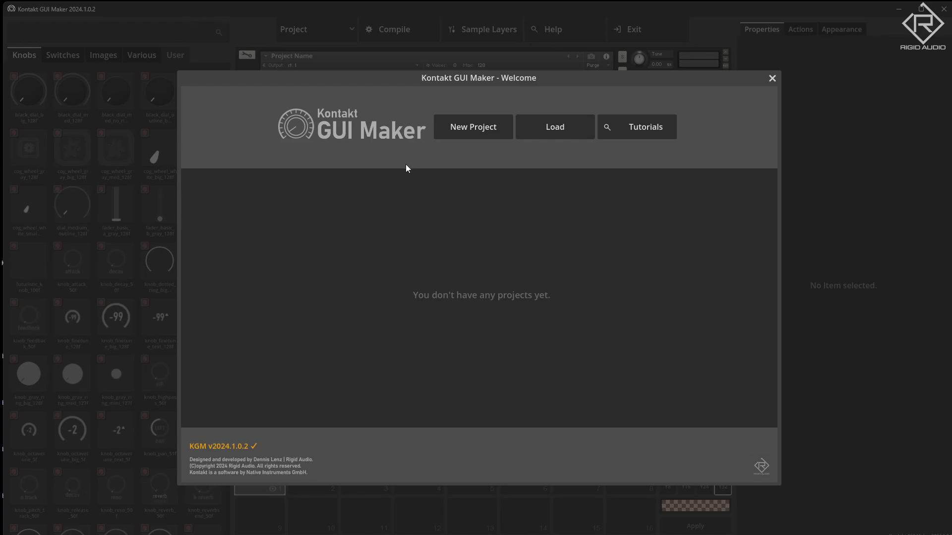
- Create a new project named moodywave with the Large (1000x750) project size
click(470, 127)
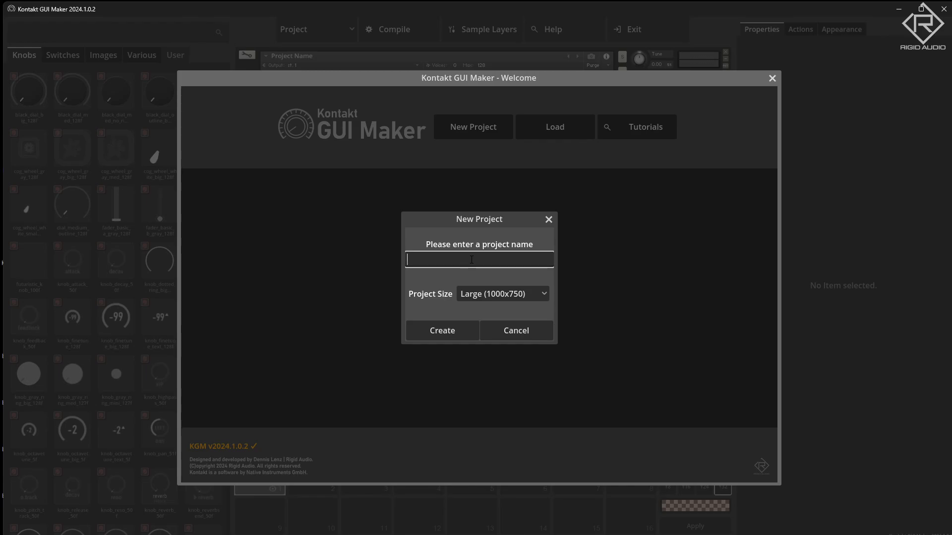
text(moodywave)
click(457, 332)
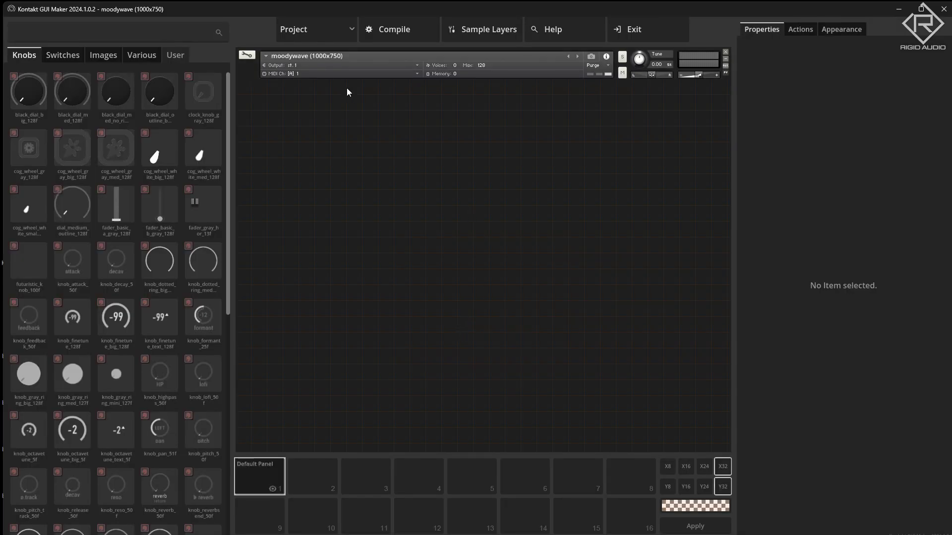
- Examine the frames of the bend_slider_hor_left_med_128f image from the desktop, then close it
drag(219, 8, 513, 94)
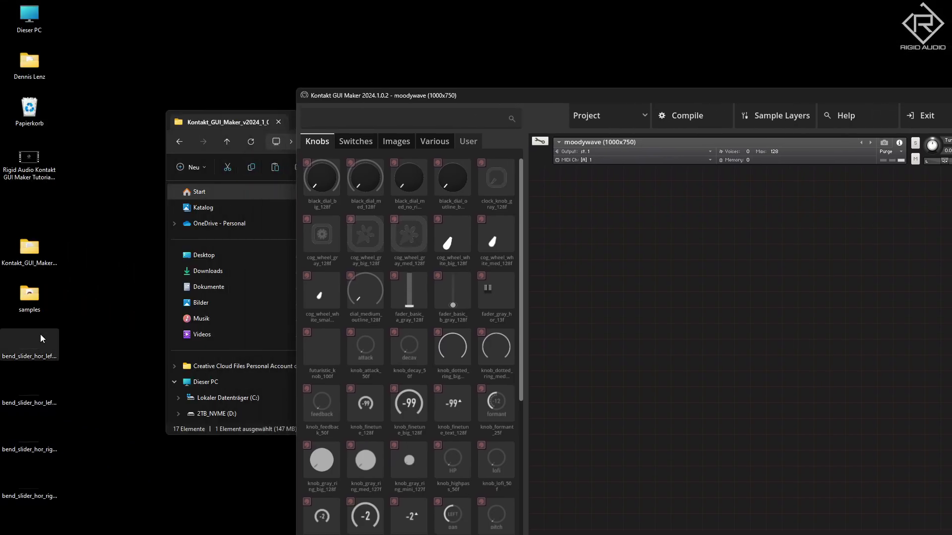
double_click(31, 350)
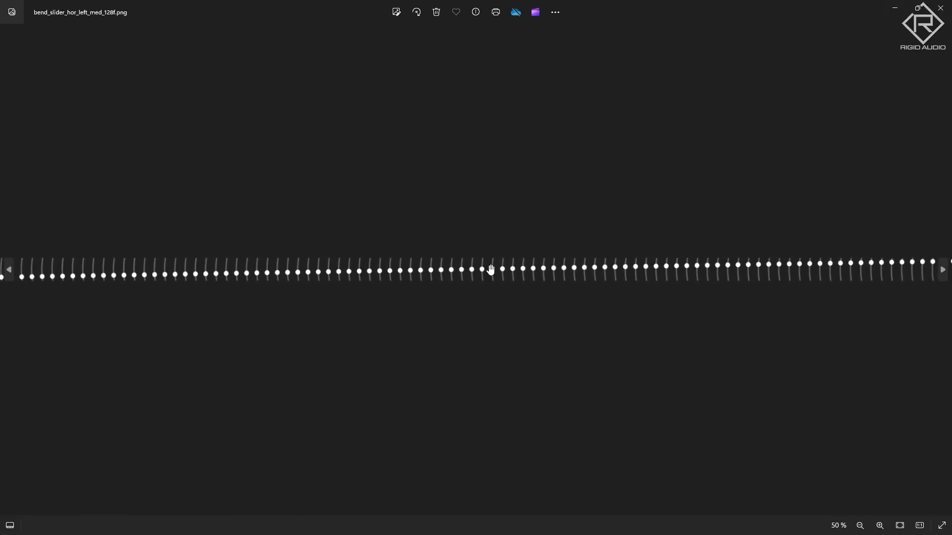
scroll(491, 272, up, 5)
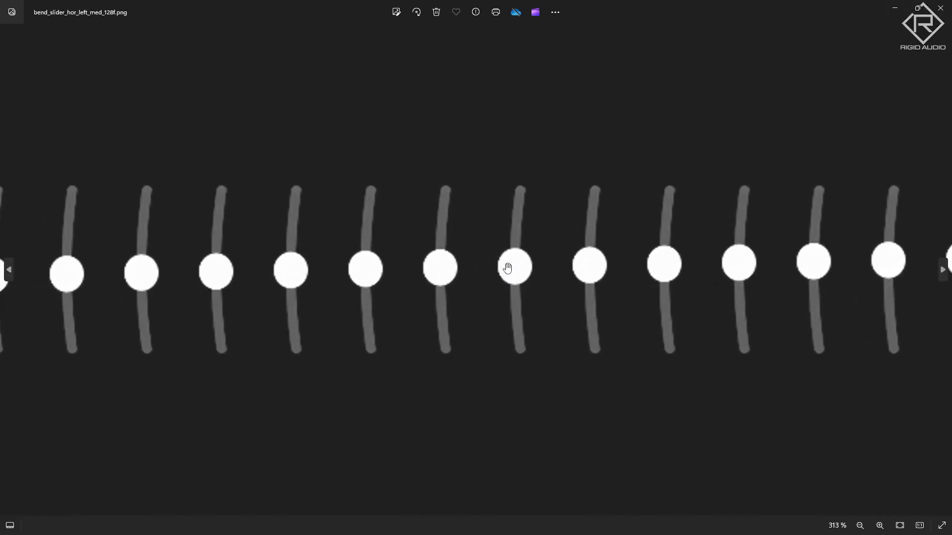
scroll(505, 269, down, 3)
scroll(504, 270, down, 3)
scroll(505, 272, up, 2)
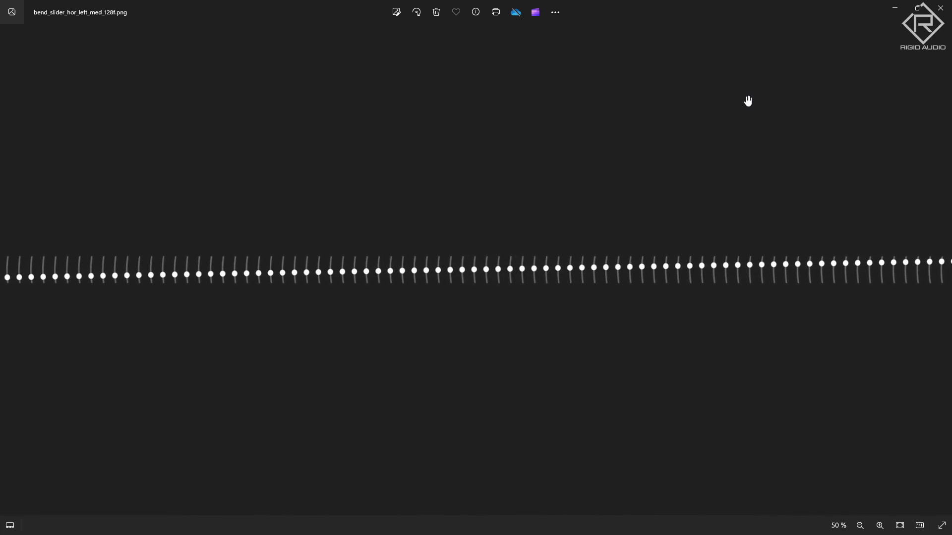
click(940, 8)
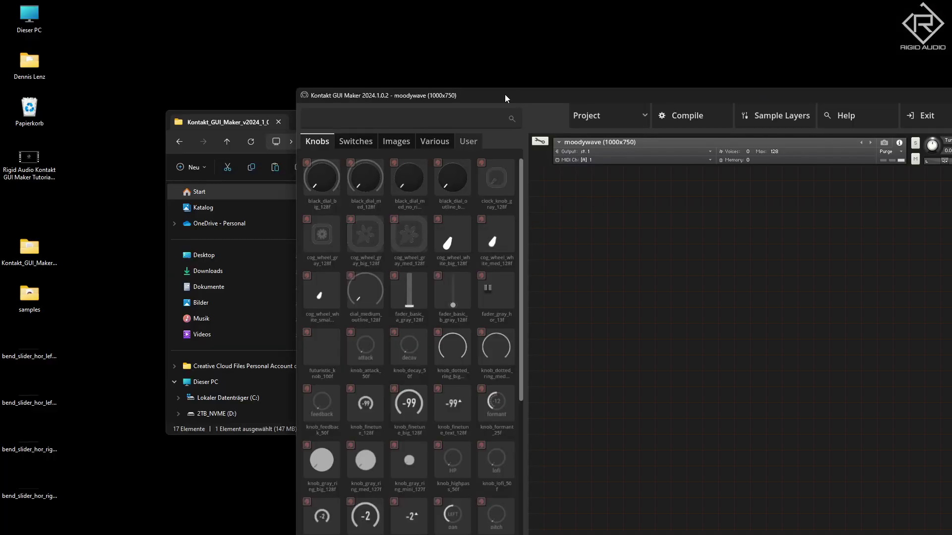
- Import the four bend_slider_hor images from the desktop into the library as horizontal knobs with 128 frames
drag(512, 95, 428, 29)
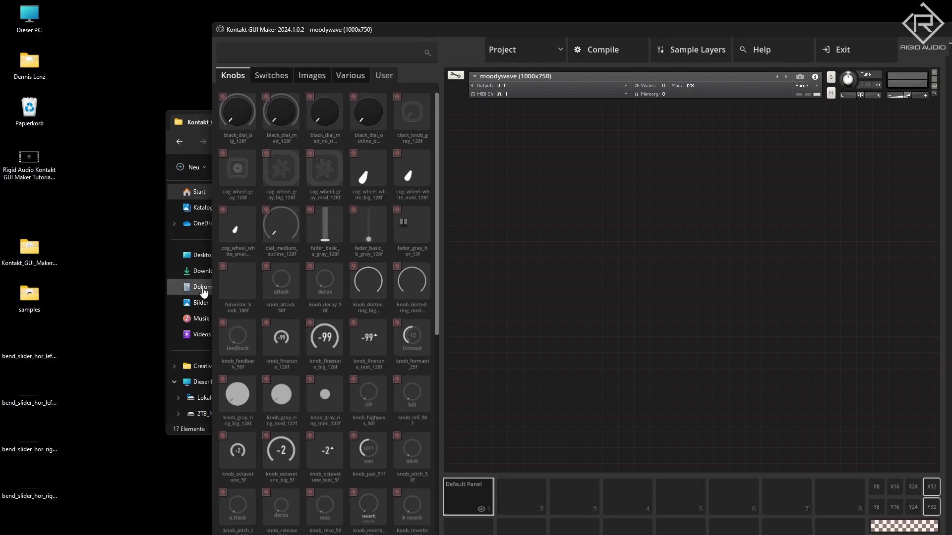
drag(87, 507, 364, 225)
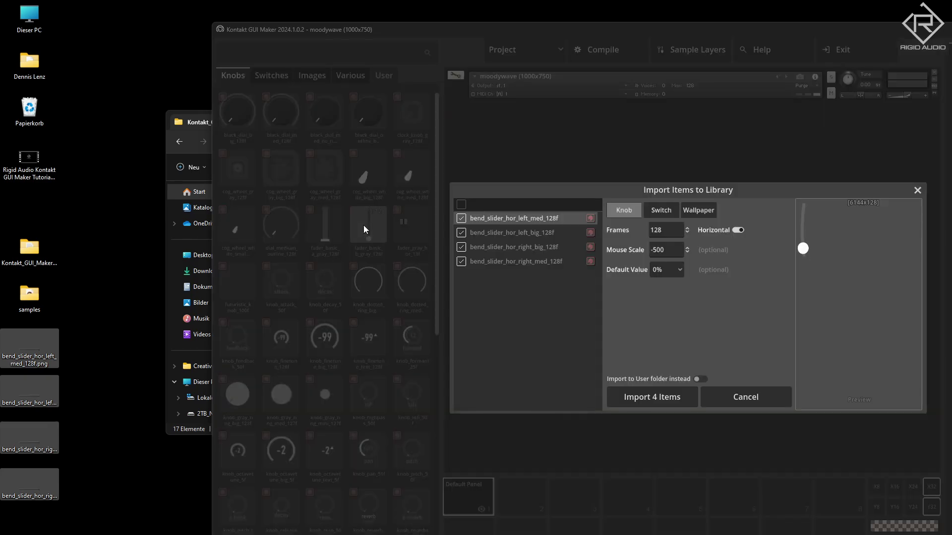
click(524, 247)
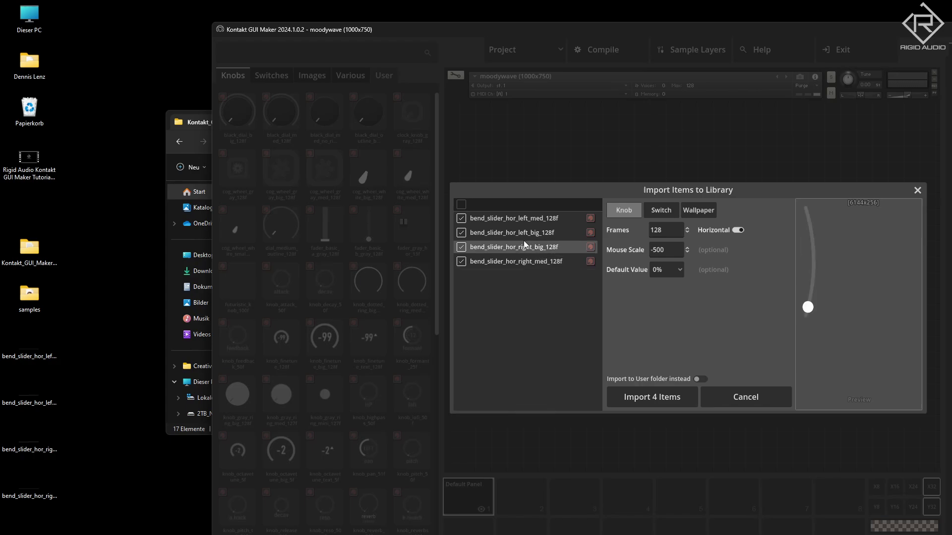
click(522, 233)
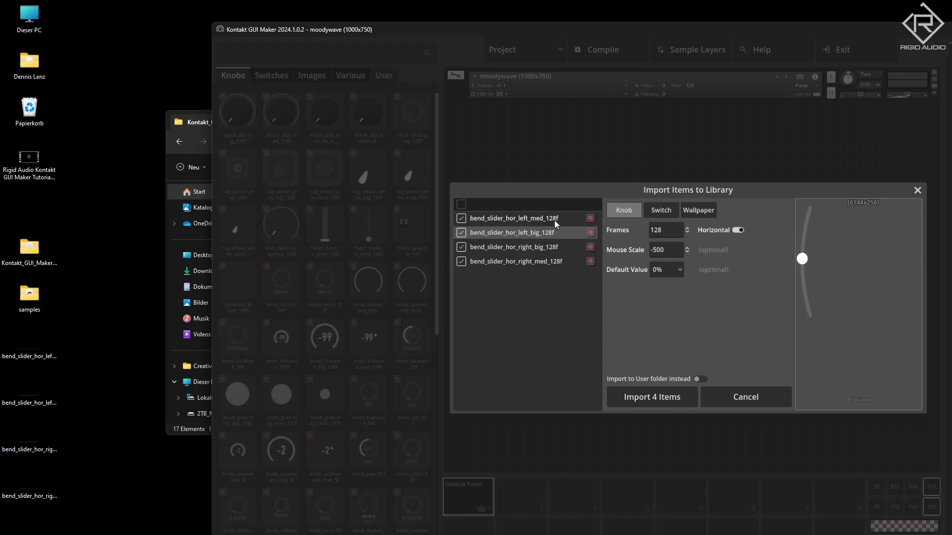
click(658, 395)
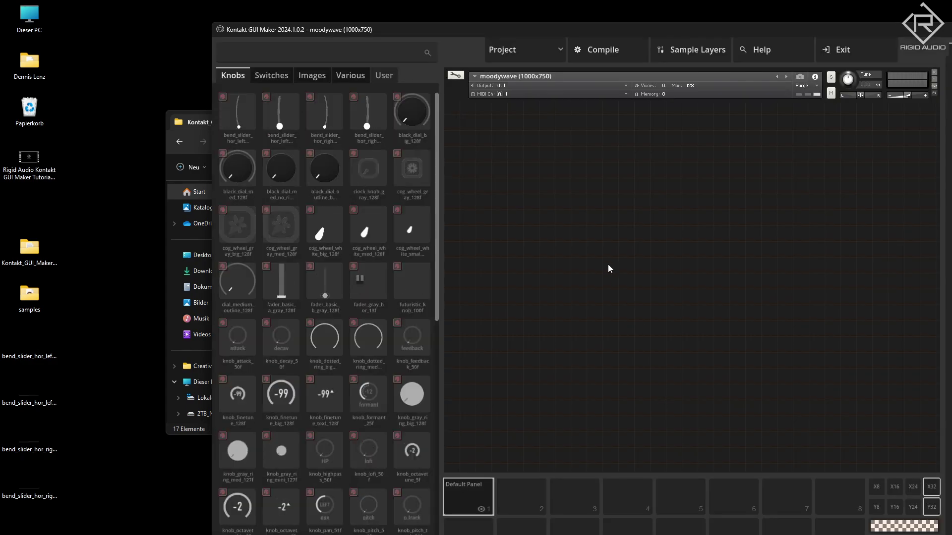
double_click(445, 34)
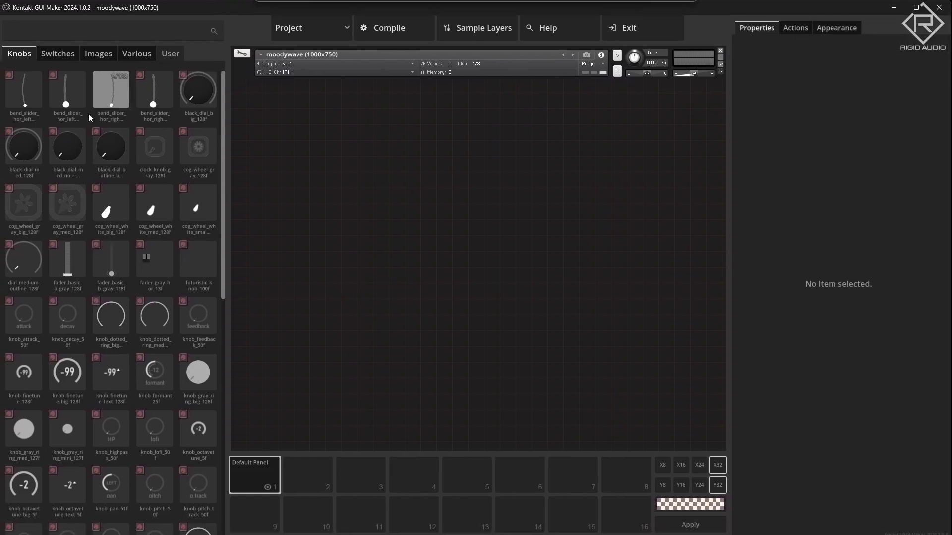
- Apply the wp_waveform_A image from the library as the wallpaper of the default panel
click(102, 56)
scroll(149, 287, down, 6)
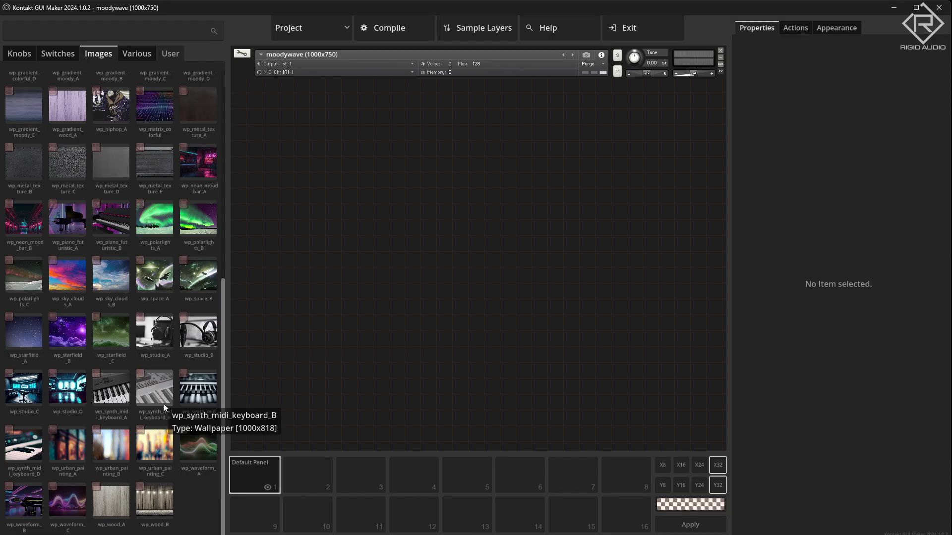
drag(191, 453, 467, 229)
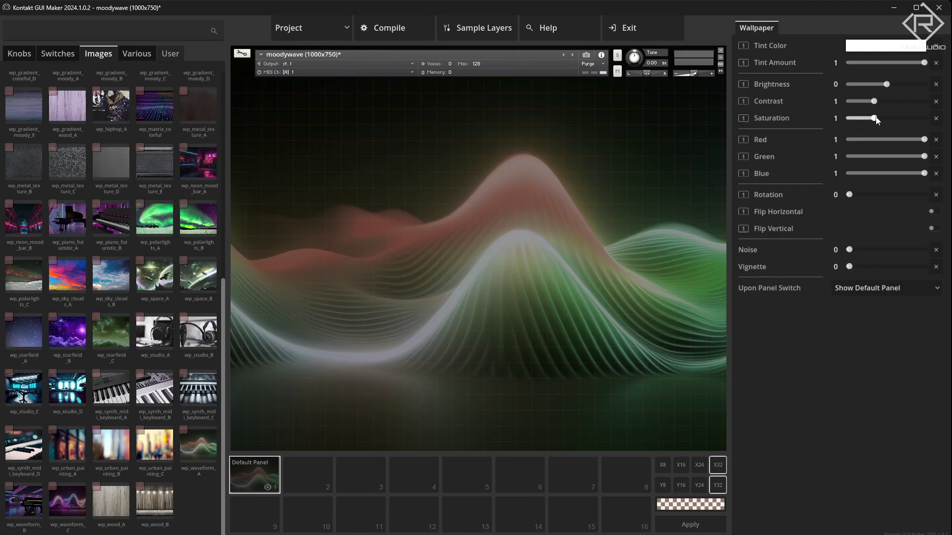
- Tint the wallpaper green by setting its red to 0.3 and its blue to 0.45
click(864, 140)
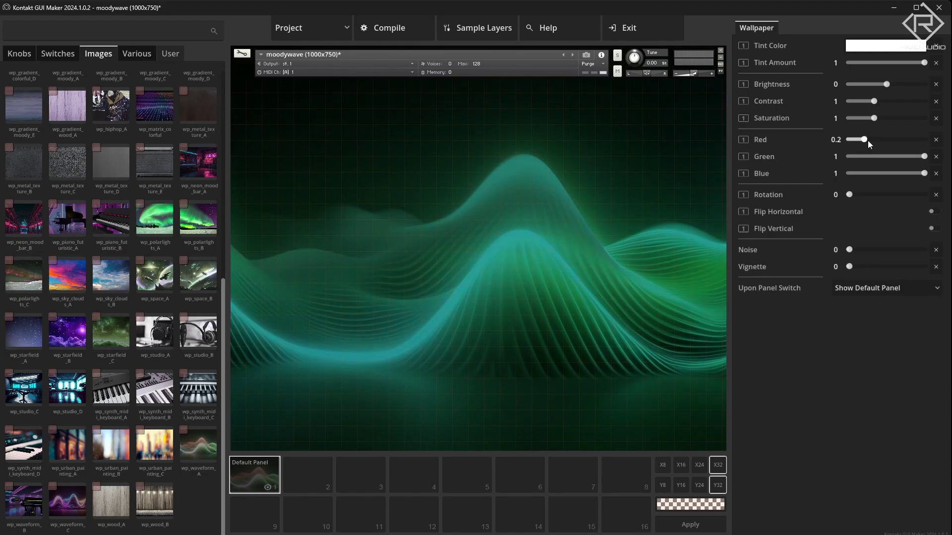
click(852, 173)
mouse_move(873, 177)
mouse_down()
mouse_move(890, 177)
mouse_move(882, 177)
mouse_up()
- Place the big left bend slider on the canvas at X 296 px, Y 288 px
click(19, 53)
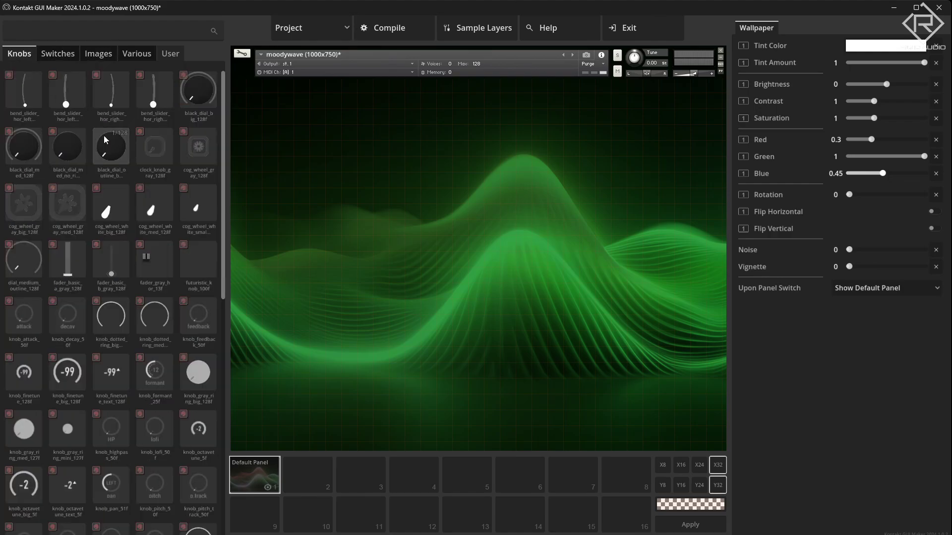
drag(24, 96, 389, 252)
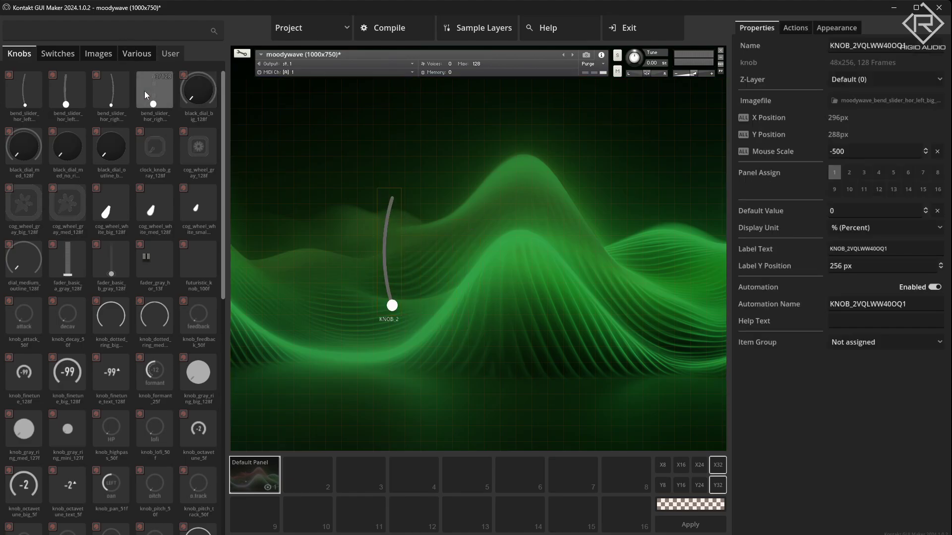
drag(144, 91, 566, 254)
key(Delete)
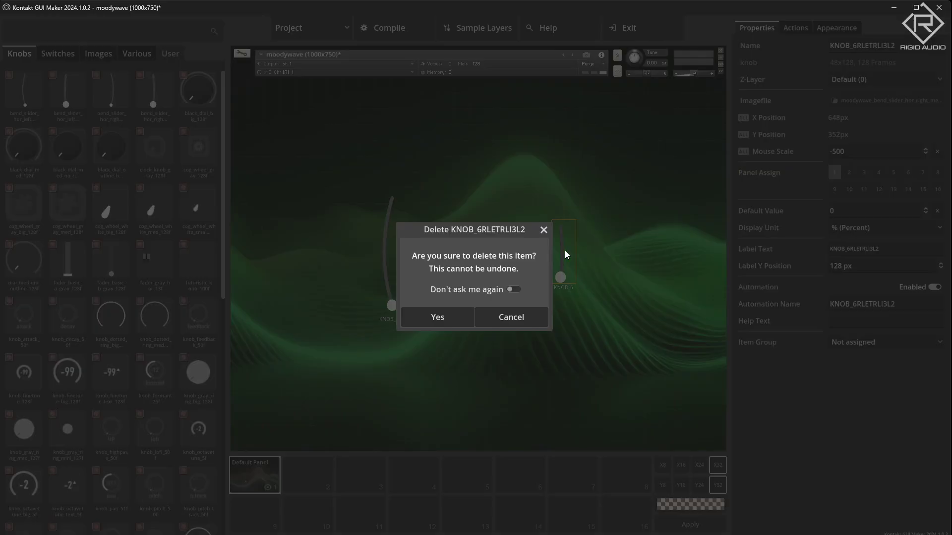
click(438, 316)
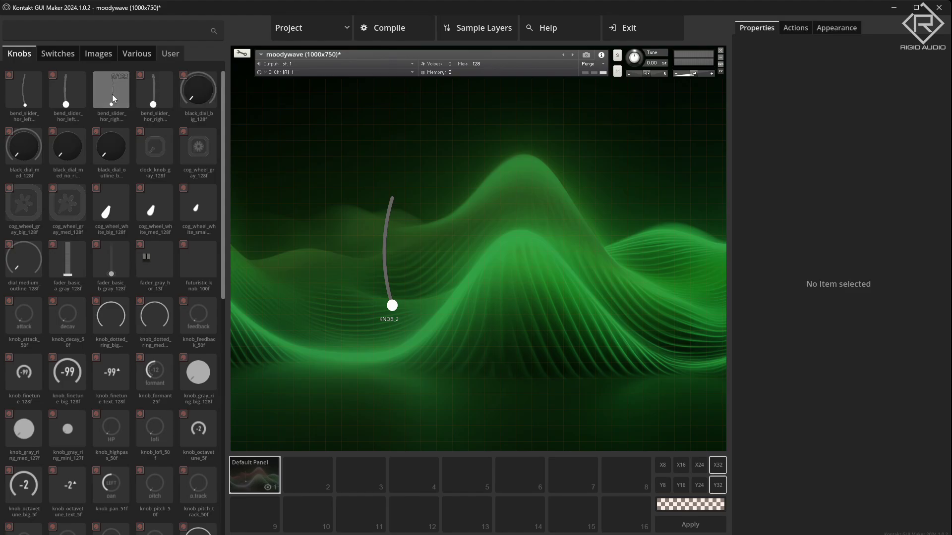
- Place the big right bend slider at X 648, Y 288 px and the medium left and right ones at X 360 and 584, Y 352 px
drag(112, 94, 561, 257)
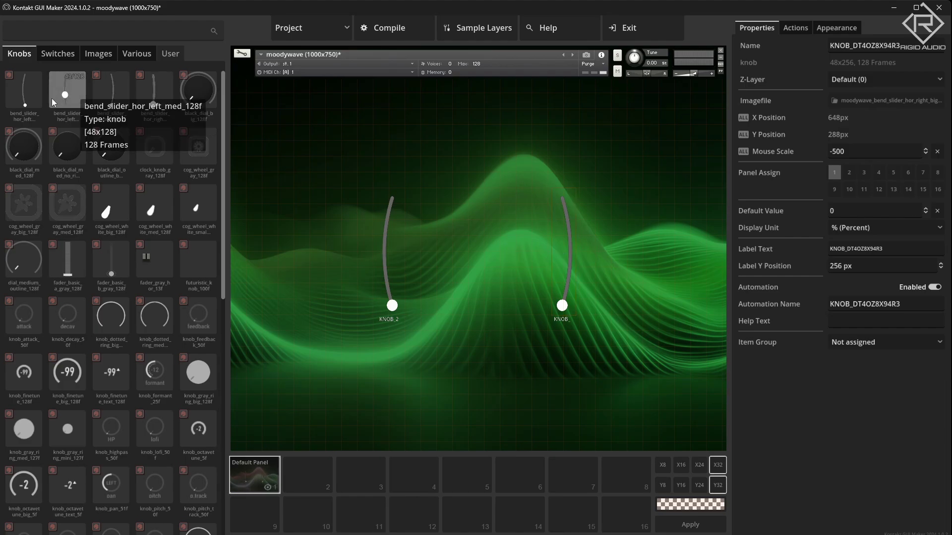
drag(52, 100, 423, 252)
drag(115, 92, 530, 255)
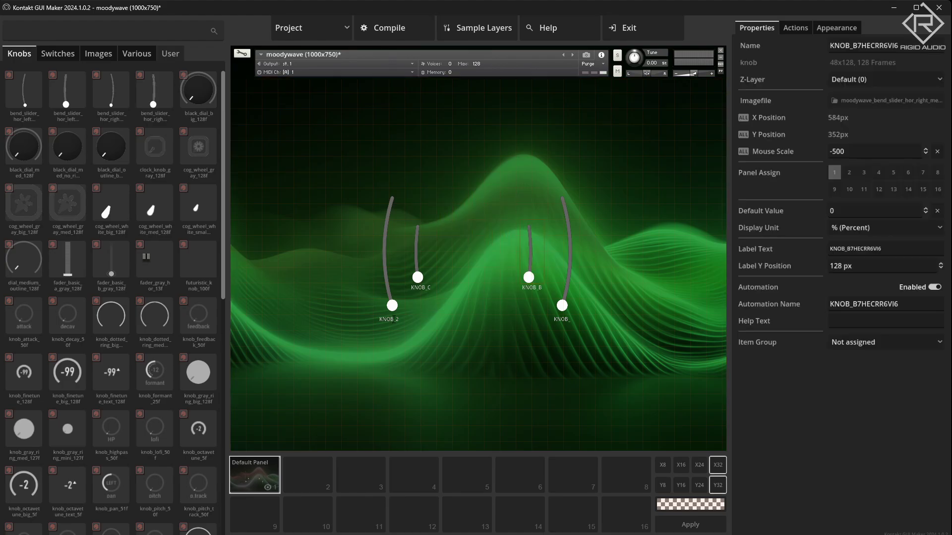
- Label both big bend sliders VOLUME
double_click(389, 319)
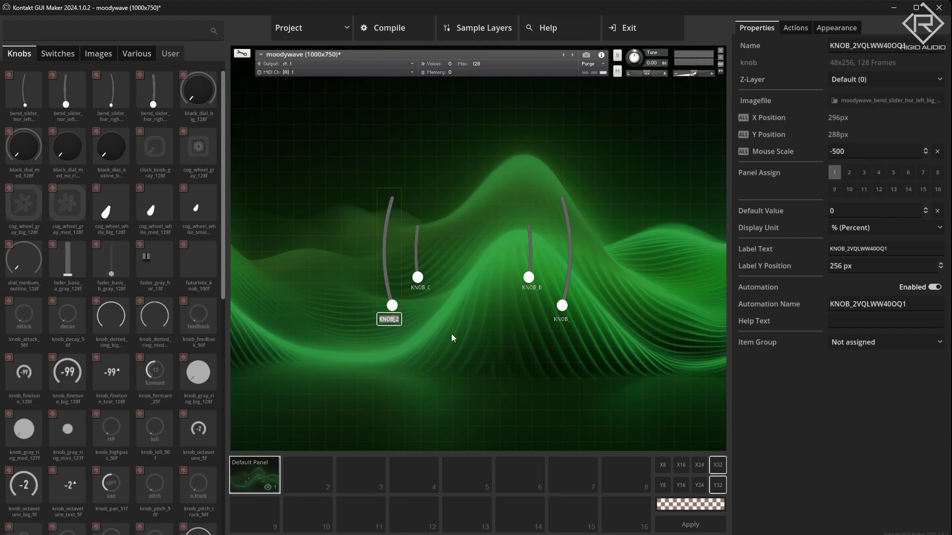
text(VOL)
text(UME)
key(Return)
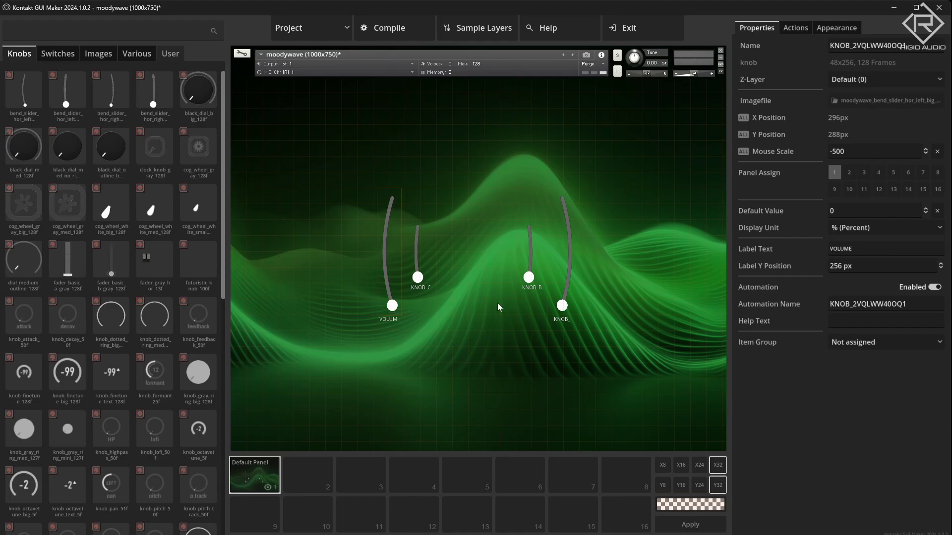
double_click(561, 319)
text(VOLUME)
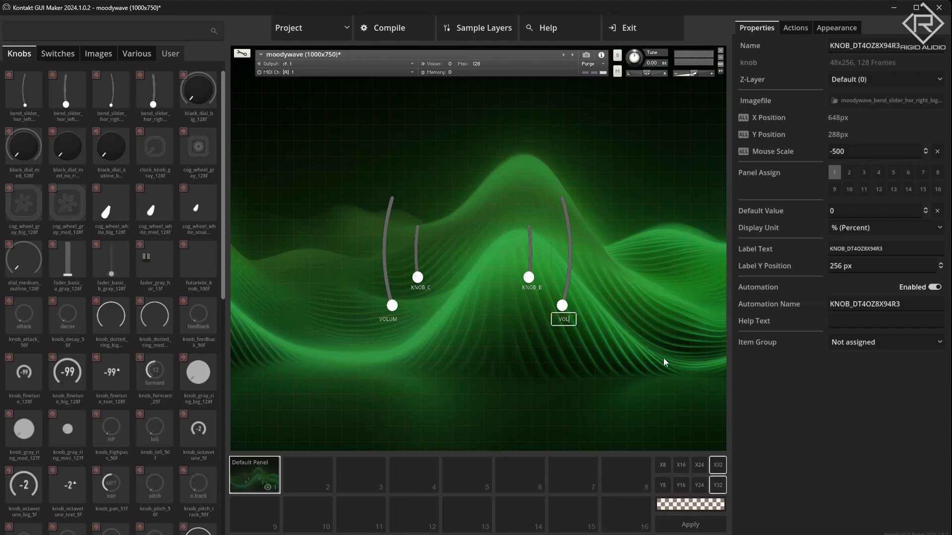
key(Return)
- Label both medium bend sliders PAN
double_click(420, 288)
text(PA)
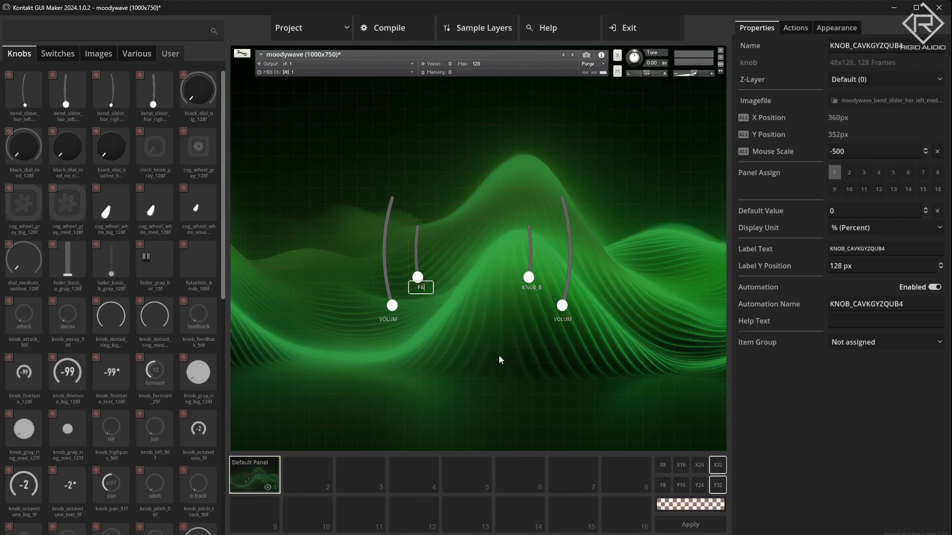
text(N)
key(Return)
double_click(532, 288)
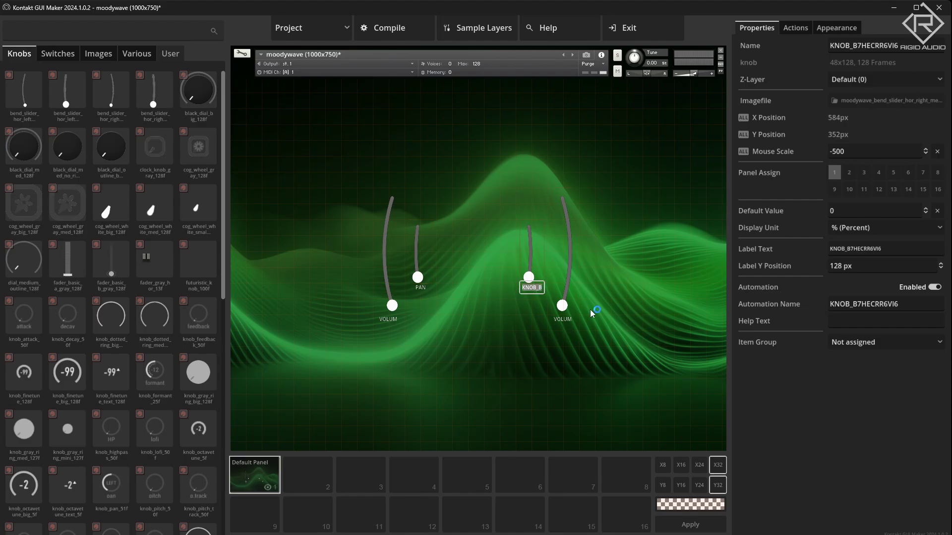
text(PAN)
key(Return)
- Spread the sliders outward symmetrically, with the left VOLUME slider at X 264 px and the left PAN slider at X 328 px
drag(379, 247, 367, 247)
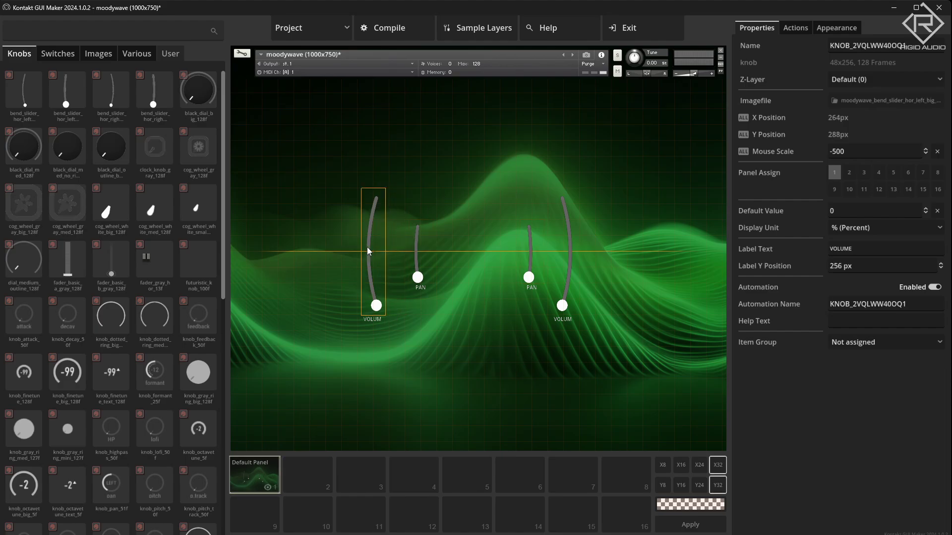
click(570, 252)
drag(570, 252, 543, 258)
drag(423, 251, 408, 254)
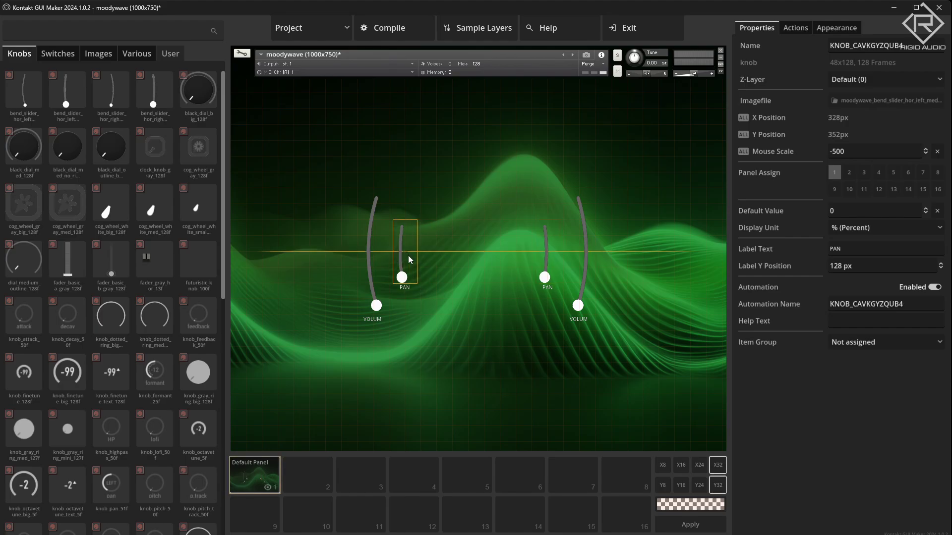
click(470, 228)
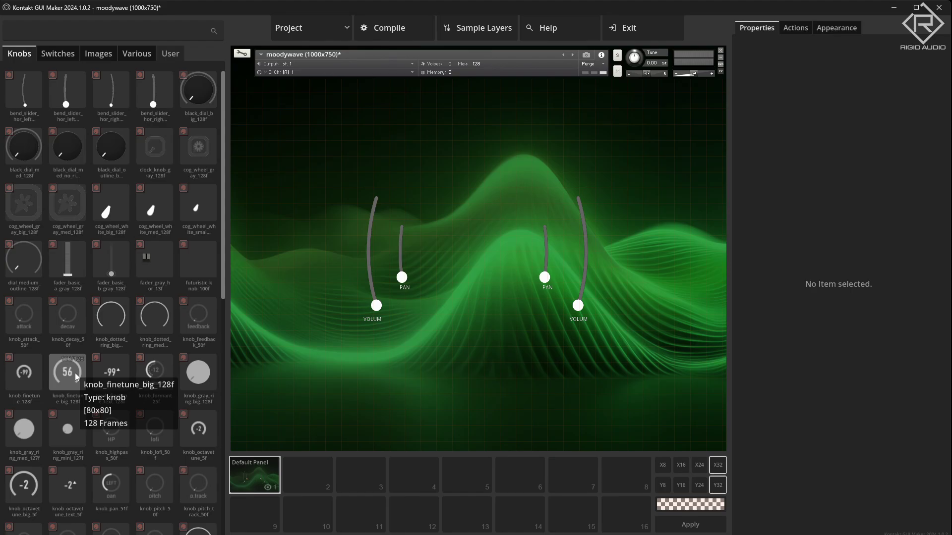
scroll(94, 363, down, 5)
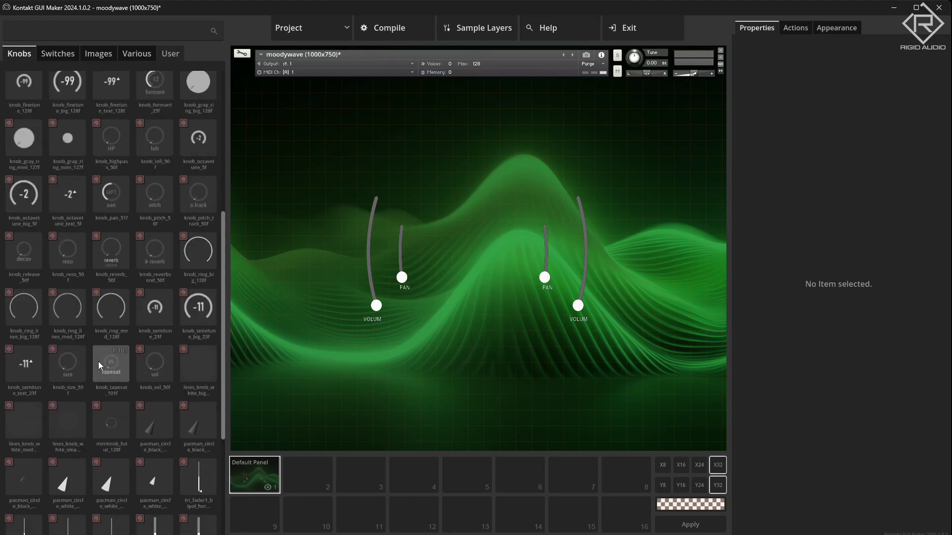
scroll(187, 270, up, 3)
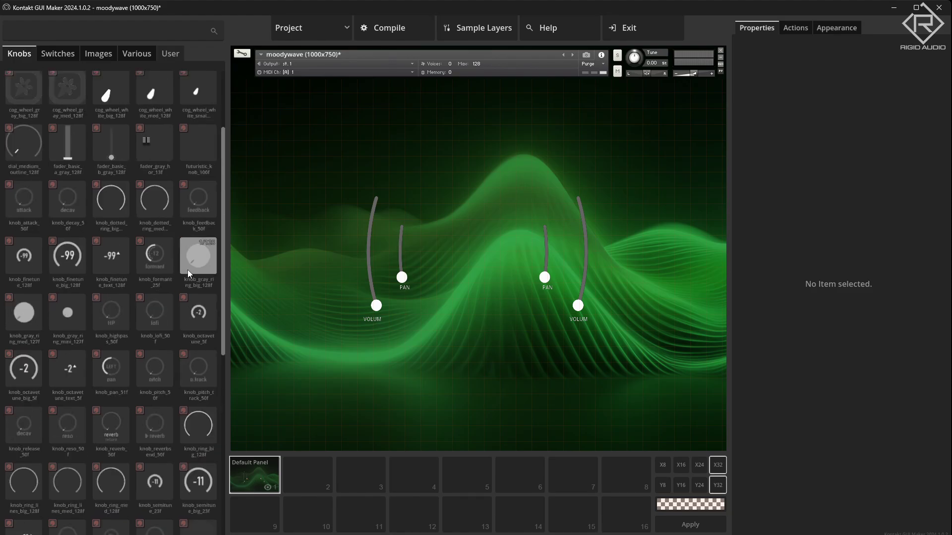
drag(66, 260, 485, 271)
key(Delete)
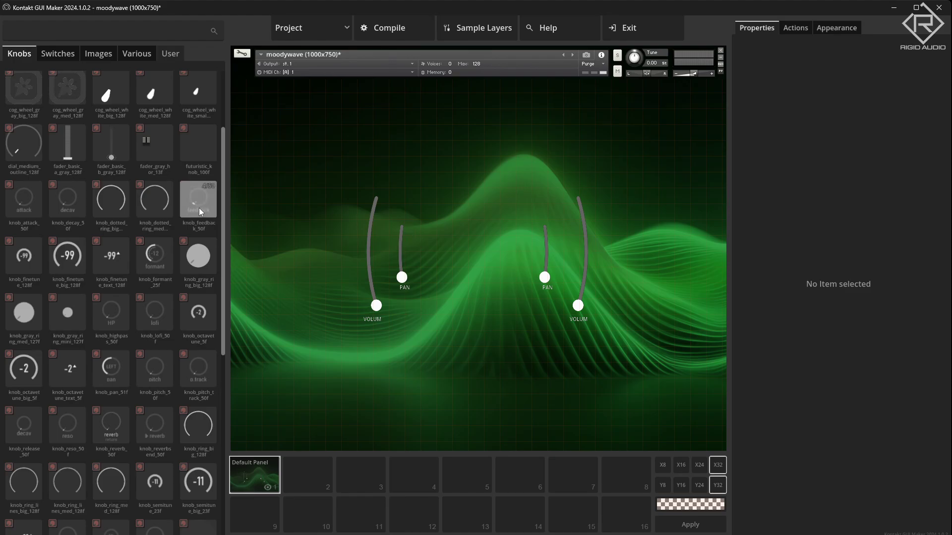
- Place the black_dial_big_128f knob midway between the sliders at X 436 px, Y 356 px, and set the grid to X16 and Y16
scroll(198, 208, up, 2)
drag(201, 103, 478, 255)
click(680, 465)
click(680, 485)
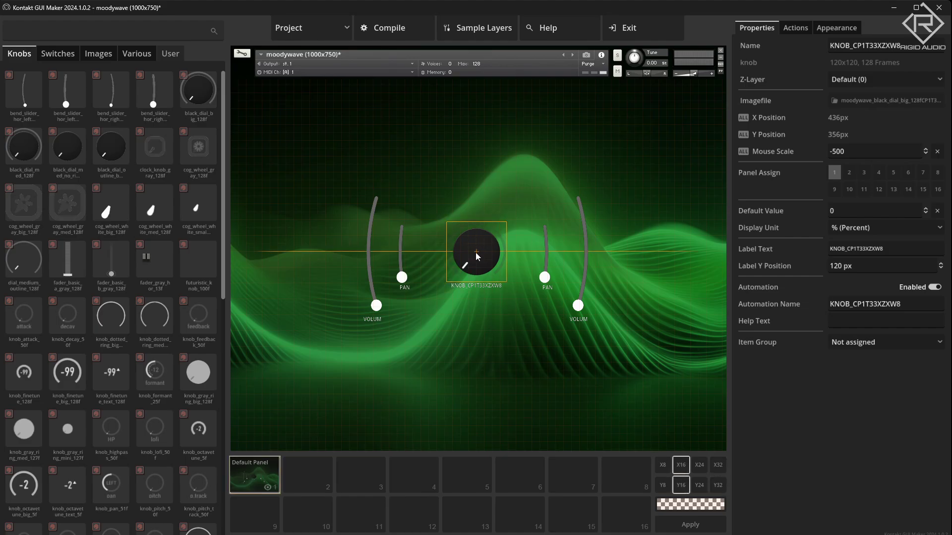
- Clear the label text beneath the central black dial
double_click(492, 287)
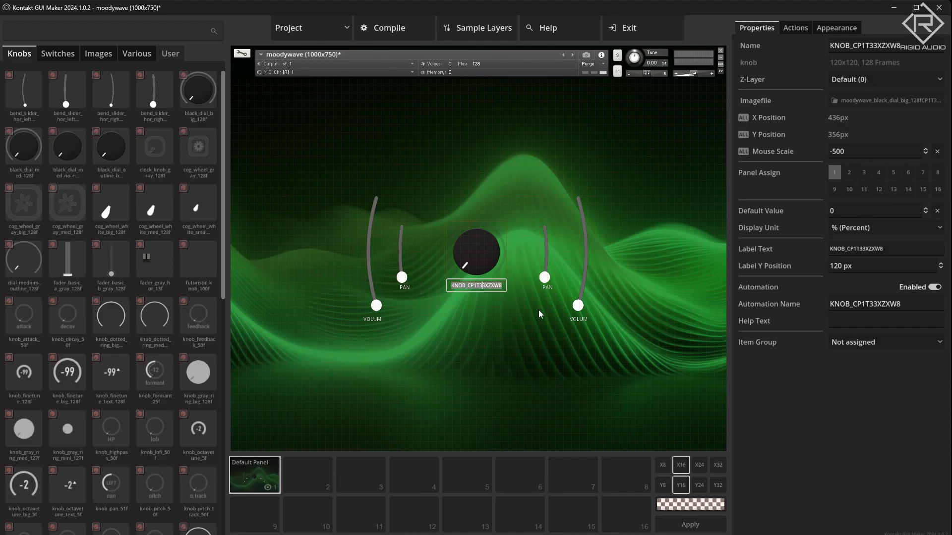
key(BackSpace)
key(Return)
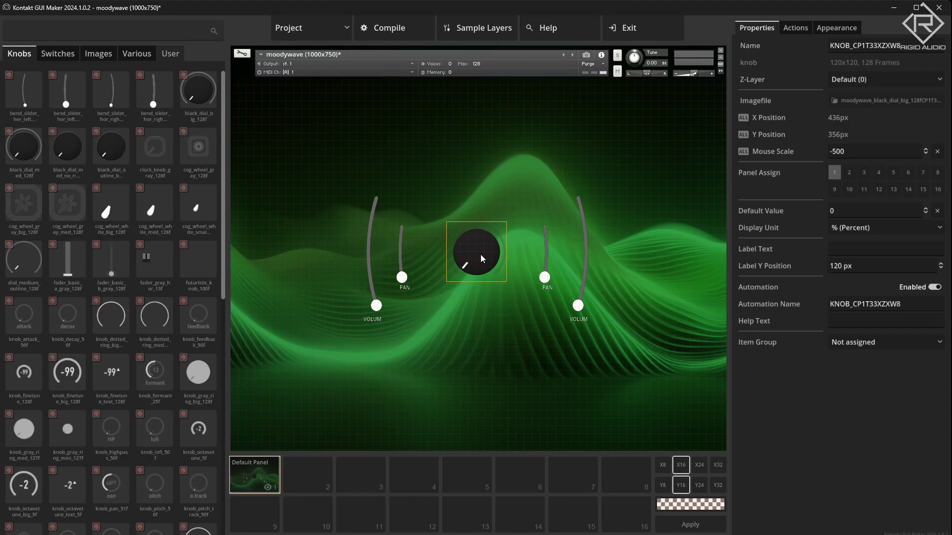
click(486, 197)
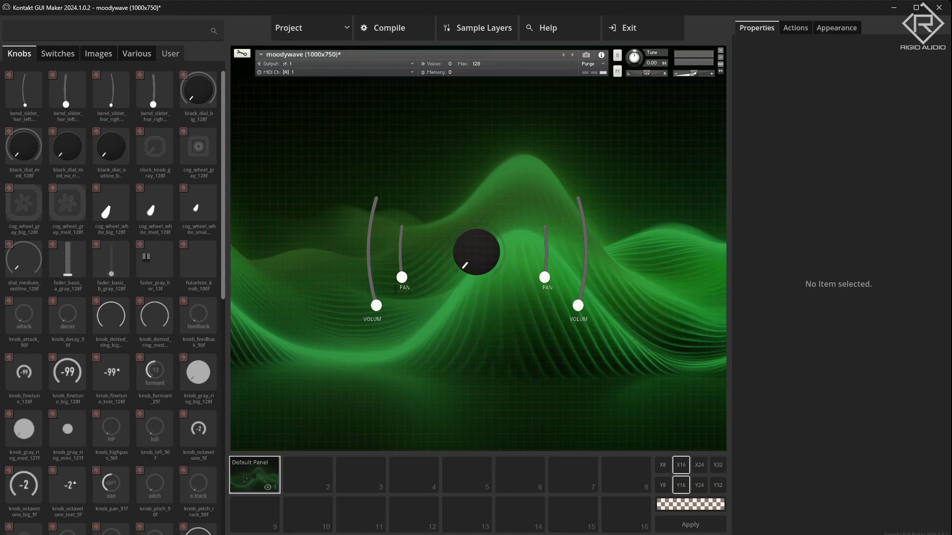
- Assign the Volume action to the left VOLUME slider
click(368, 268)
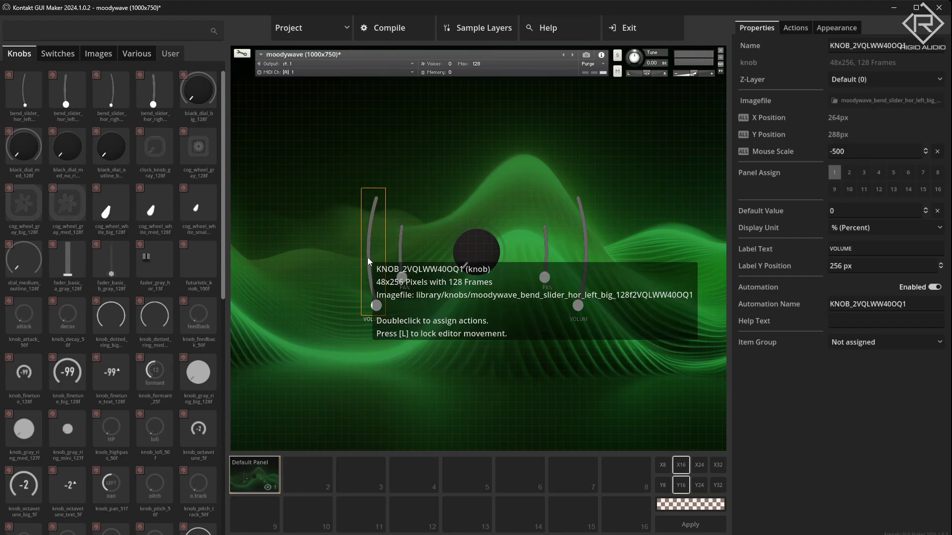
double_click(367, 257)
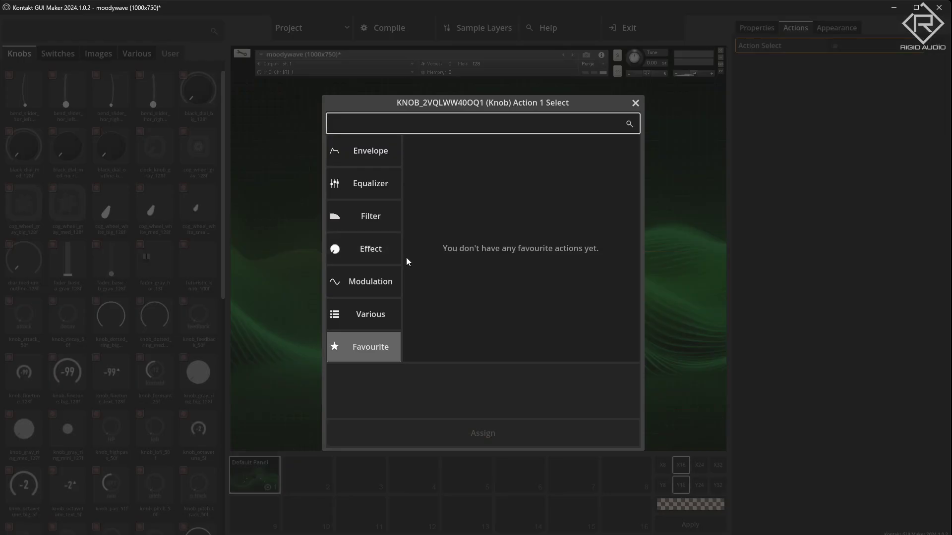
click(399, 185)
text(vol)
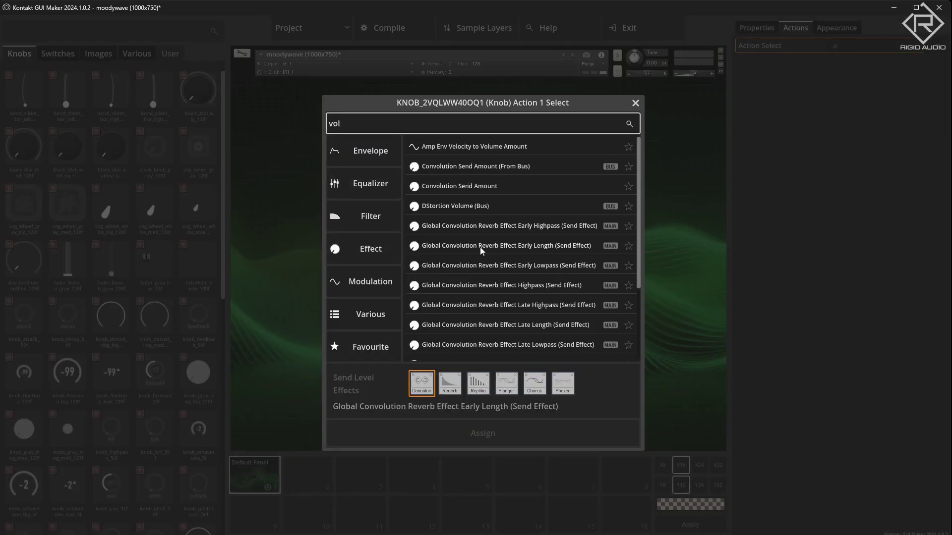
scroll(504, 316, down, 5)
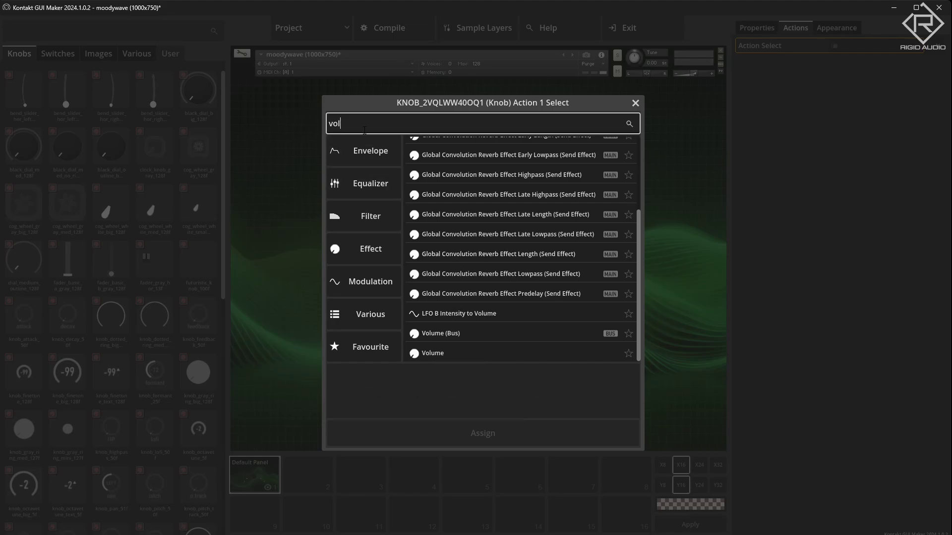
click(435, 355)
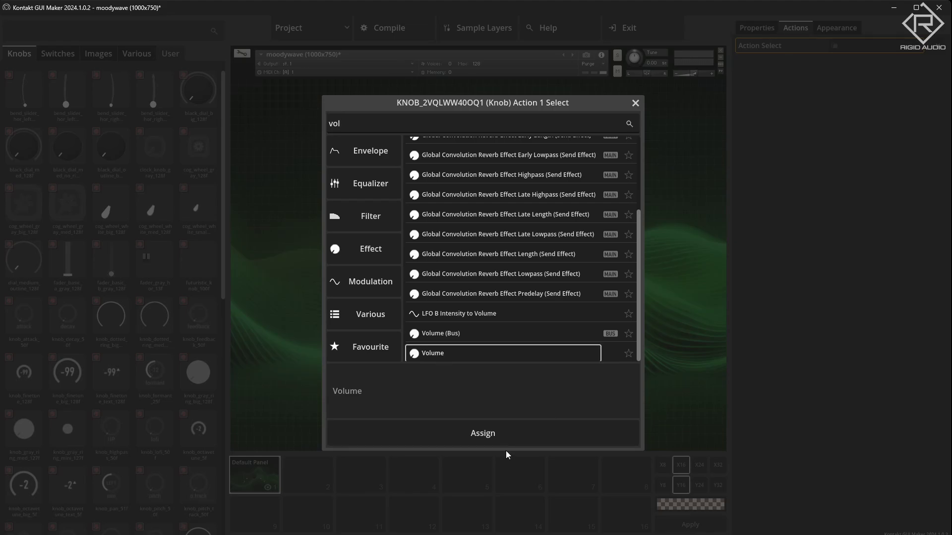
click(485, 436)
- Assign the Volume action to the right VOLUME slider and set its sample layer to B
double_click(586, 253)
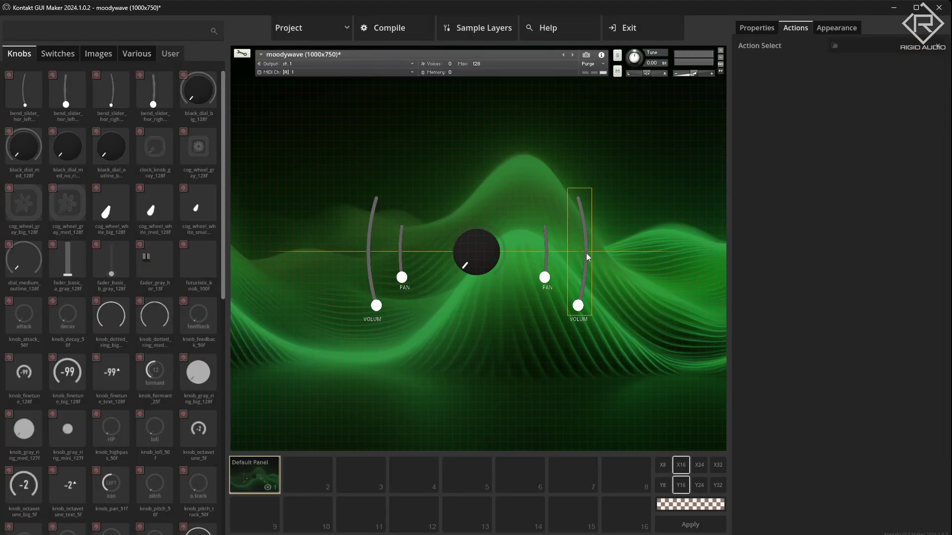
text(vol)
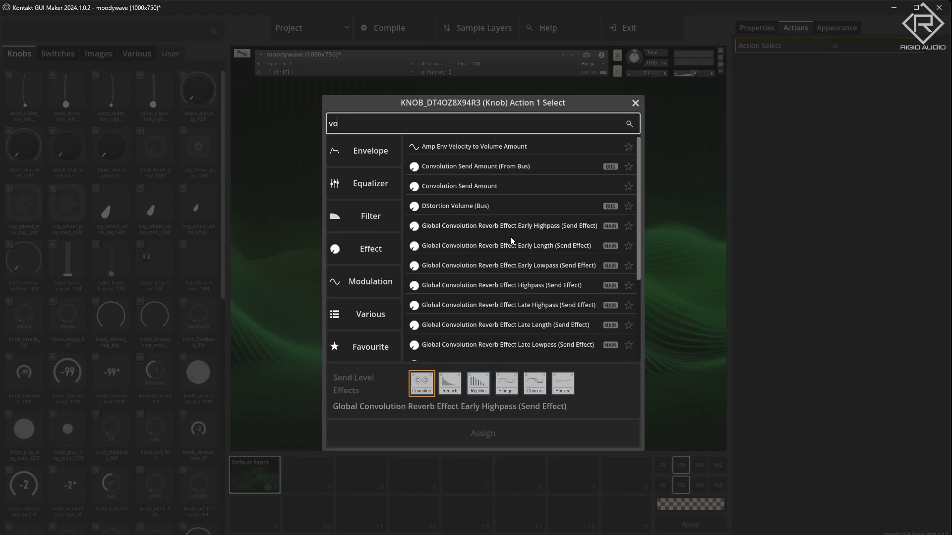
scroll(473, 319, down, 5)
click(442, 353)
double_click(443, 352)
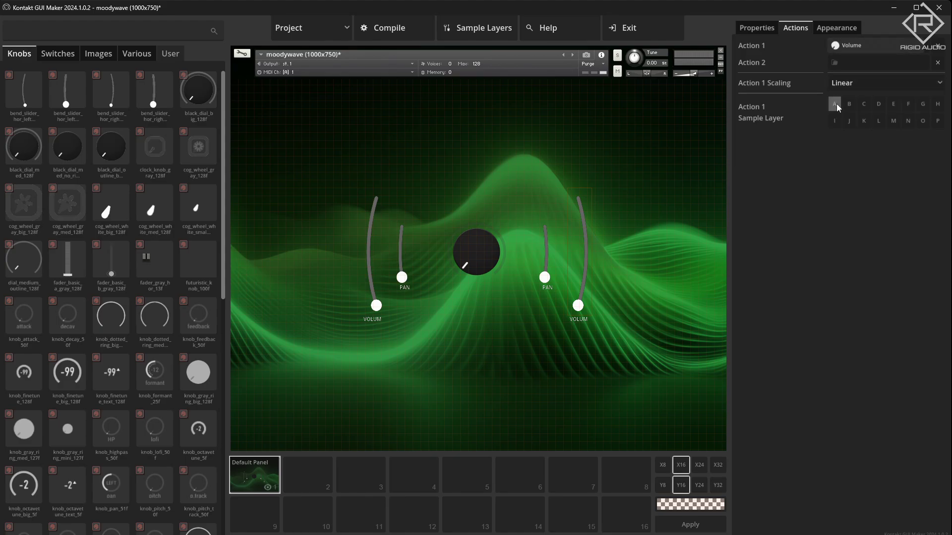
click(849, 104)
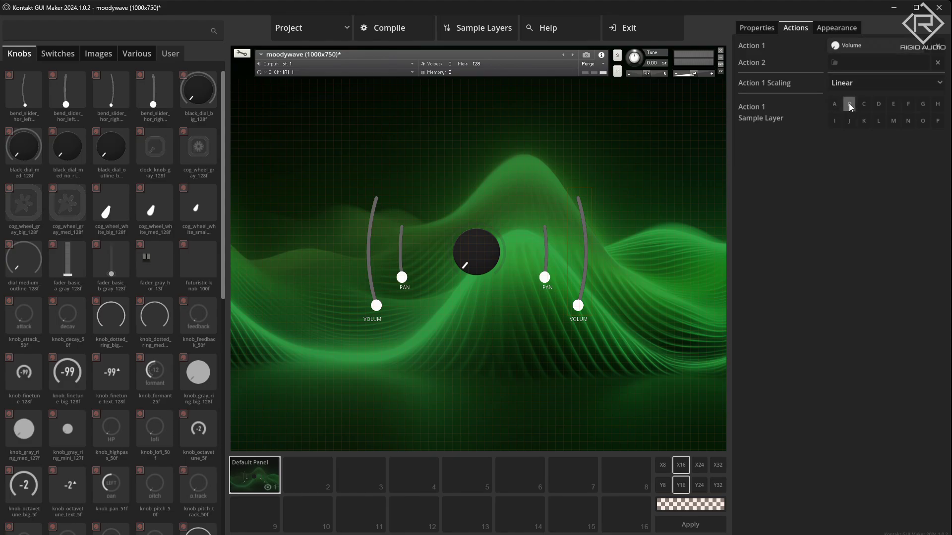
click(371, 257)
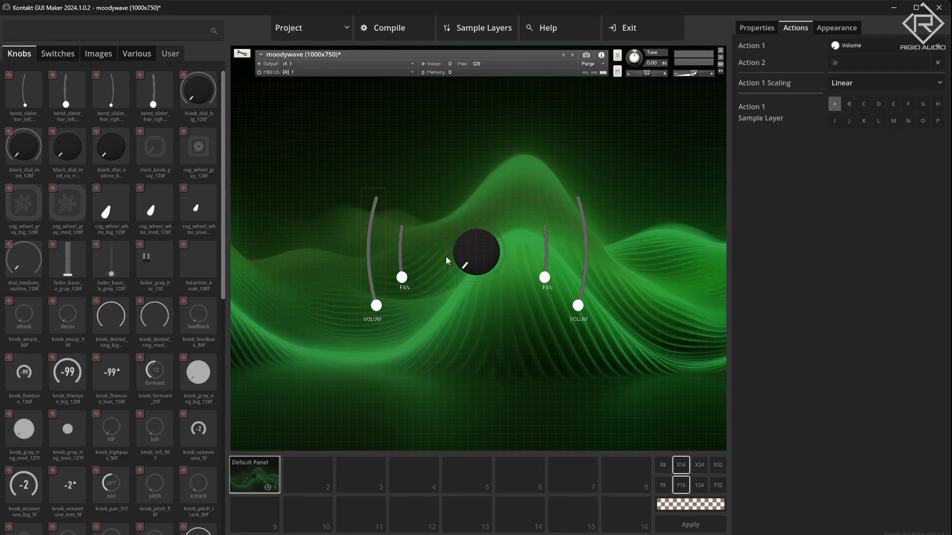
- Assign the Panning (Left Right Balance) action to the left PAN slider
click(400, 261)
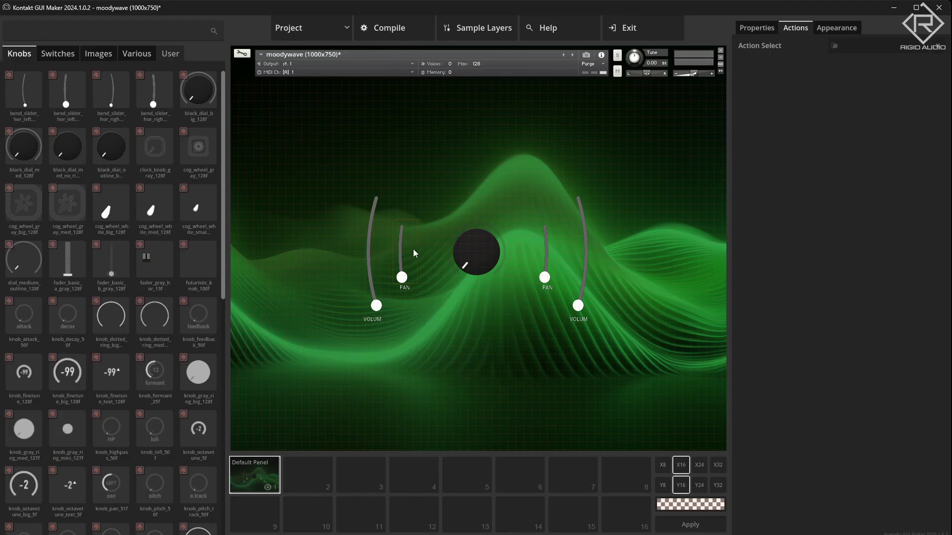
double_click(408, 251)
text(pan)
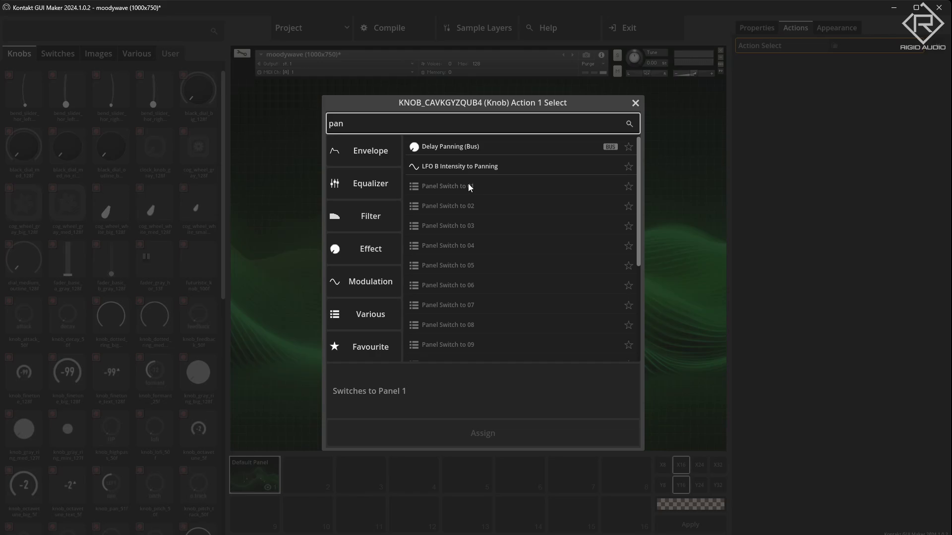
scroll(489, 289, down, 3)
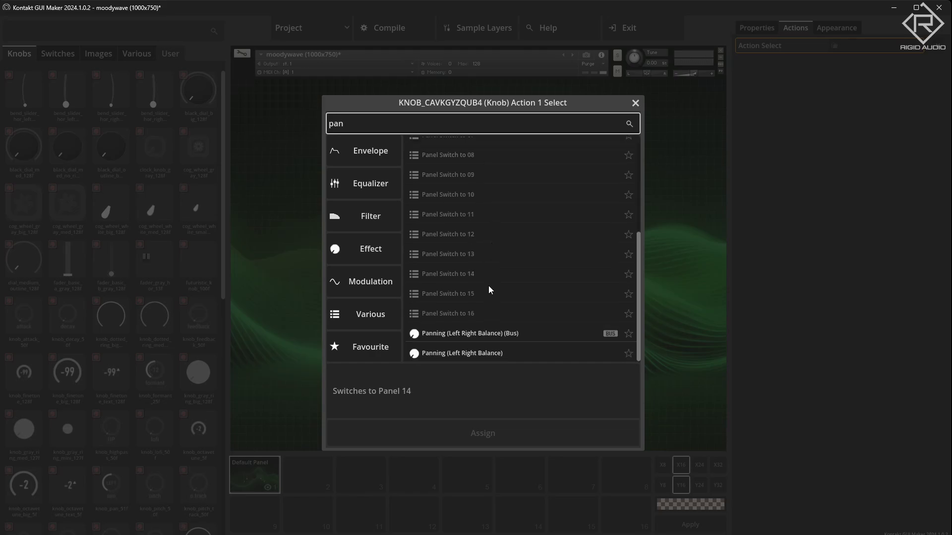
double_click(455, 356)
- Assign the Panning (Left Right Balance) action to the right PAN slider
double_click(547, 247)
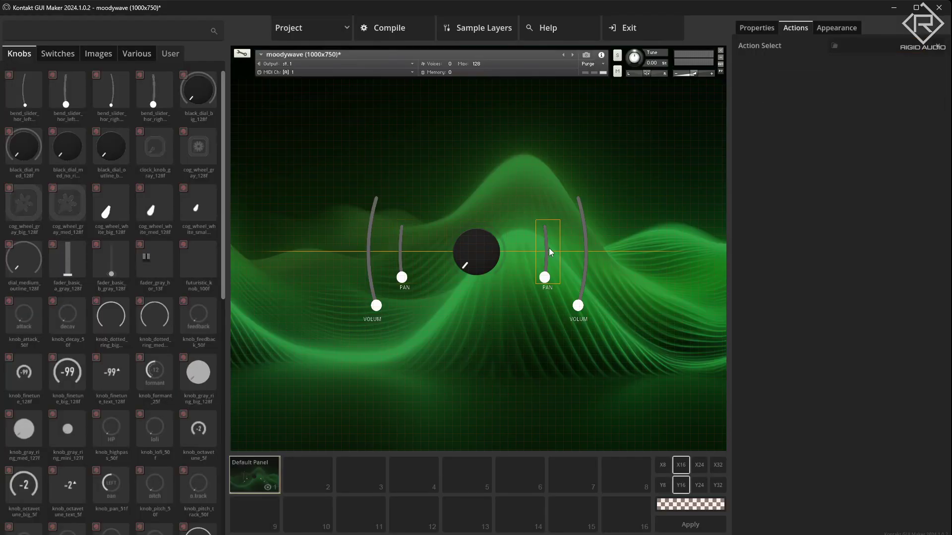
text(p)
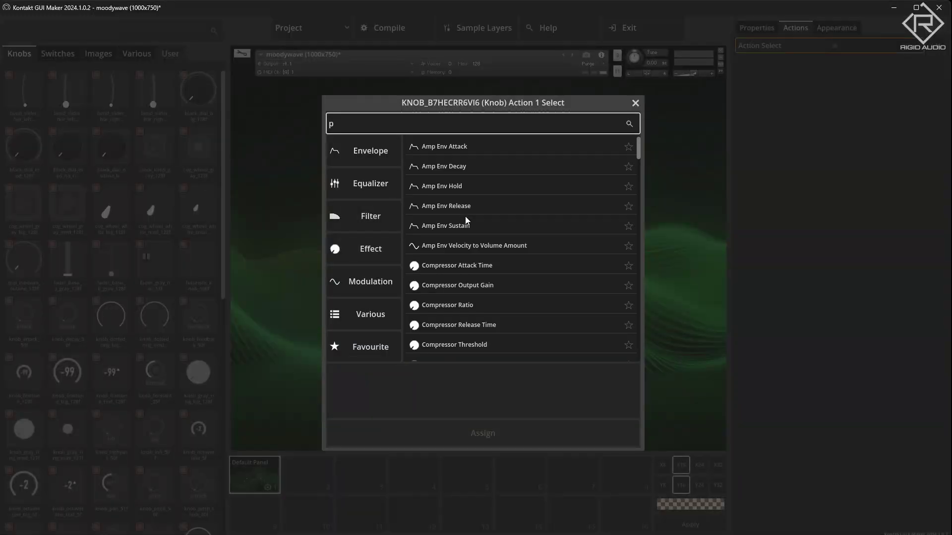
text(an)
scroll(469, 277, down, 5)
click(480, 355)
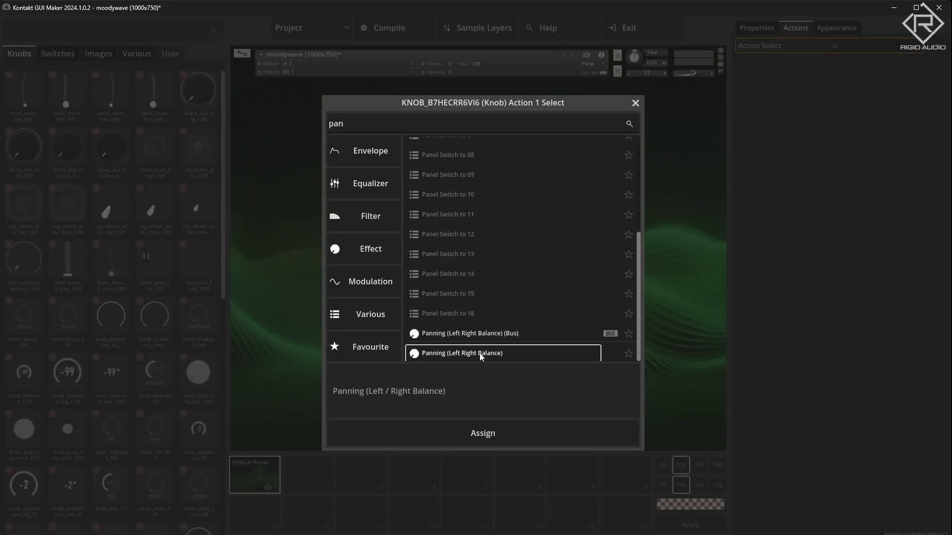
click(480, 355)
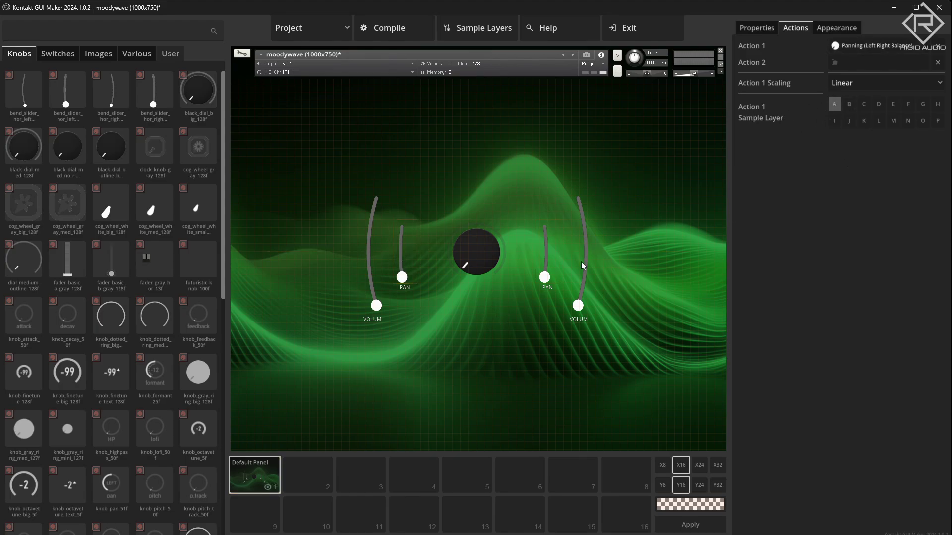
click(545, 260)
- Rename the central dial SHINE
click(476, 279)
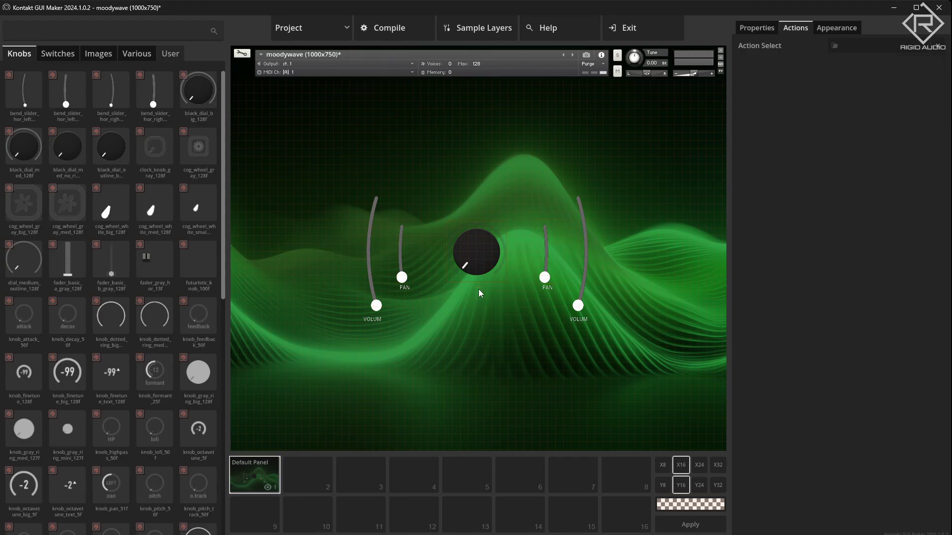
double_click(480, 256)
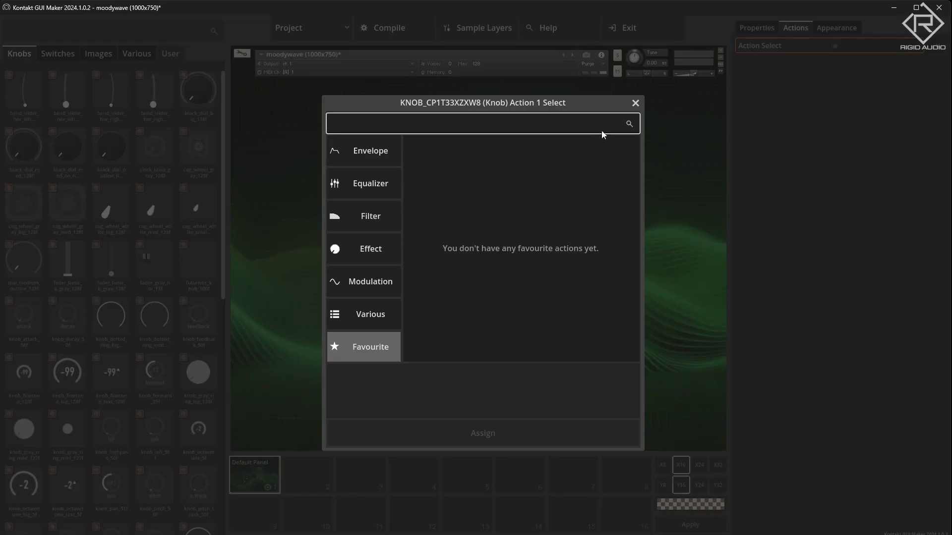
key(Escape)
click(756, 28)
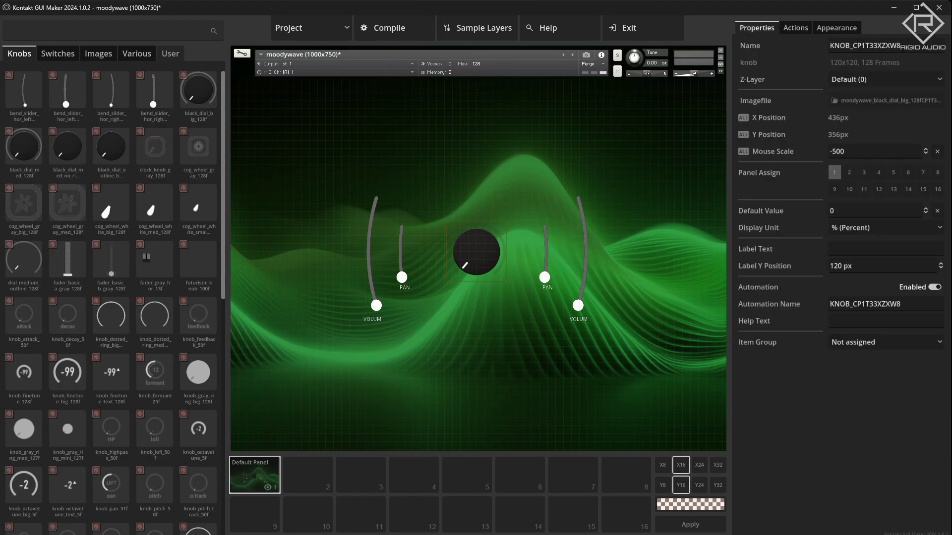
double_click(917, 46)
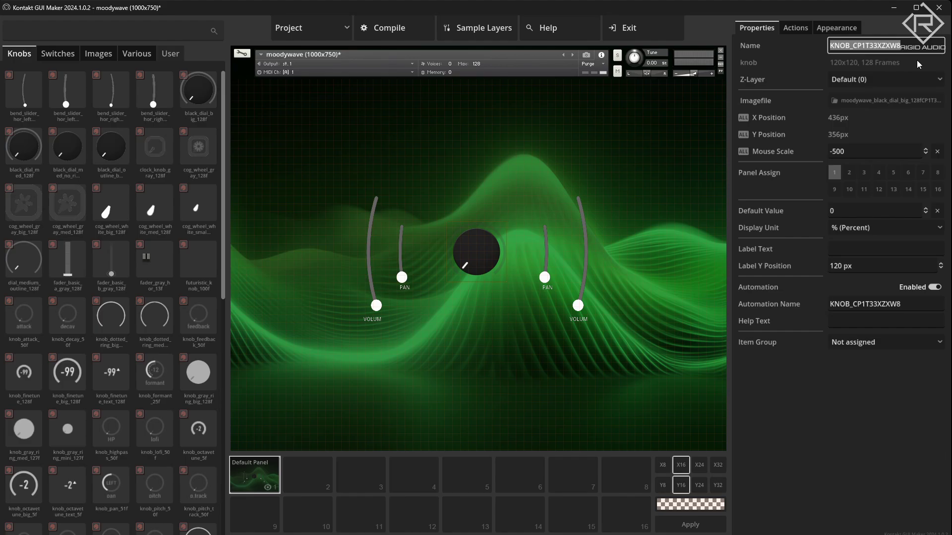
text(SHINE)
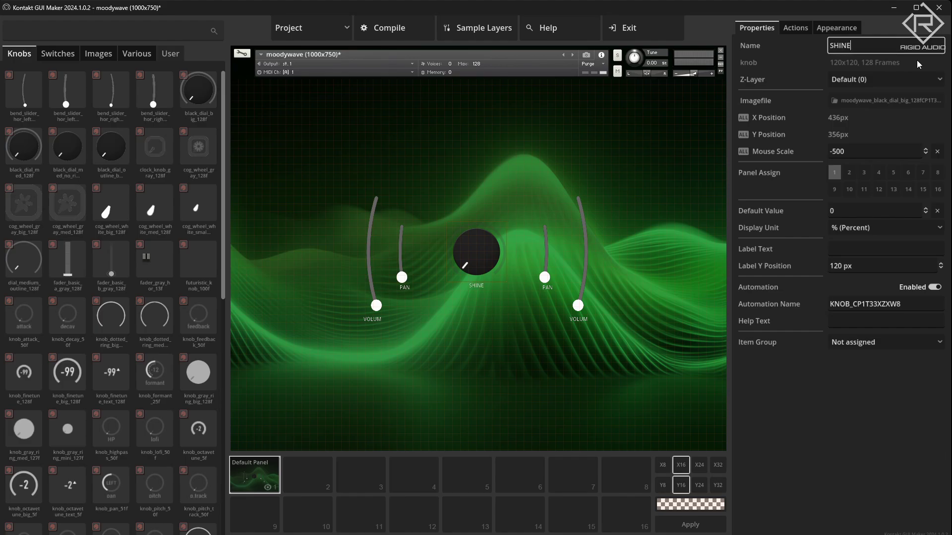
key(Return)
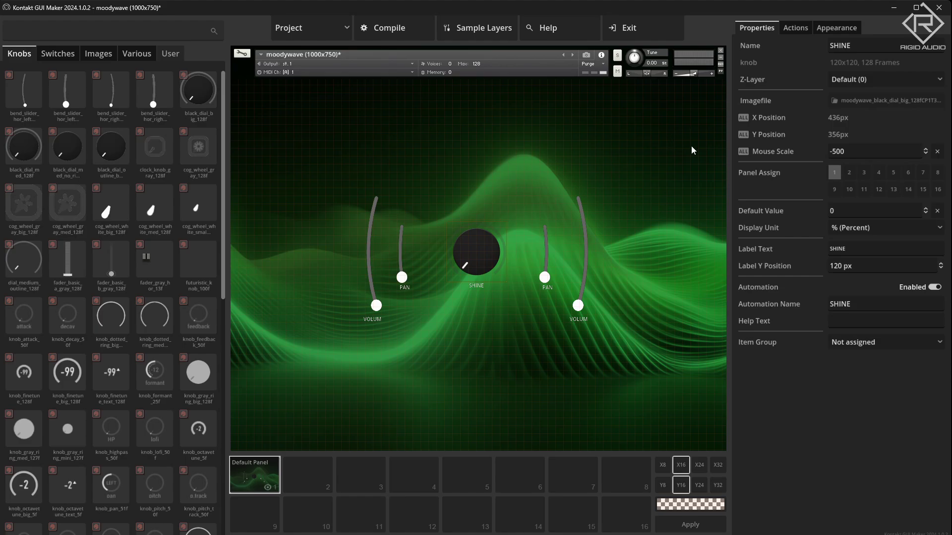
- Assign the Reverb Send Amount action to the SHINE dial for both sample layers A and B
click(804, 30)
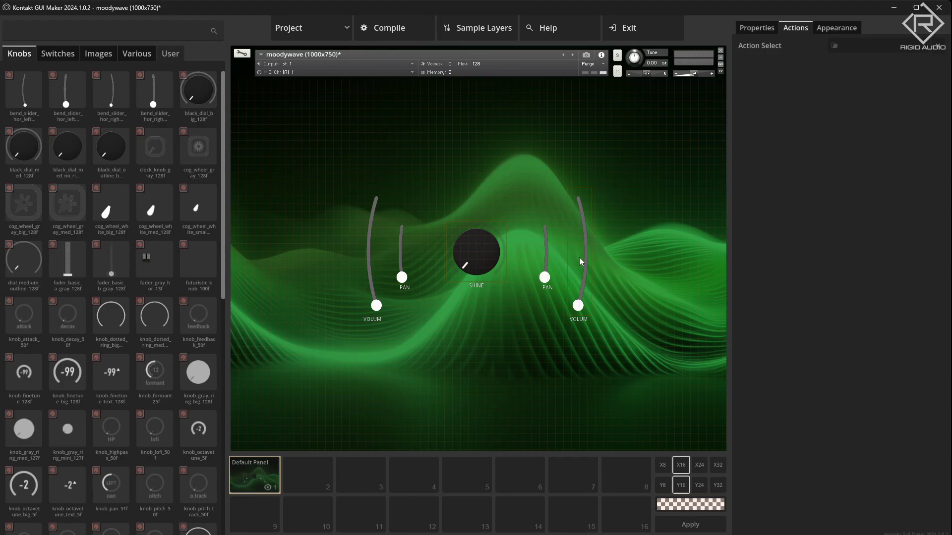
click(852, 48)
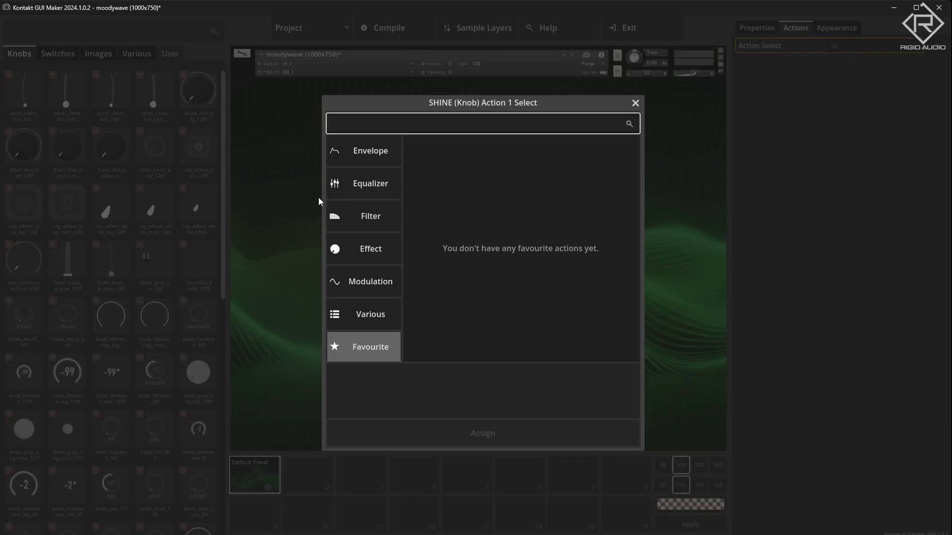
click(382, 248)
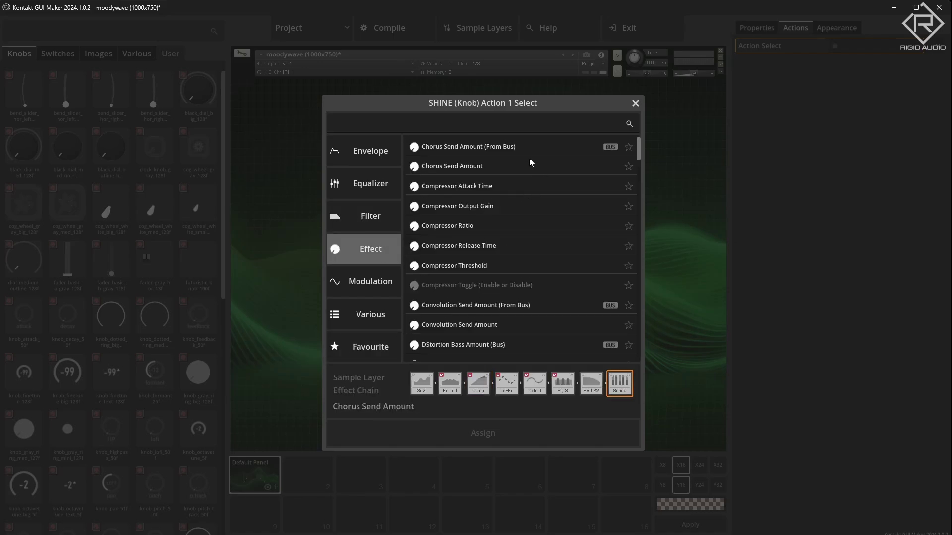
click(433, 126)
text(re)
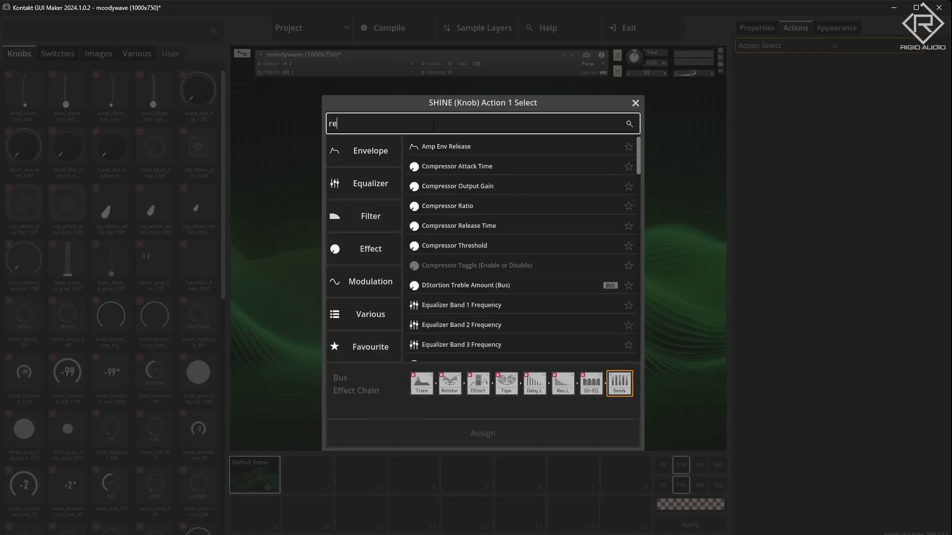
text(verb)
scroll(531, 276, down, 5)
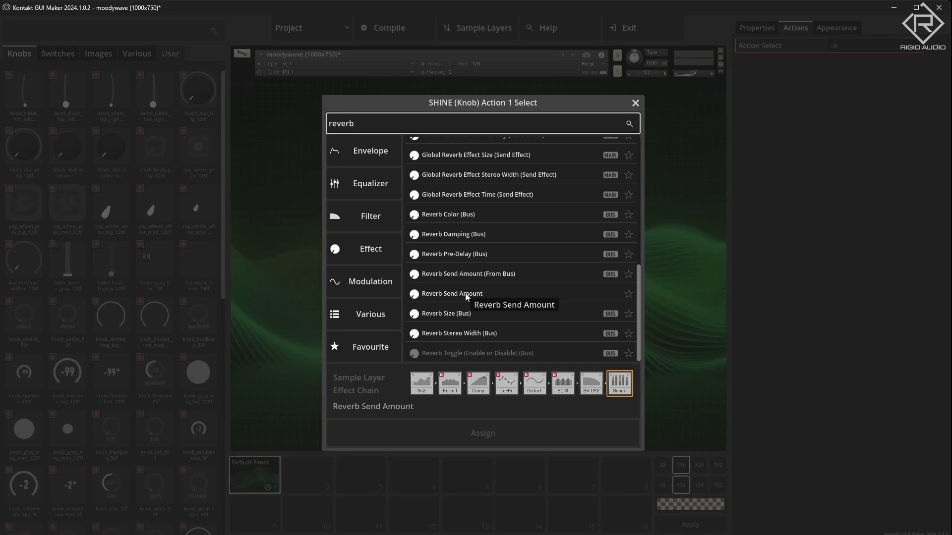
double_click(465, 293)
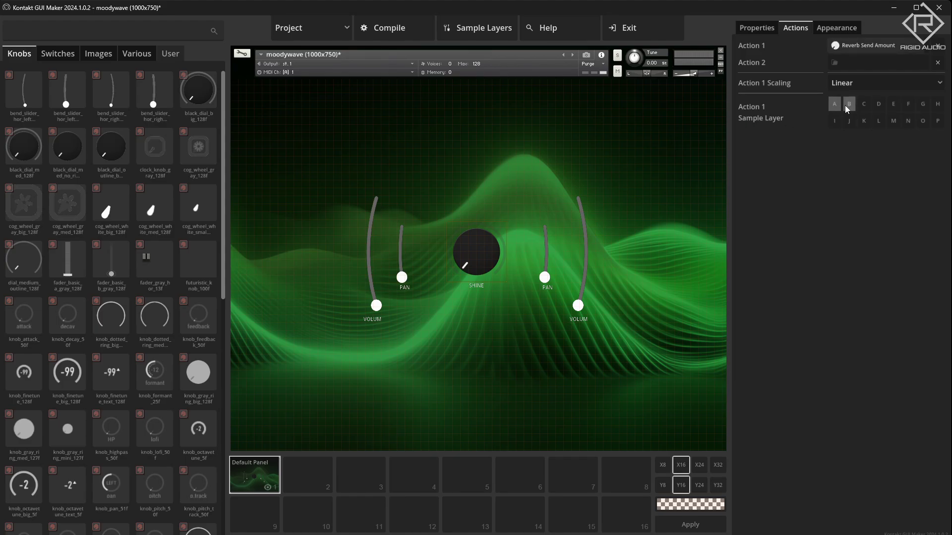
click(848, 105)
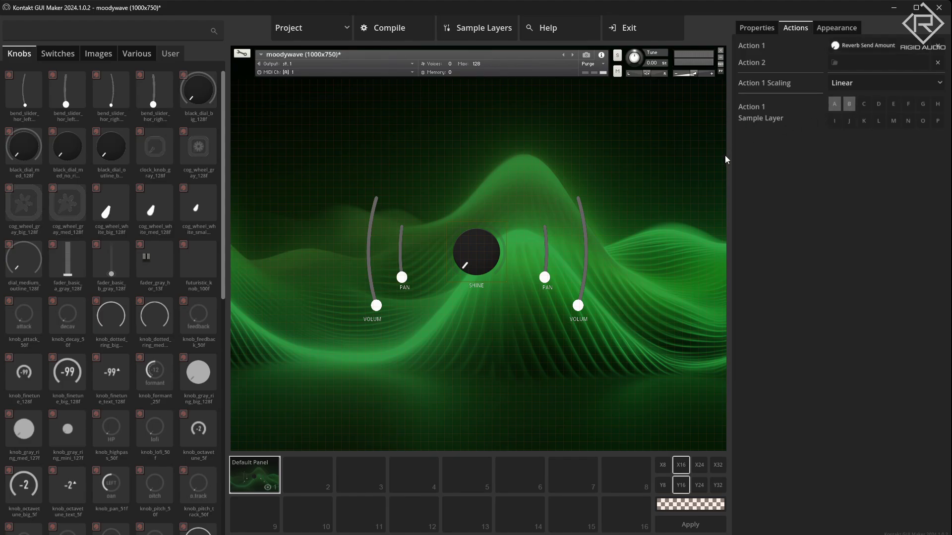
- Save and compile the moodywave project, and select moodywave.nki in its project folder
click(297, 29)
click(297, 89)
click(392, 29)
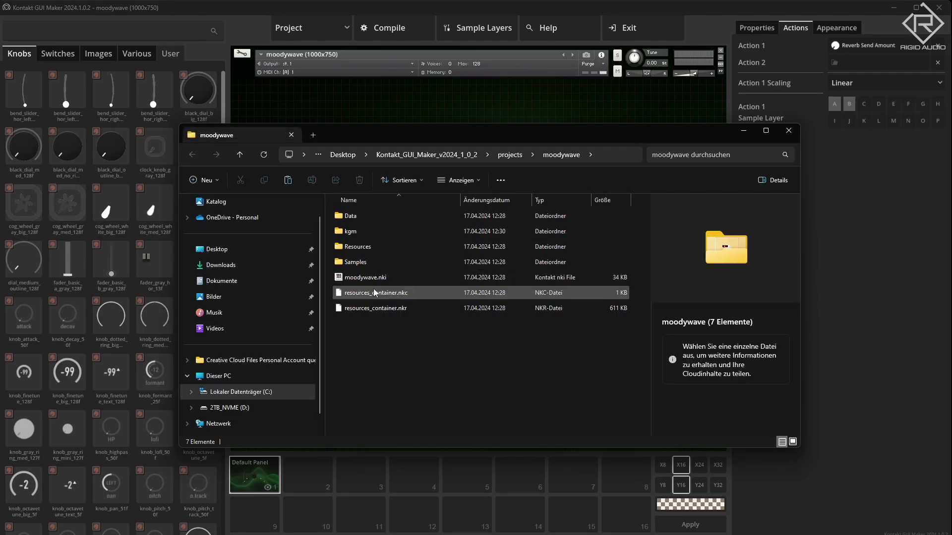
click(471, 278)
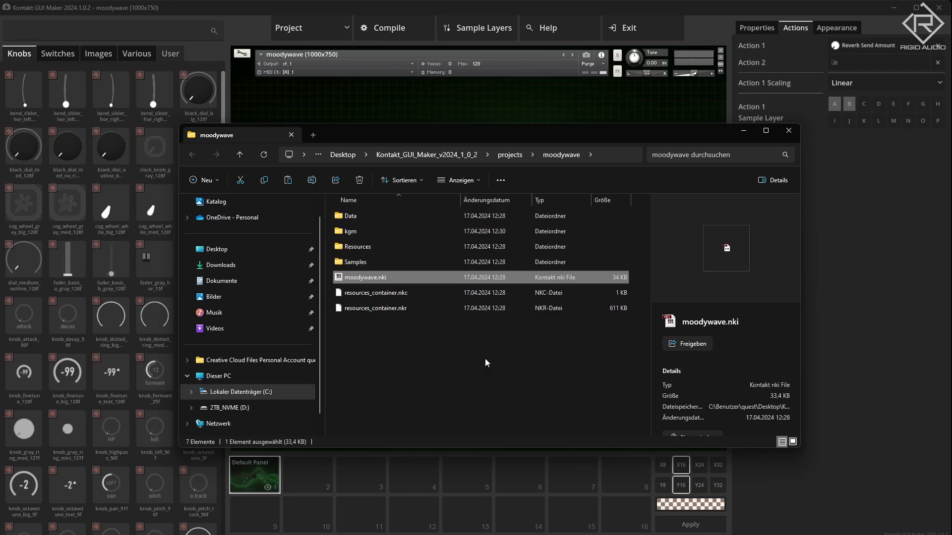
- Switch to Kontakt 7 by opening moodywave.nki, and restart the audio engine before trying the SHINE dial
key(Return)
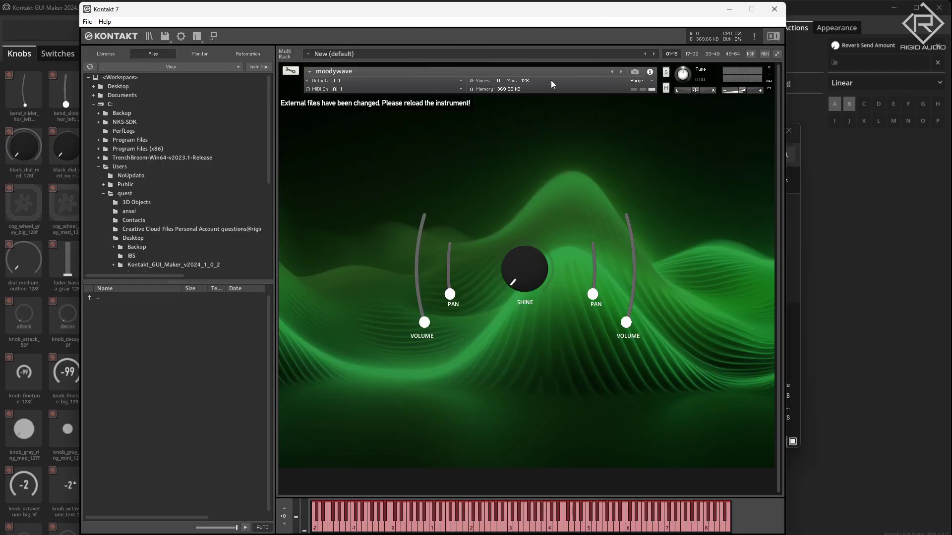
click(754, 37)
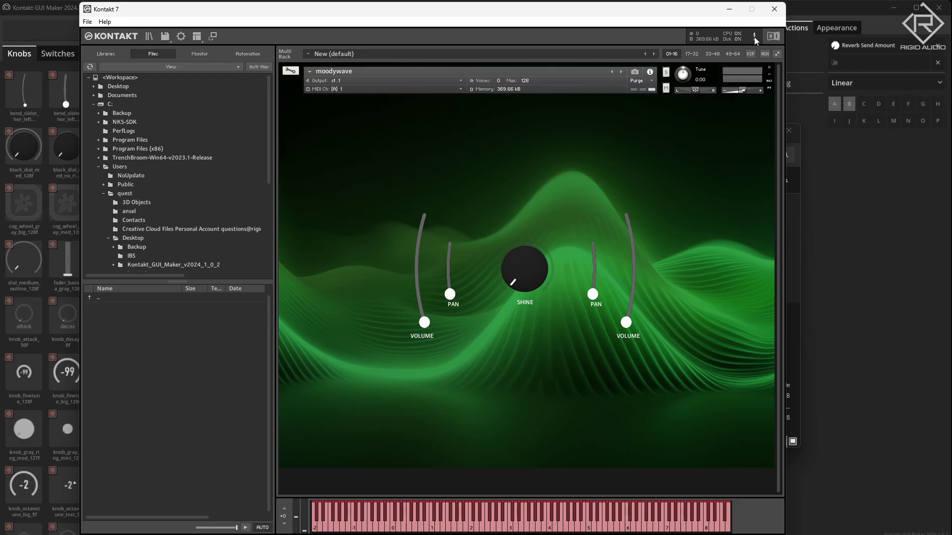
mouse_move(526, 281)
mouse_down()
mouse_move(528, 137)
mouse_move(531, 264)
mouse_up()
- Open the instrument for editing and delete the SAW_C3_BASIC zone from Sample_Layer_A
click(292, 72)
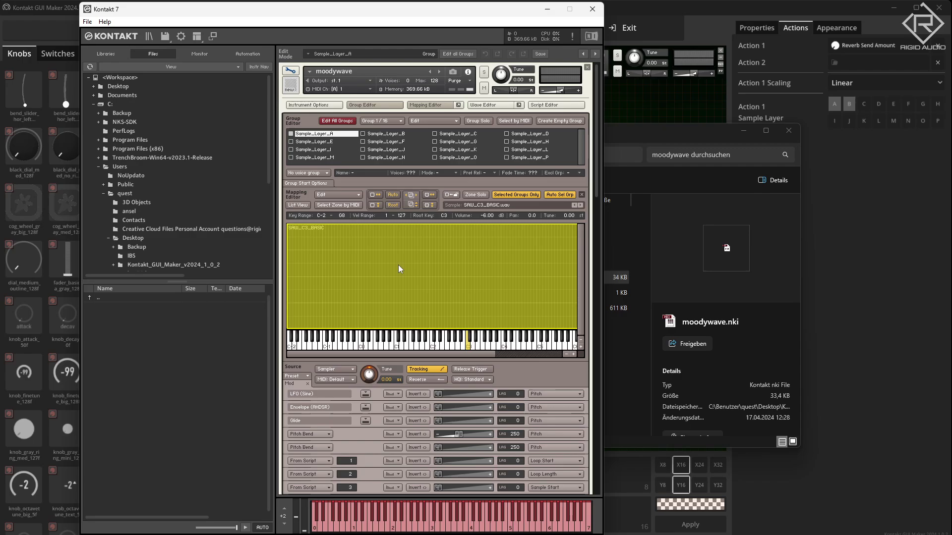
key(Delete)
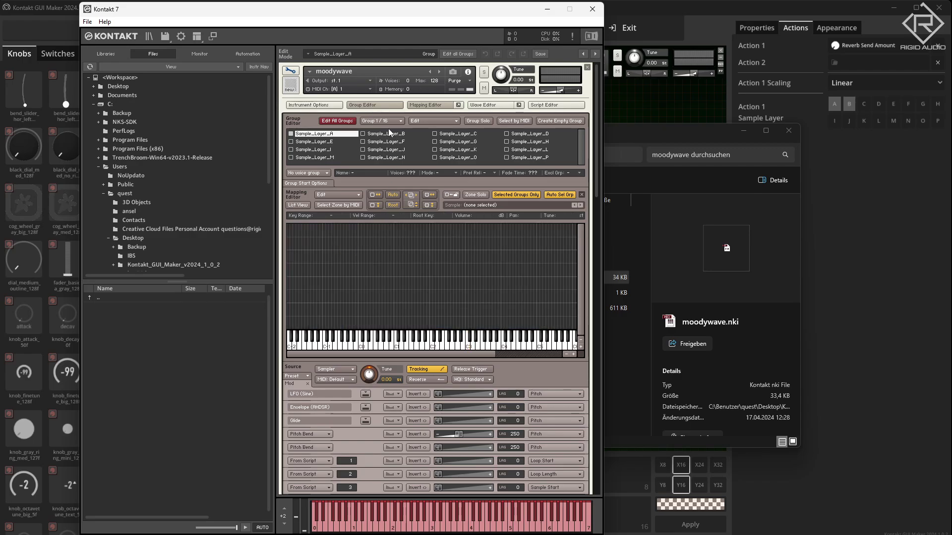
- Uncover the desktop and select all WAV files in the desktop samples folder for copying
drag(329, 11, 252, 300)
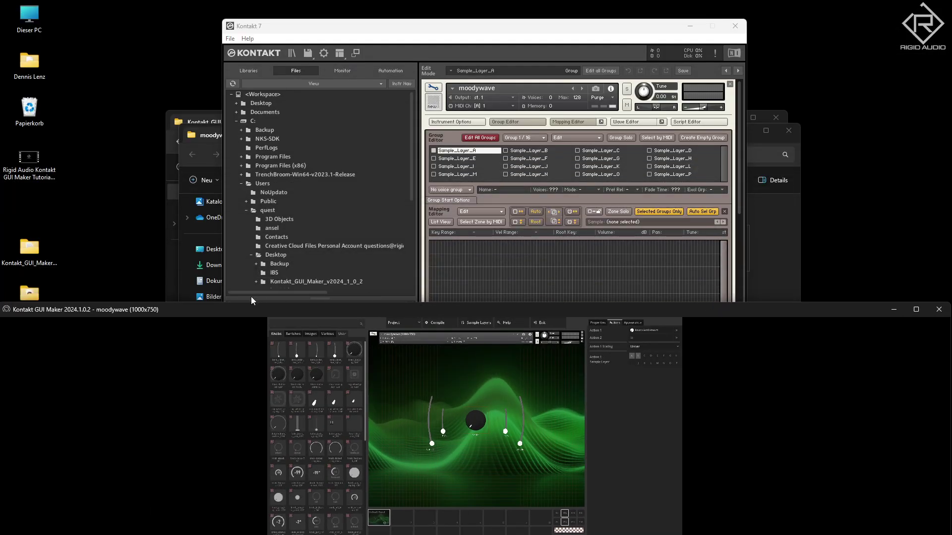
drag(191, 303, 696, 448)
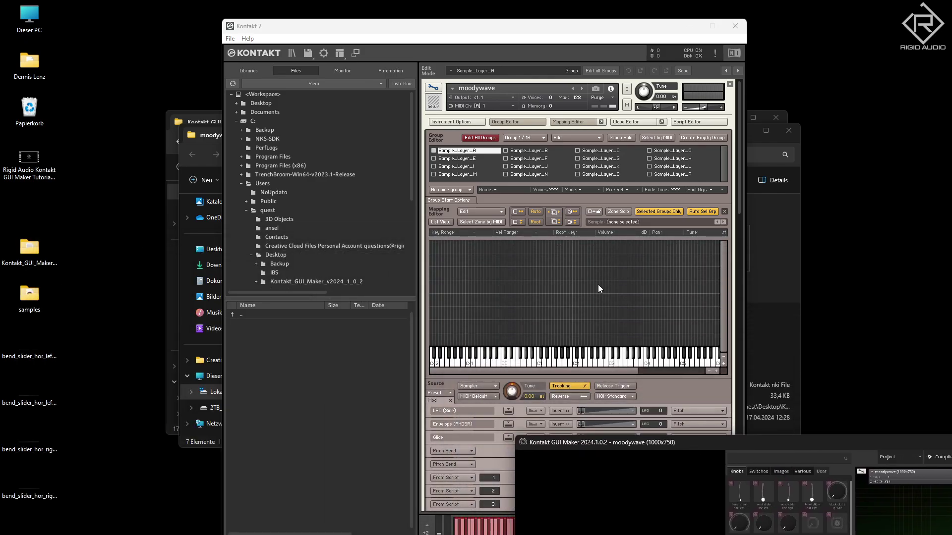
drag(434, 26, 403, 27)
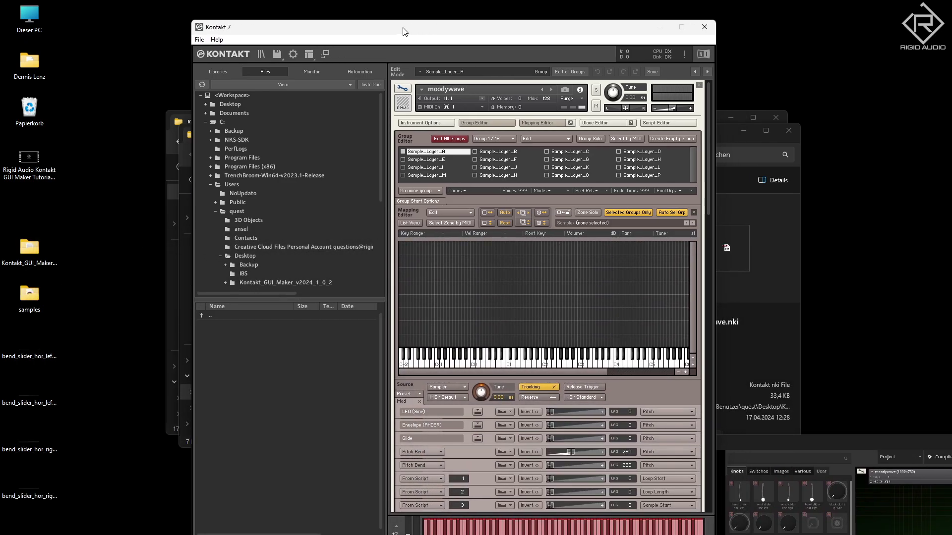
double_click(29, 298)
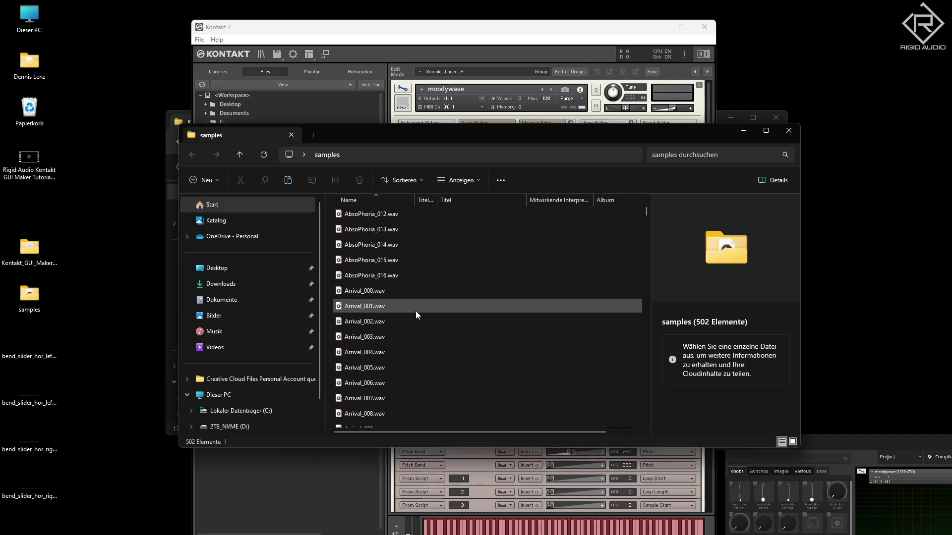
scroll(406, 302, up, 4)
click(396, 293)
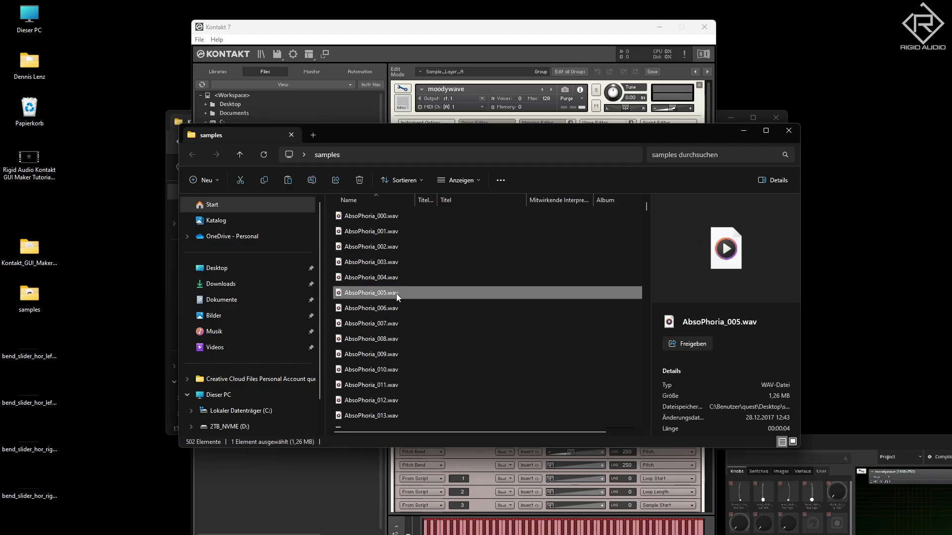
key(ctrl+a)
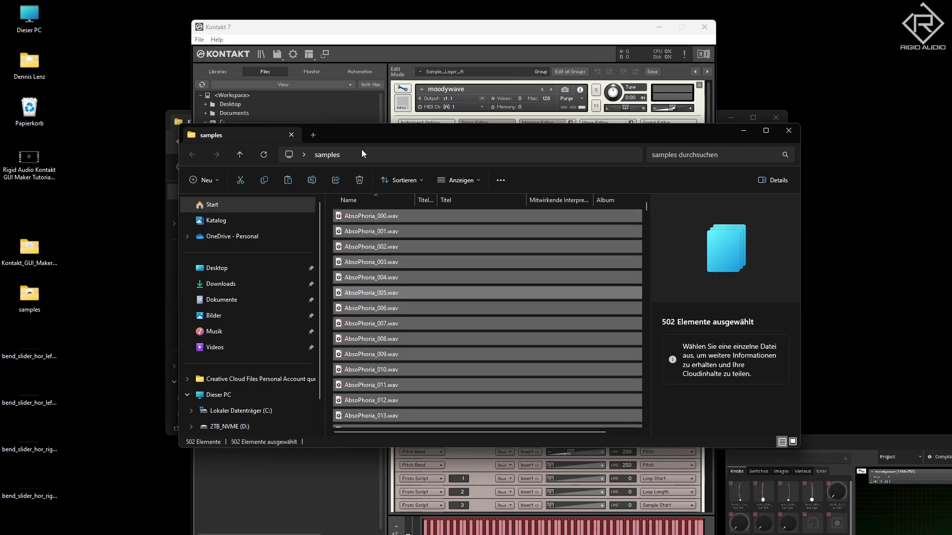
- Paste the copied WAV files into the Samples folder of the moodywave project
drag(361, 136, 327, 296)
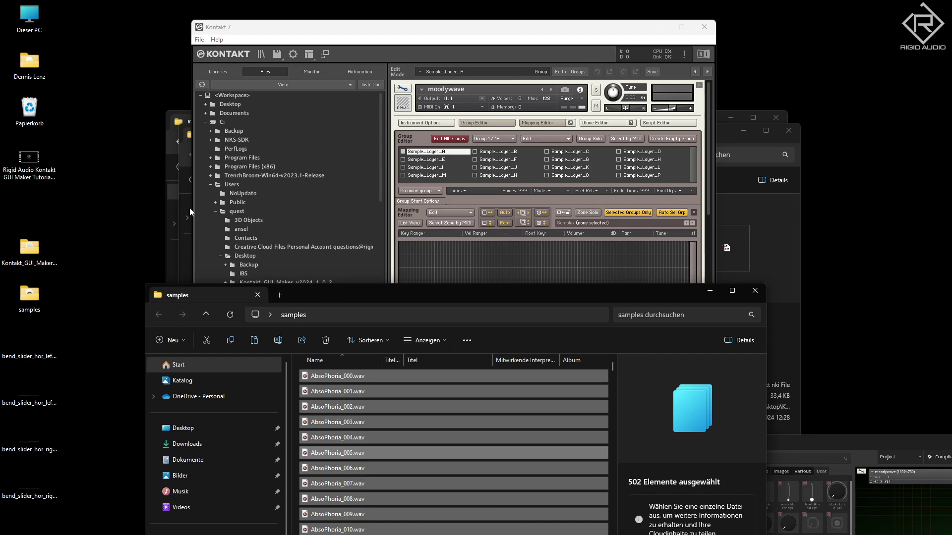
drag(287, 29, 415, 60)
click(221, 140)
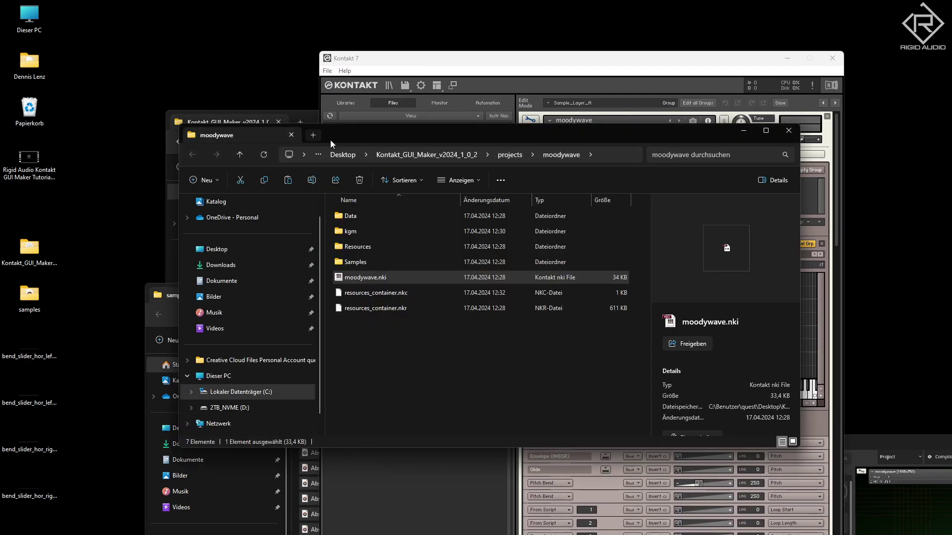
double_click(371, 266)
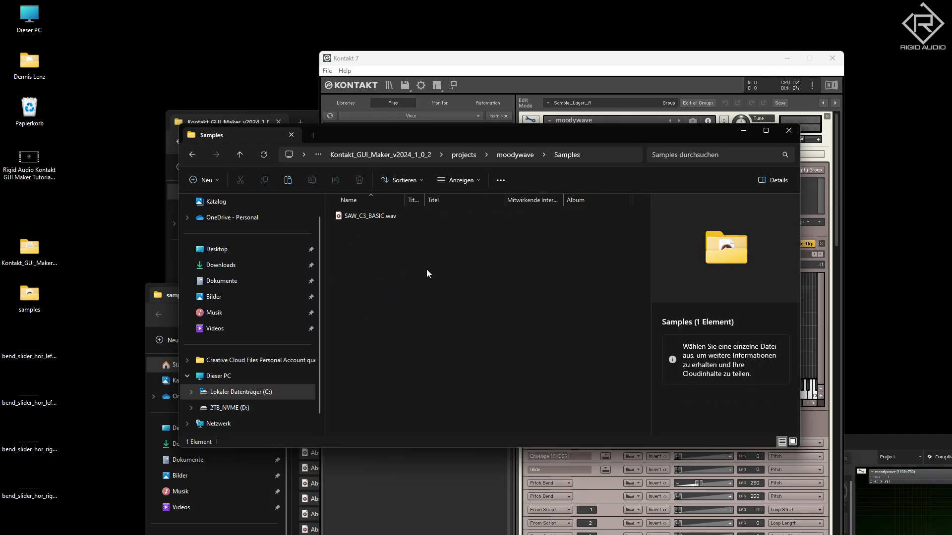
key(ctrl+v)
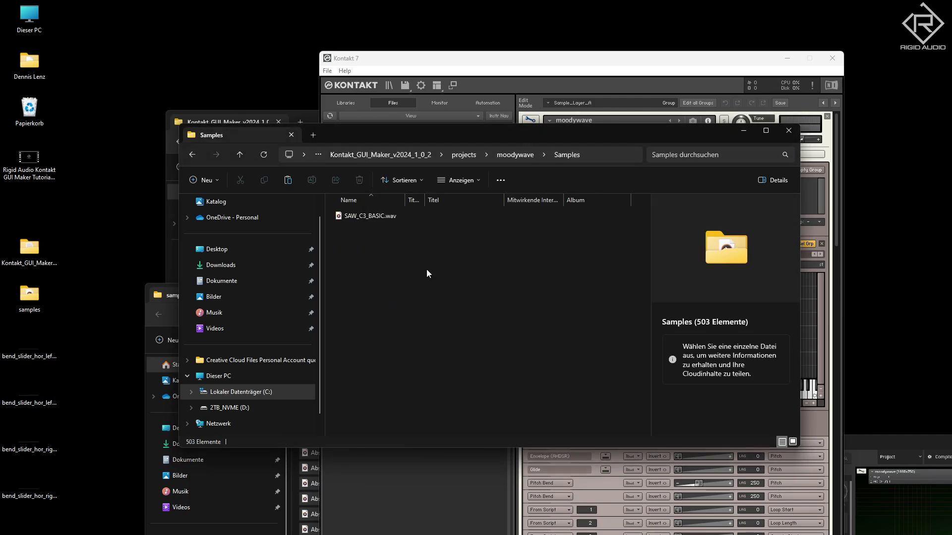
- Play AbsoPhoria_000.wav from the project's Samples folder to preview its sound, and return to the folder
drag(584, 142, 464, 136)
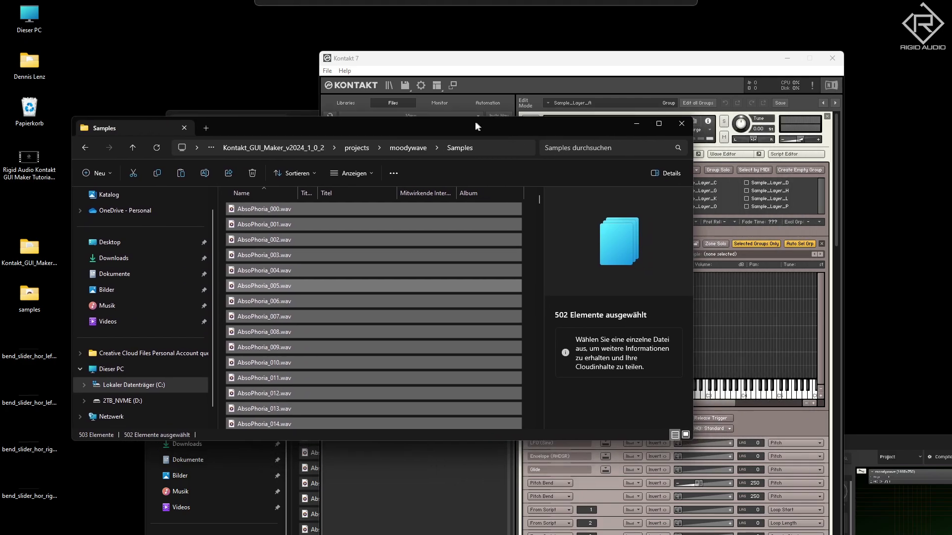
click(316, 252)
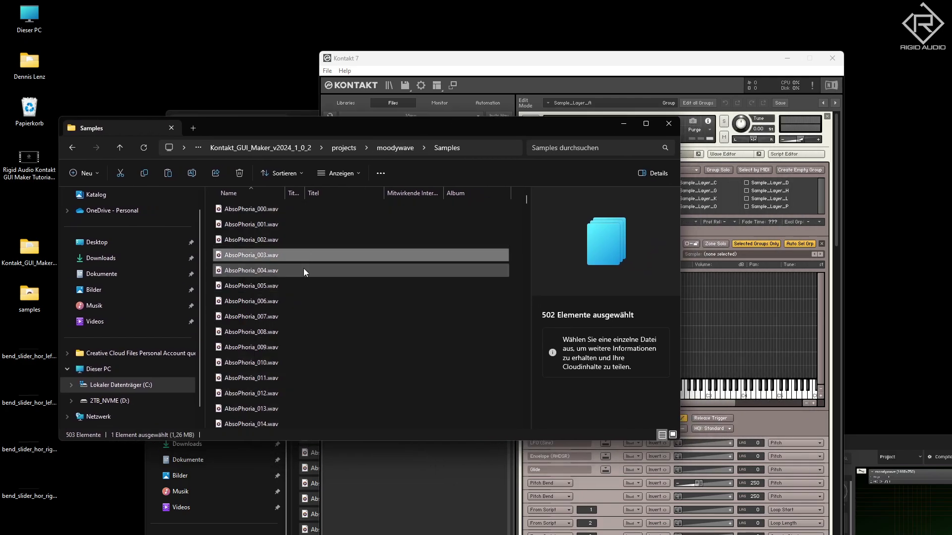
double_click(270, 210)
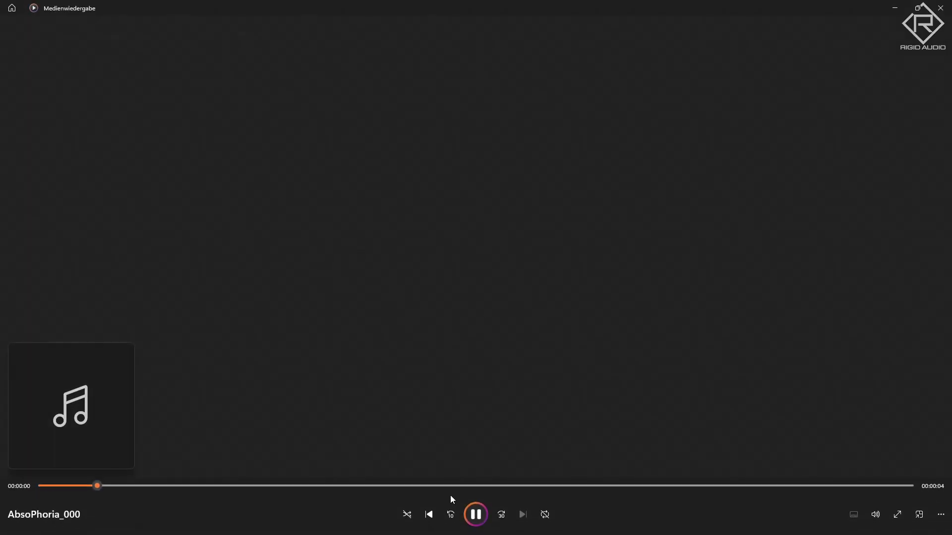
click(476, 516)
click(477, 516)
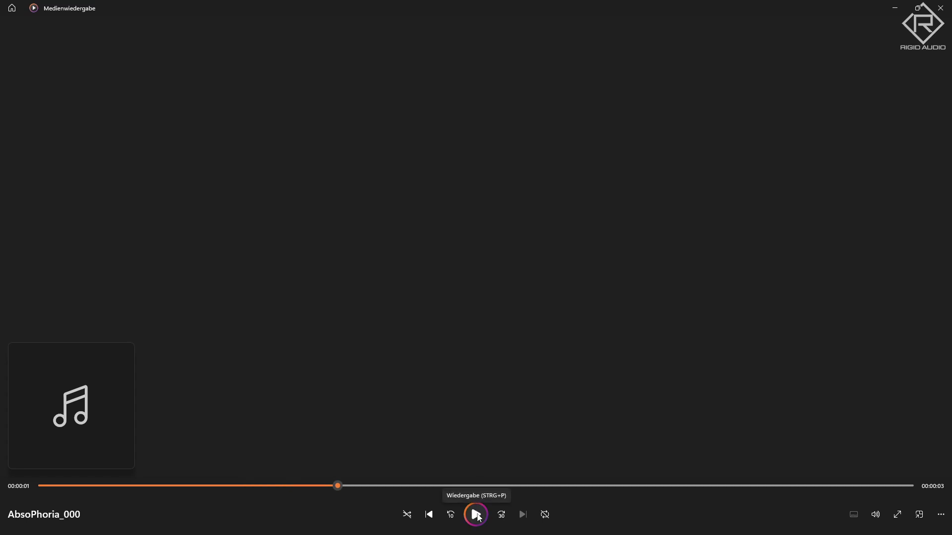
click(476, 516)
click(477, 517)
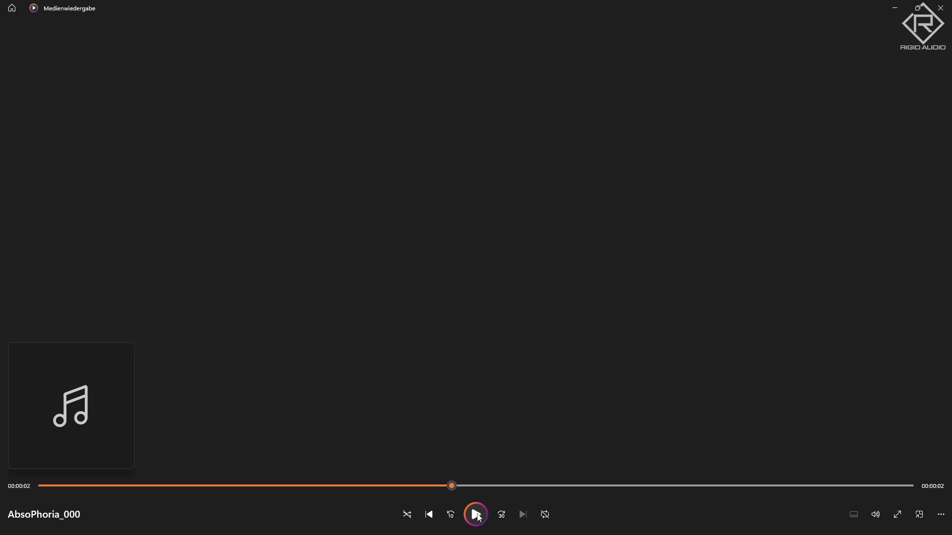
click(894, 7)
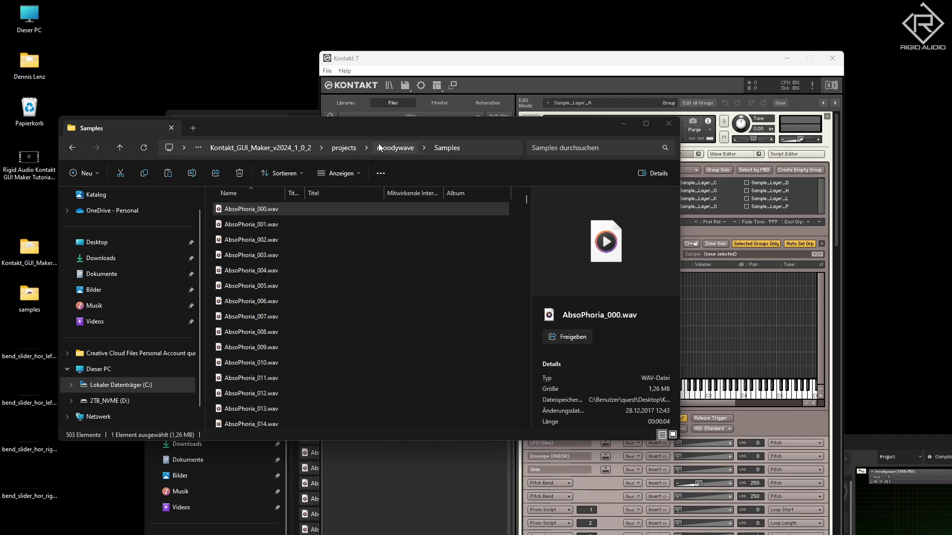
- Map Arrival_000.wav through Arrival_016.wav onto the keyboard in Sample_Layer_A and extend the zones to fill the key range
click(347, 208)
scroll(300, 288, down, 5)
scroll(299, 293, up, 1)
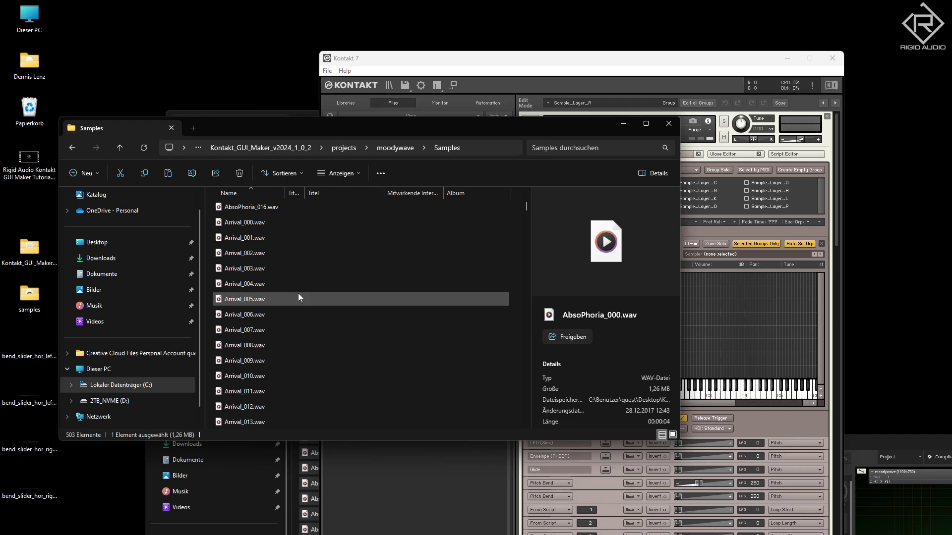
click(265, 230)
drag(317, 129, 222, 200)
drag(480, 56, 505, 55)
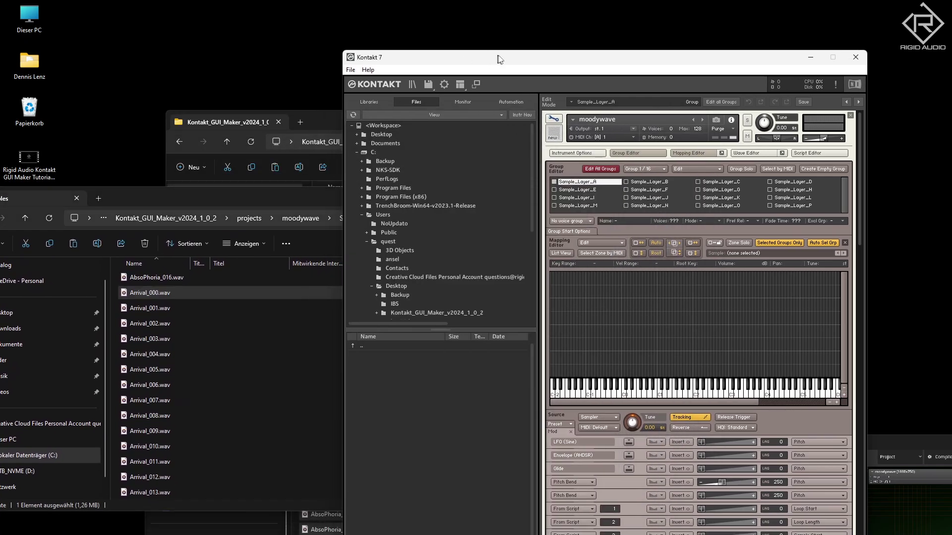
key(alt+Tab)
scroll(191, 429, down, 2)
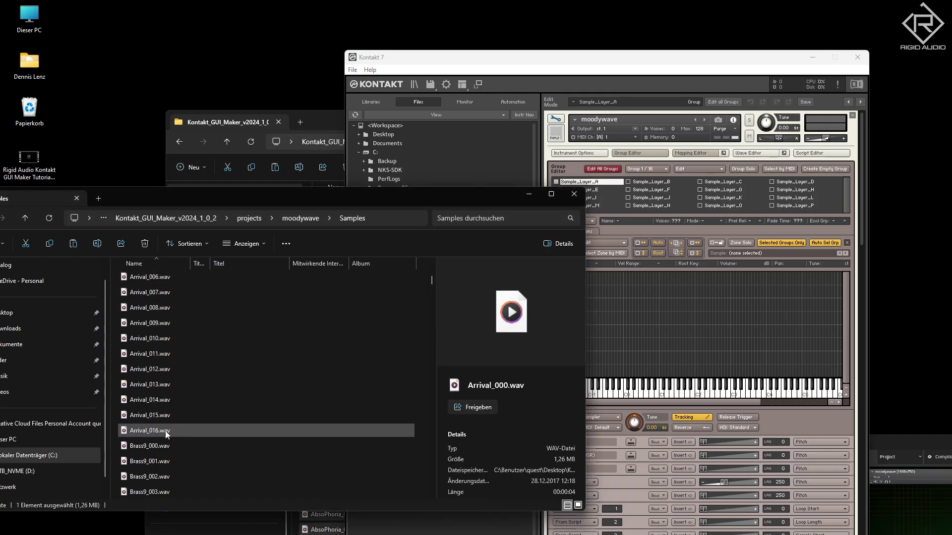
shift+click(165, 430)
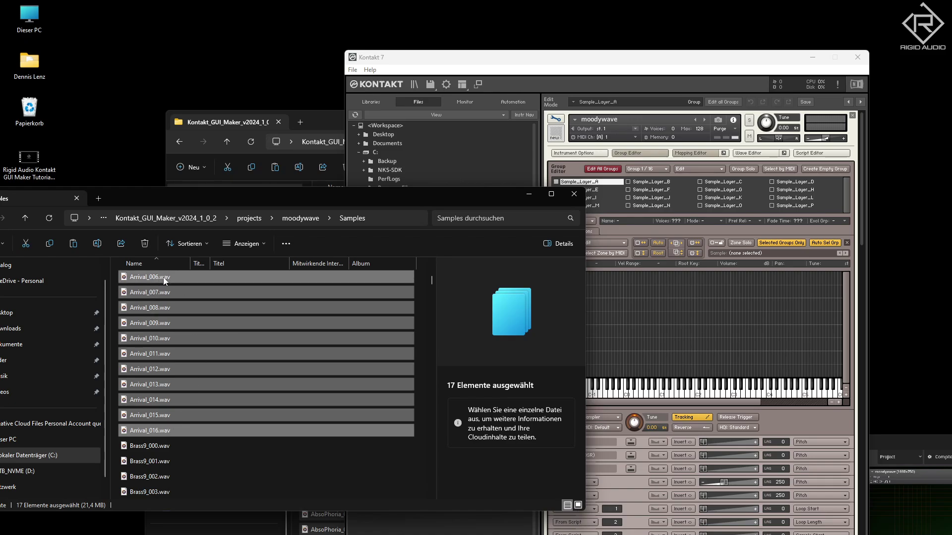
drag(156, 278, 660, 349)
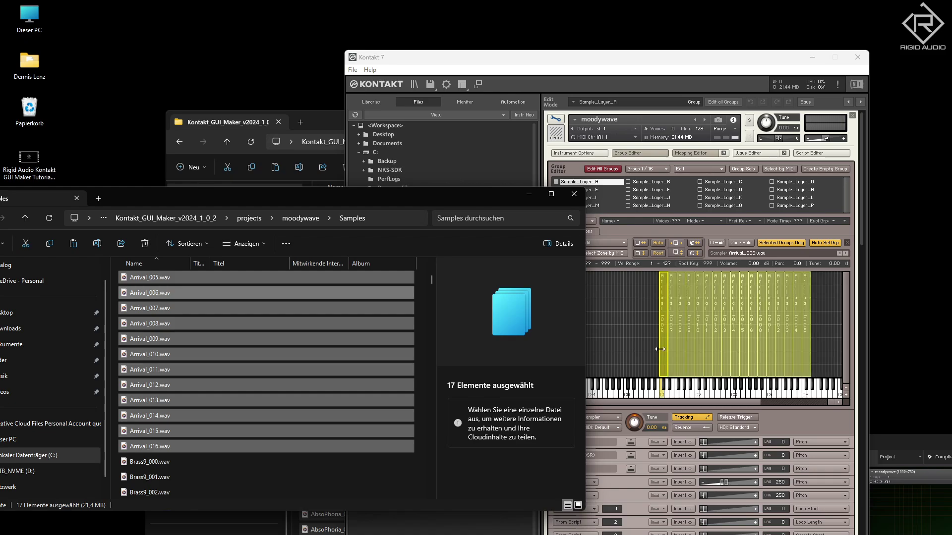
click(641, 242)
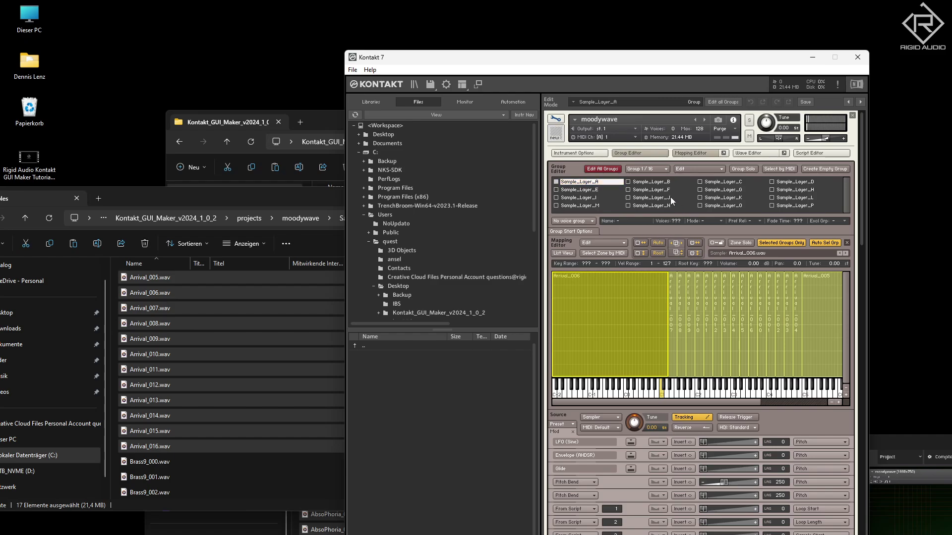
- Map Deception_000.wav through Deception_016.wav onto the keyboard in Sample_Layer_B and extend the zones to fill the key range
click(644, 182)
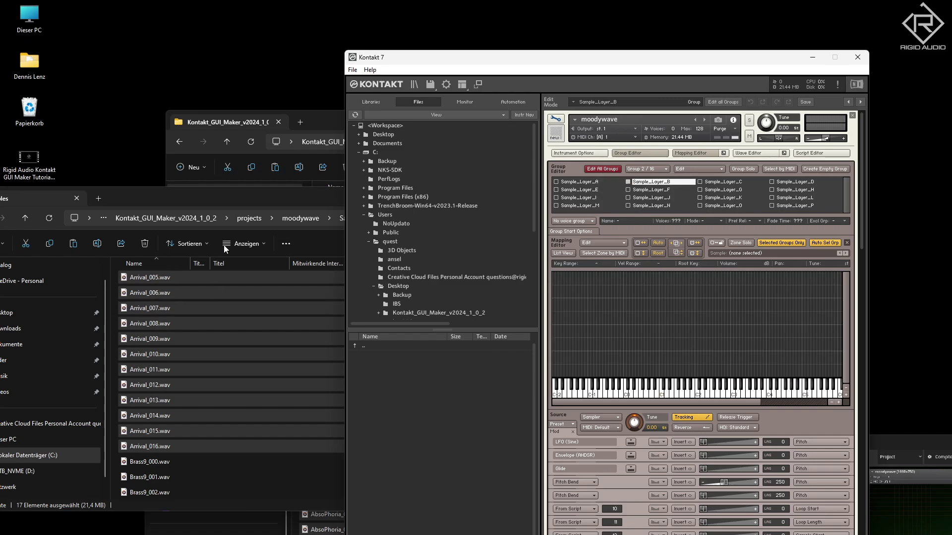
click(172, 460)
scroll(222, 436, down, 8)
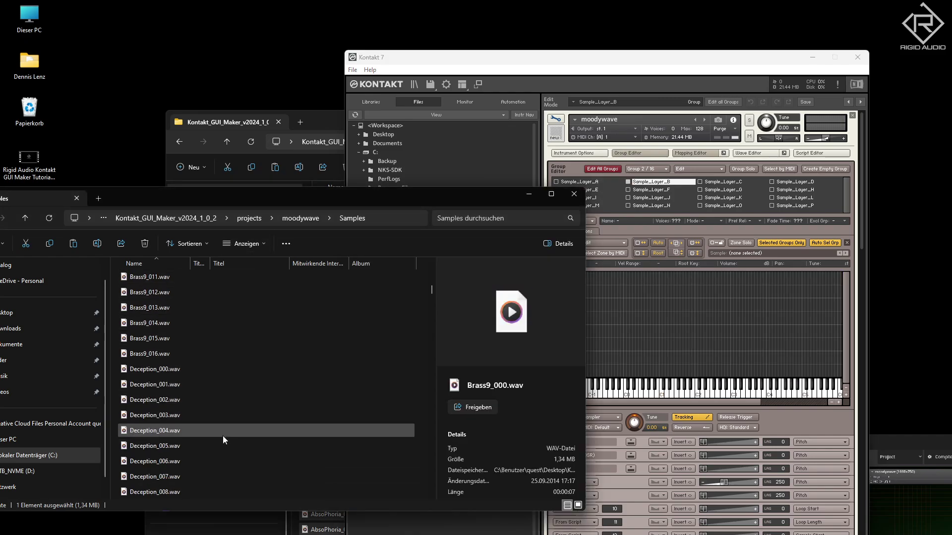
scroll(222, 435, down, 1)
click(171, 308)
scroll(198, 464, down, 1)
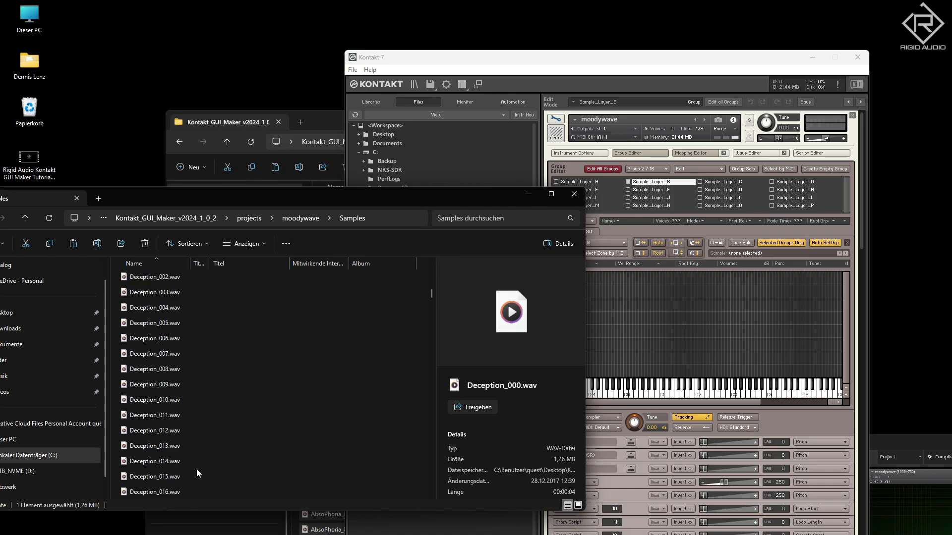
scroll(196, 469, down, 1)
shift+click(160, 432)
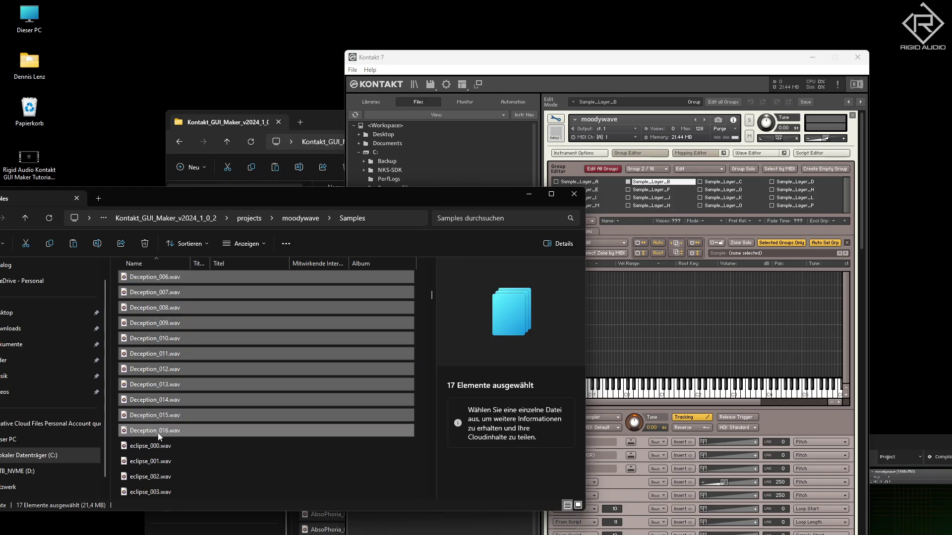
drag(158, 432, 662, 352)
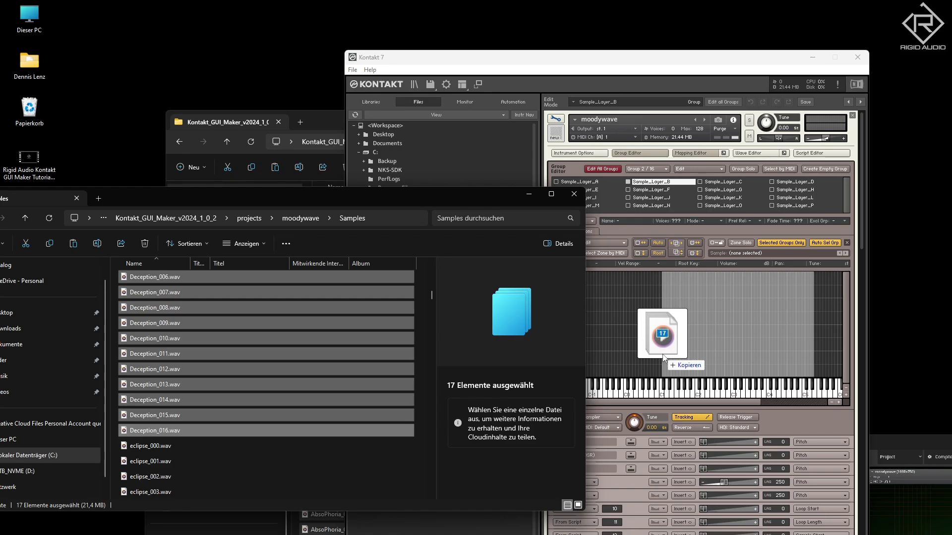
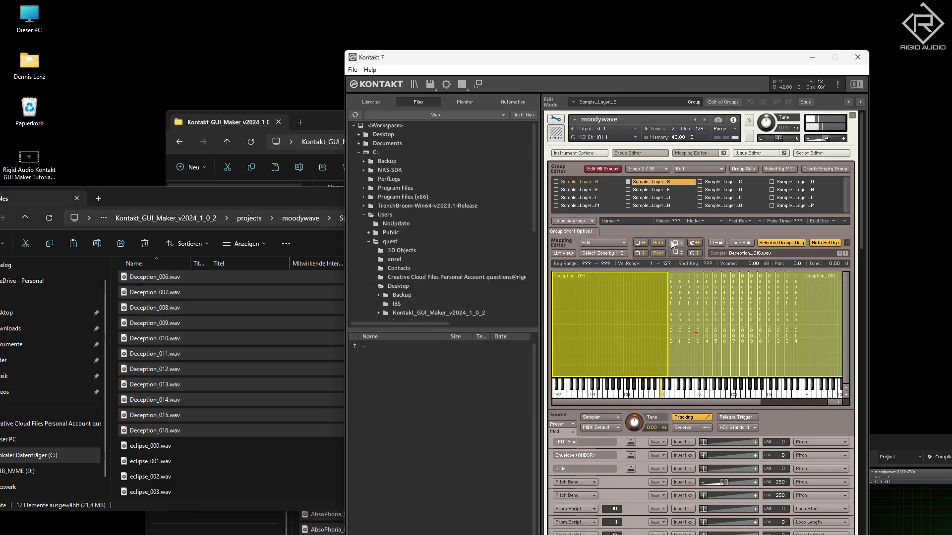
- Close the instrument's edit mode and raise the left VOLUME slider to about the middle of its travel
click(559, 120)
drag(576, 58, 404, 35)
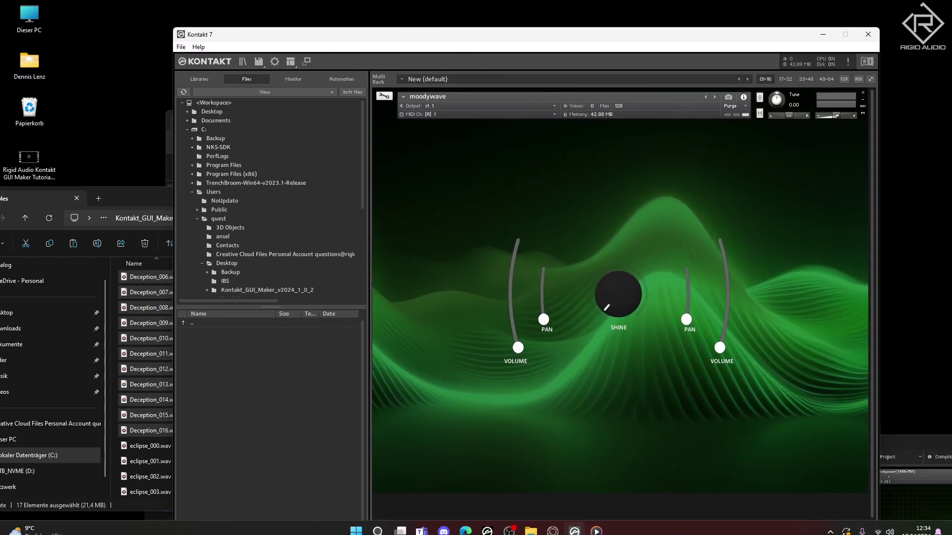
drag(500, 36, 475, 27)
mouse_move(601, 534)
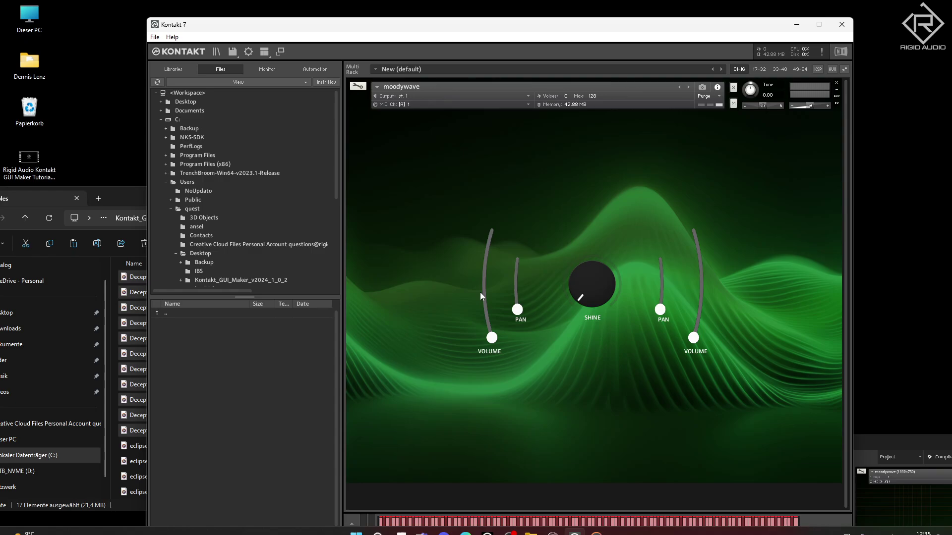
mouse_move(490, 280)
mouse_down()
mouse_move(486, 255)
mouse_move(485, 291)
mouse_up()
drag(494, 350, 488, 283)
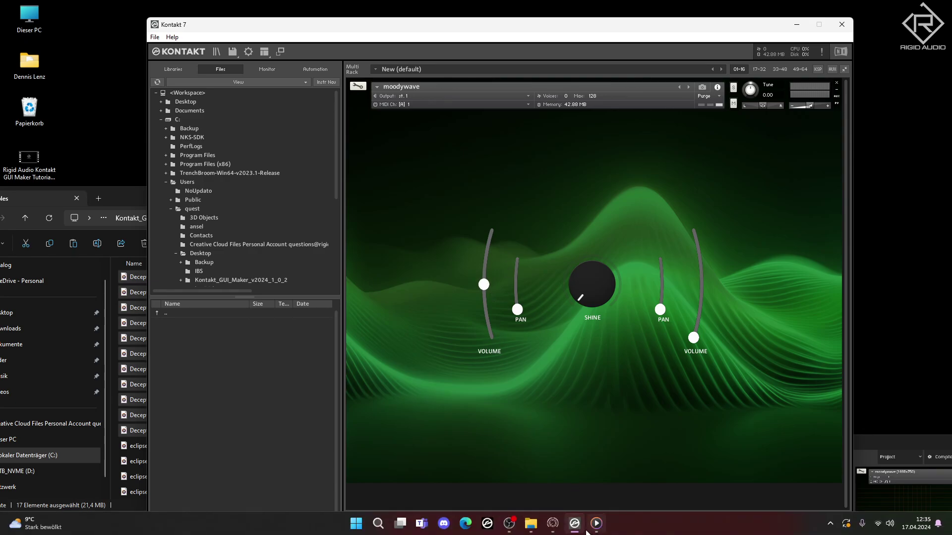
- Switch to Kontakt GUI Maker and set the Mouse Scale of both VOLUME sliders to -850
drag(890, 437, 441, 5)
click(399, 262)
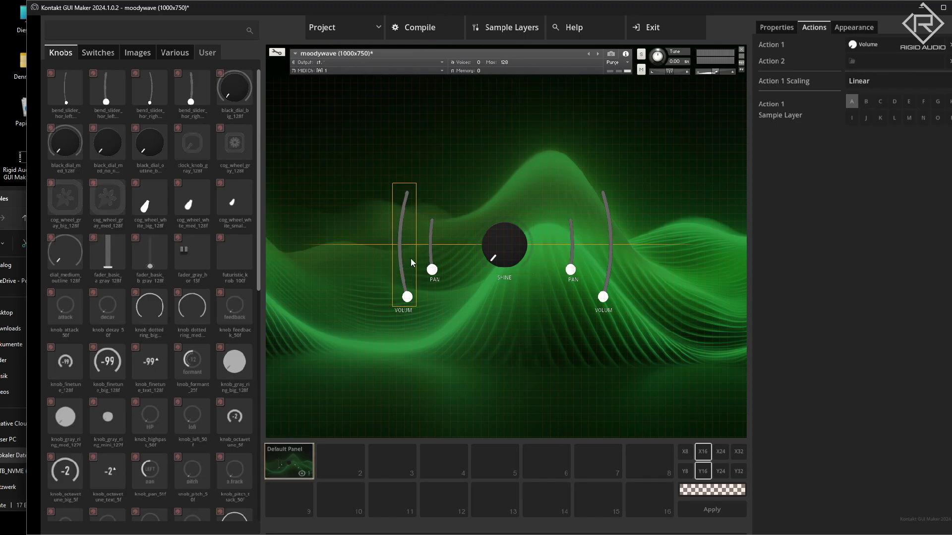
click(767, 32)
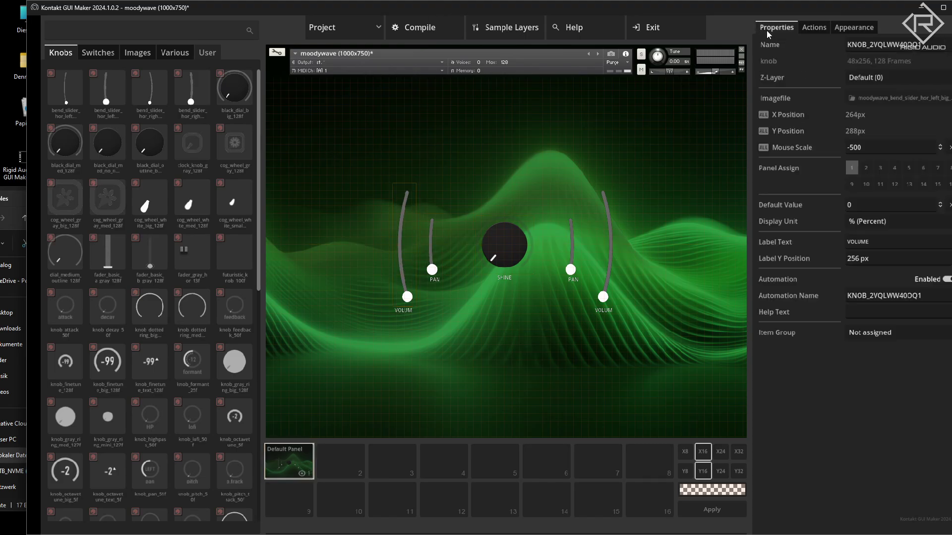
click(867, 147)
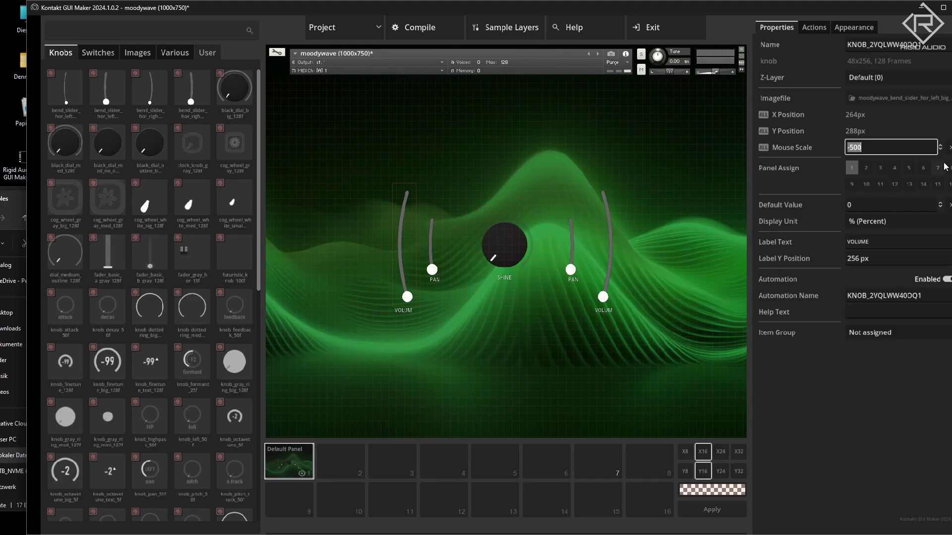
text(-)
key(Return)
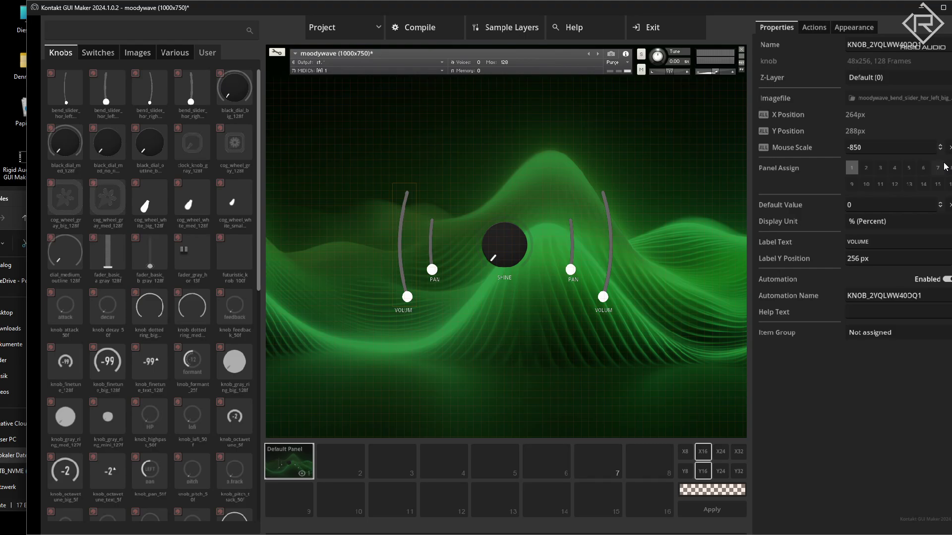
click(602, 254)
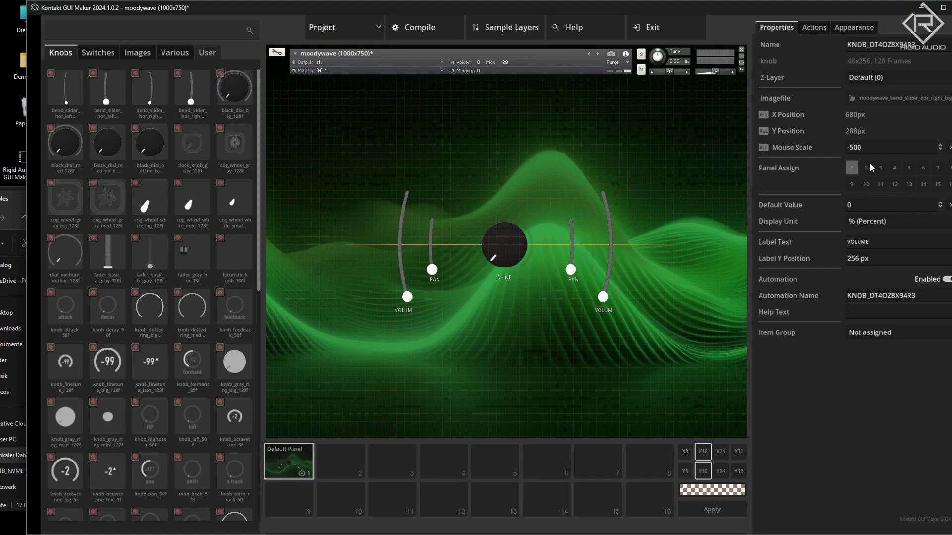
click(915, 148)
text(-850)
key(Return)
- Set the Mouse Scale of the left and right PAN sliders to -850
click(439, 258)
click(865, 149)
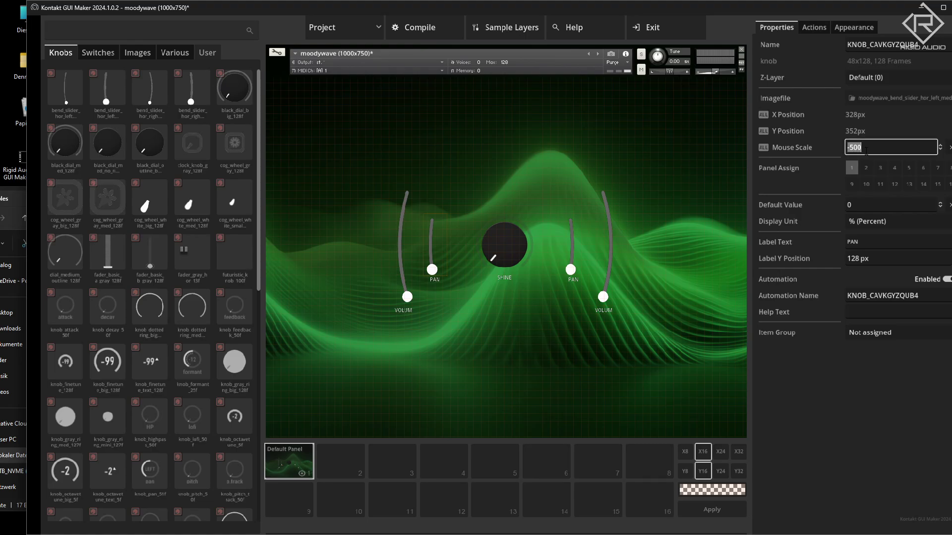
text(-850)
key(Return)
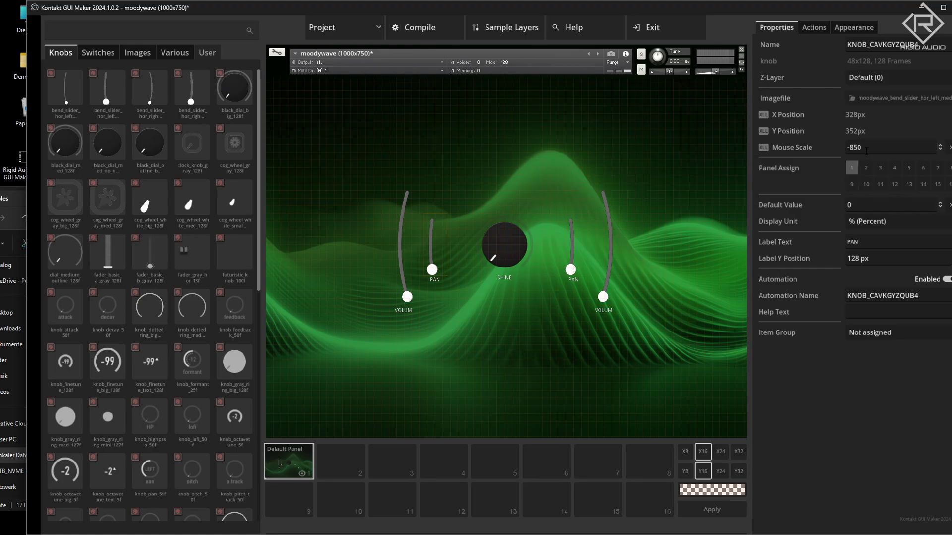
click(572, 248)
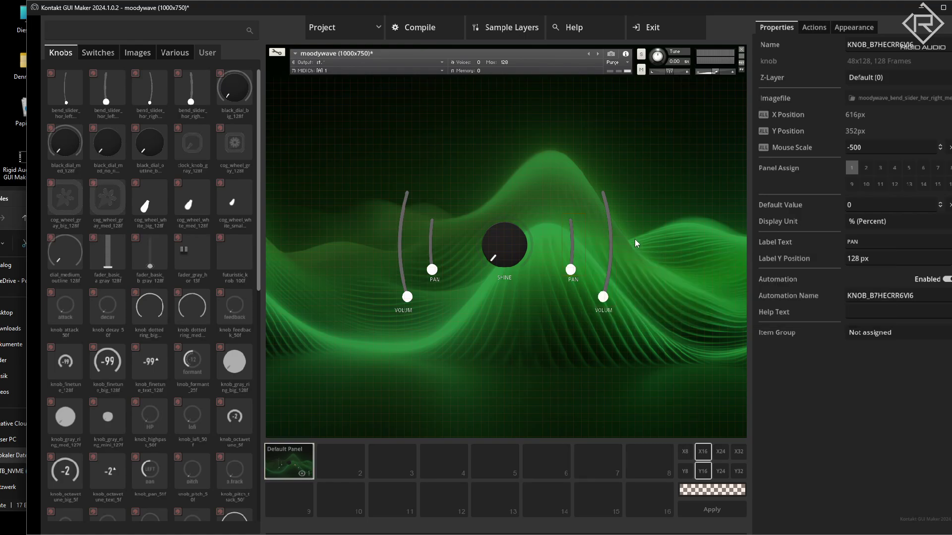
click(876, 146)
text(-850)
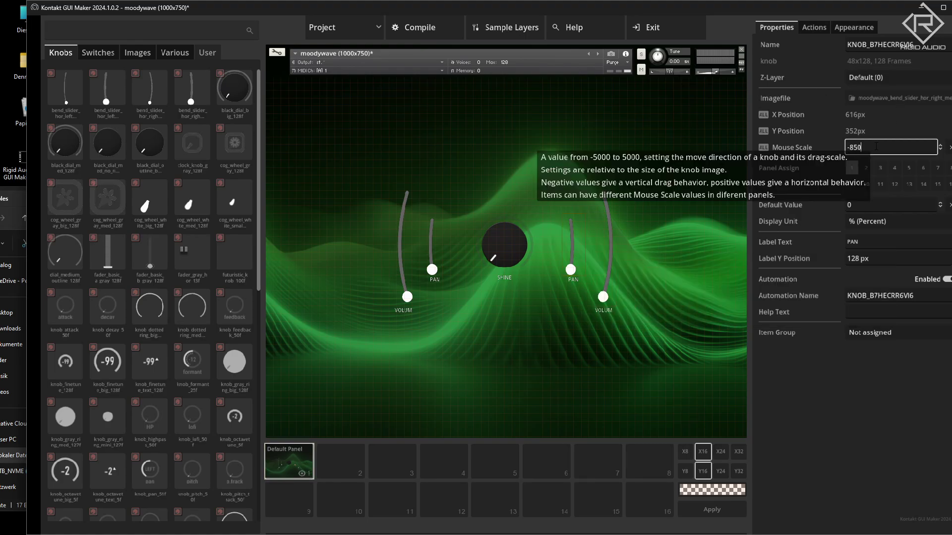
key(Return)
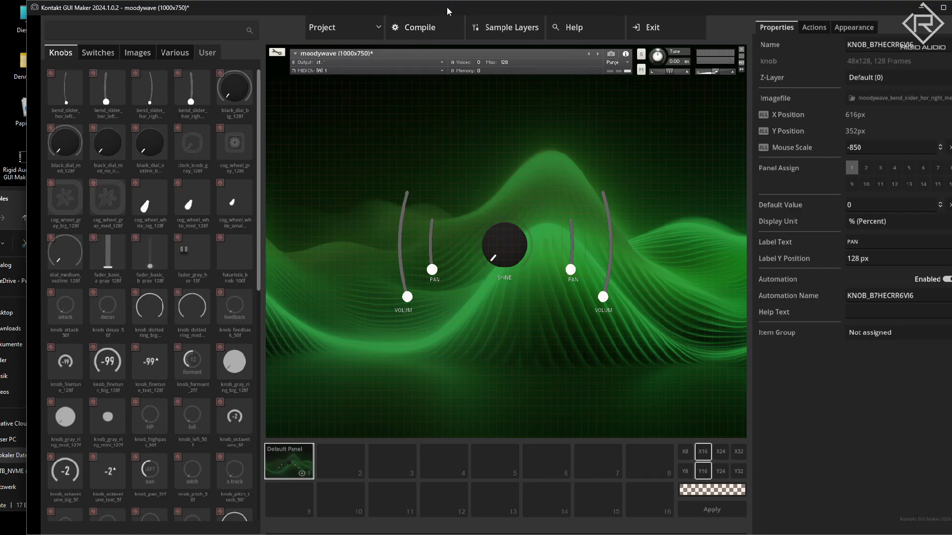
- Switch to Kontakt and raise both VOLUME sliders to roughly four fifths of their travel while testing the sound
drag(448, 11, 448, 367)
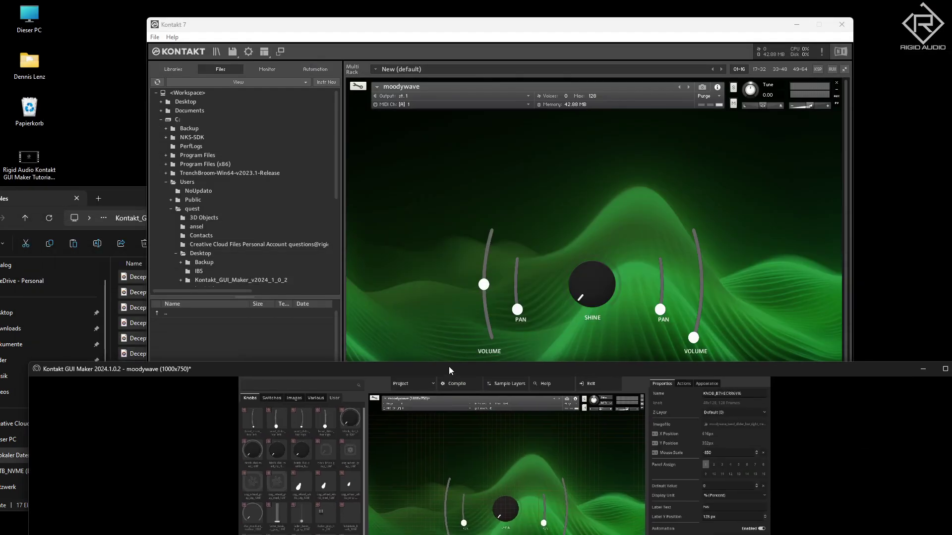
click(822, 53)
mouse_move(483, 284)
mouse_down()
mouse_move(491, 230)
mouse_move(490, 270)
mouse_up()
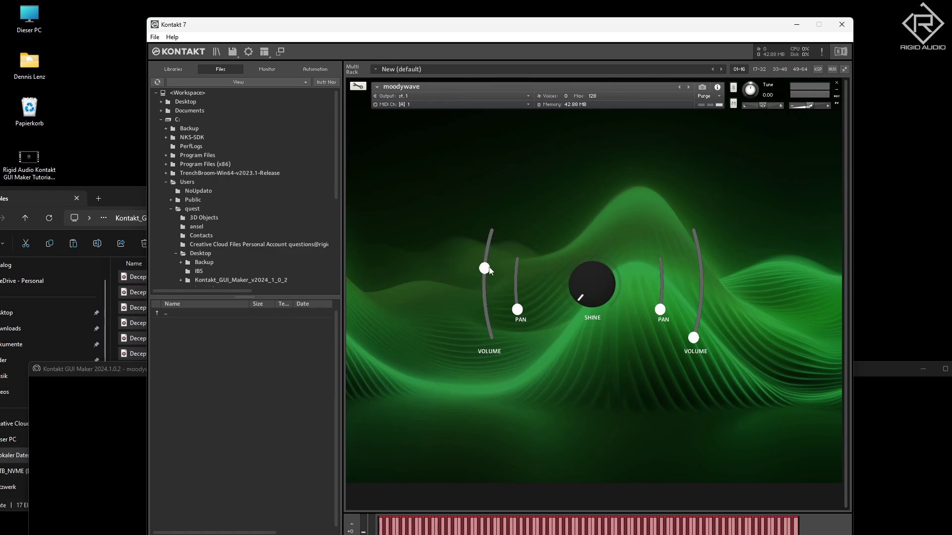
drag(488, 222, 498, 201)
drag(694, 343, 698, 313)
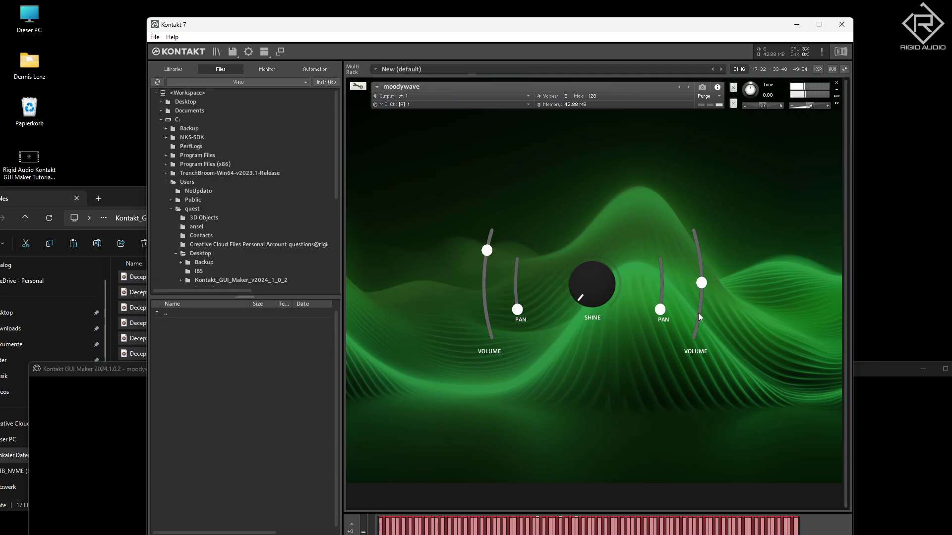
drag(703, 236, 703, 232)
mouse_move(489, 255)
mouse_down()
mouse_move(492, 361)
mouse_move(516, 450)
mouse_move(495, 249)
mouse_move(496, 264)
mouse_up()
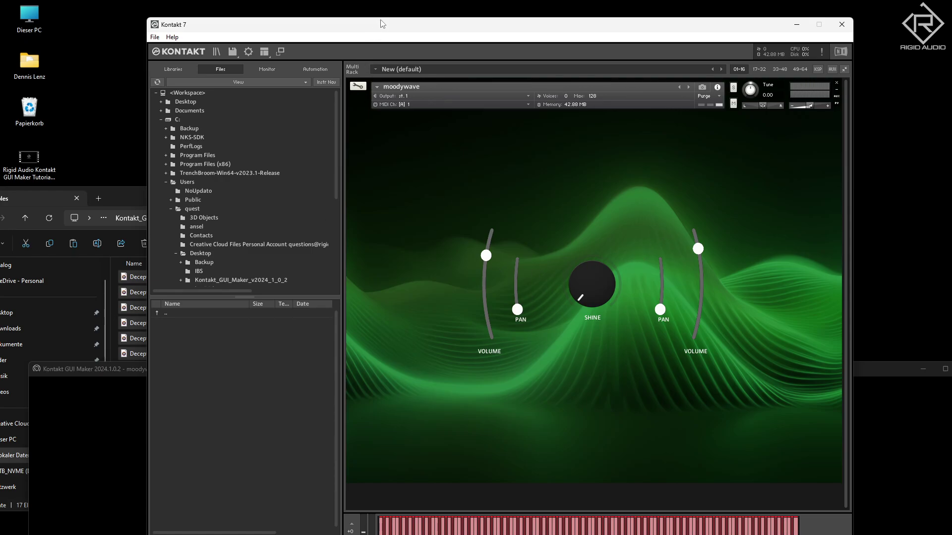
- Switch to Kontakt GUI Maker and place a black_dial_med_128f knob below the left PAN slider, at about X 328 px, Y 600 px
mouse_move(596, 533)
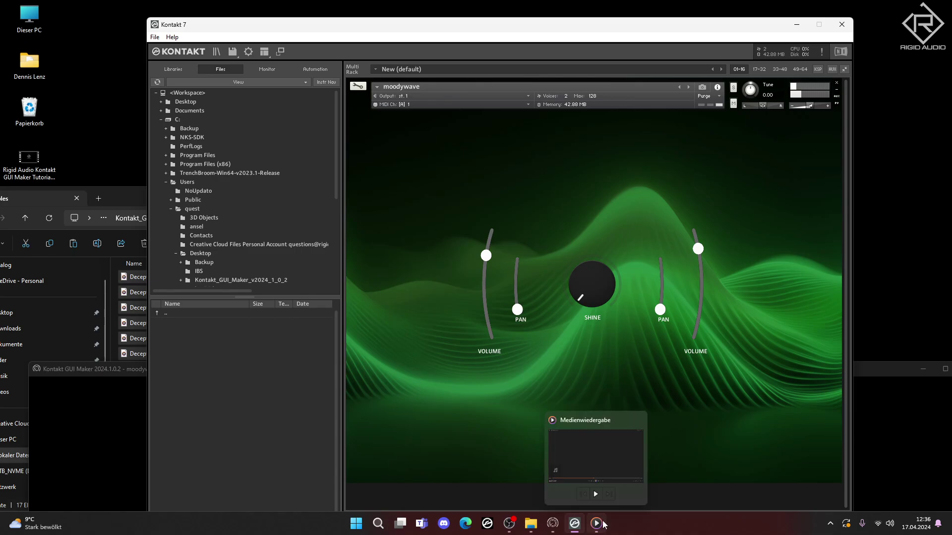
click(552, 523)
drag(515, 363, 512, 112)
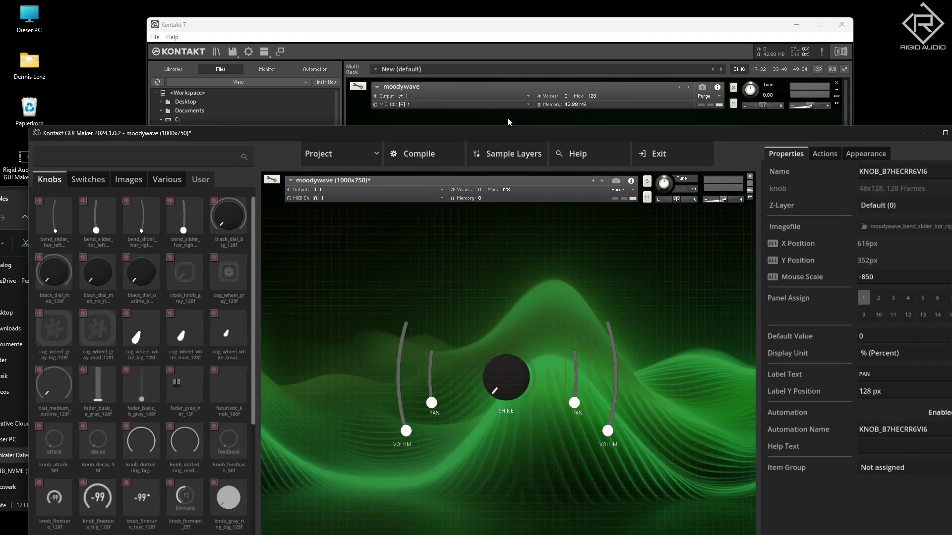
click(507, 121)
click(100, 135)
drag(351, 137, 327, 28)
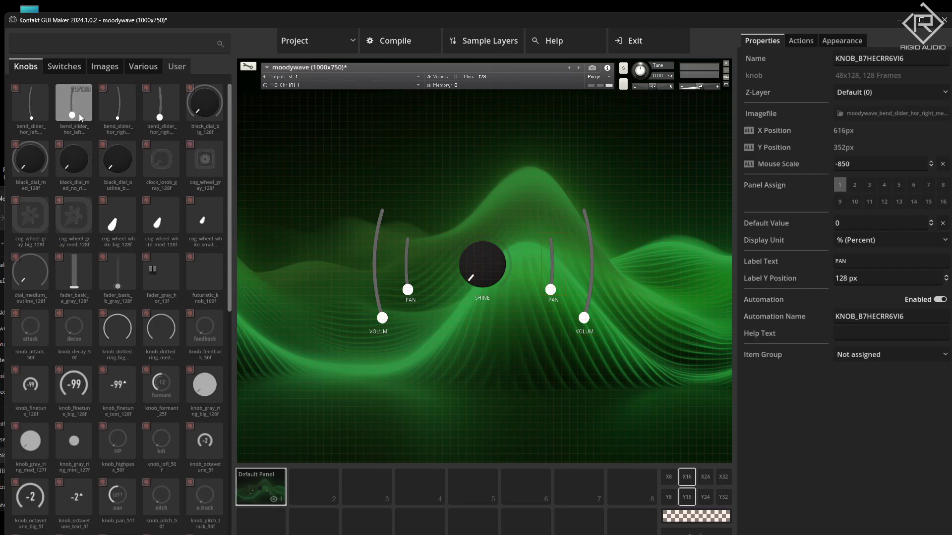
drag(77, 114, 425, 153)
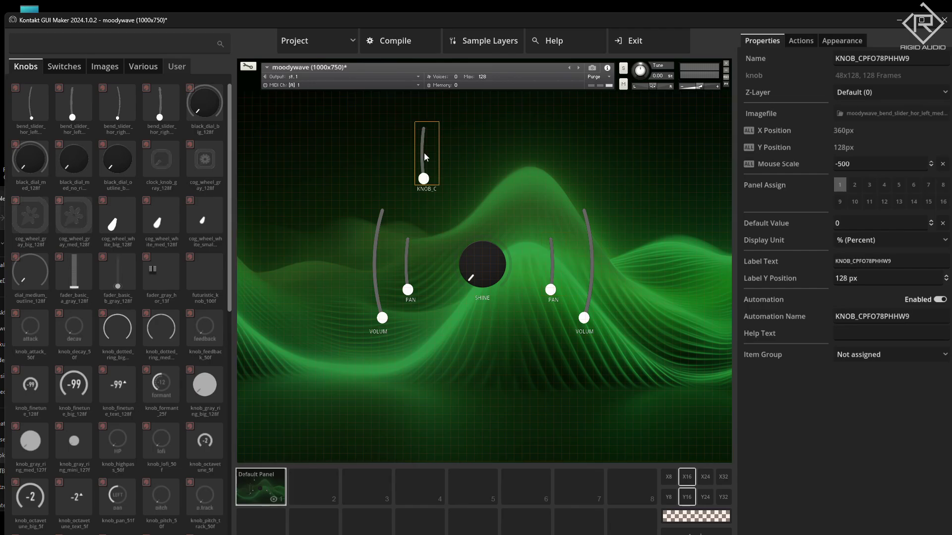
key(Delete)
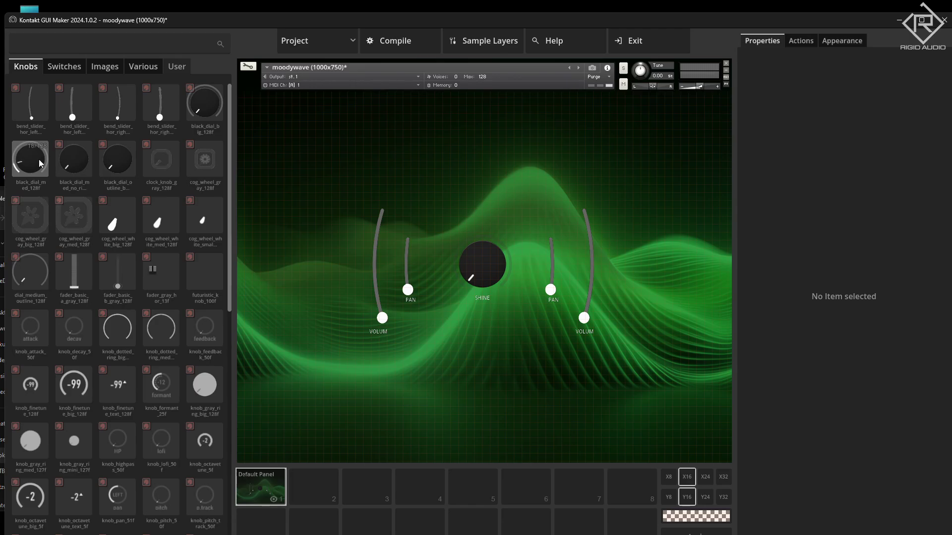
drag(30, 160, 418, 377)
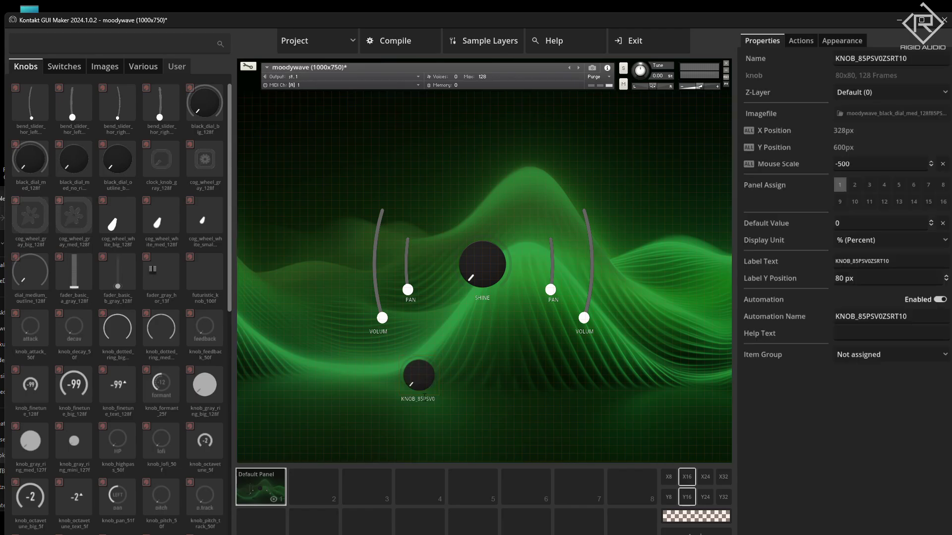
- Duplicate the medium black knob three times and line the copies up beside it, the last at about X 632 px
key(ctrl+d)
drag(422, 379, 589, 382)
key(ctrl+d)
key(ctrl+d)
drag(473, 381, 465, 382)
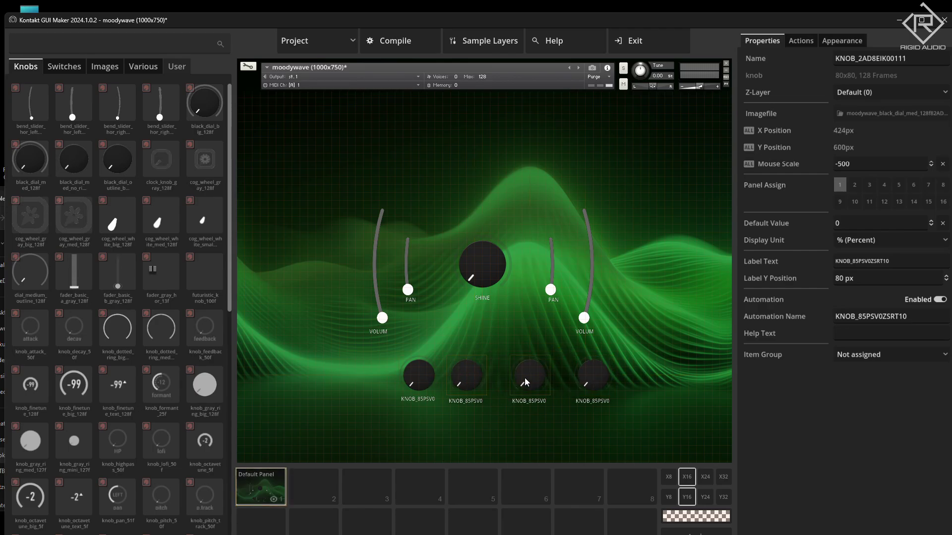
drag(529, 382, 513, 381)
drag(595, 382, 570, 382)
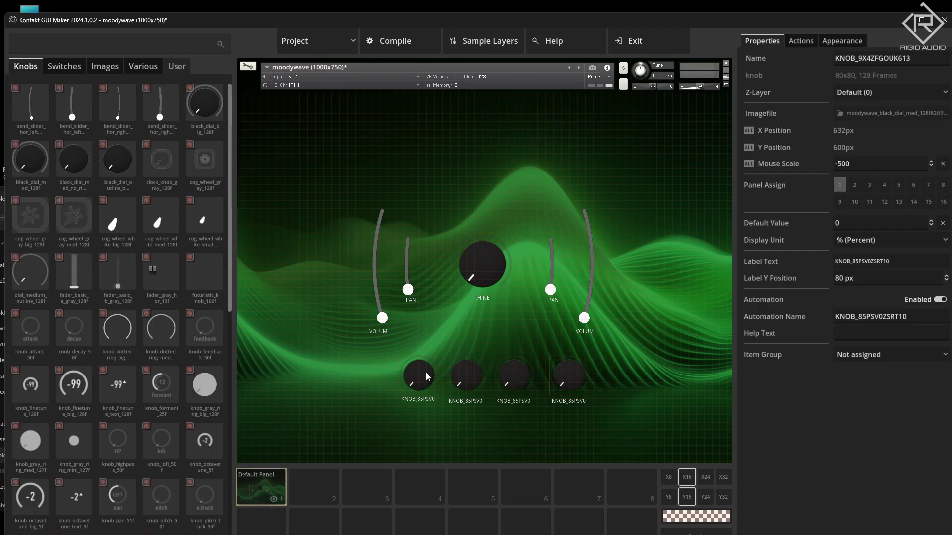
- Adjust the spacing of the four knobs beneath SHINE, with the outer ones at about X 296 px and 616 px
drag(432, 377, 461, 380)
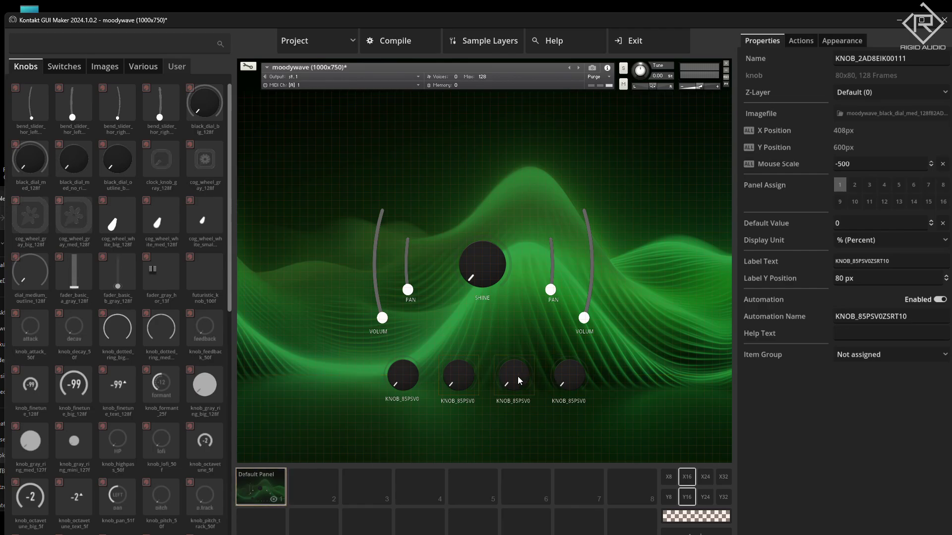
drag(518, 377, 508, 377)
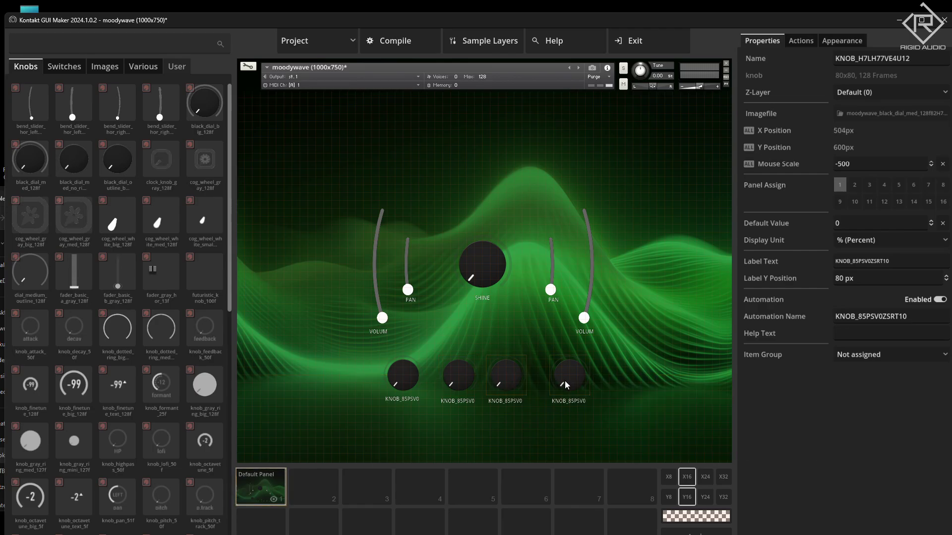
drag(566, 385, 557, 379)
click(518, 415)
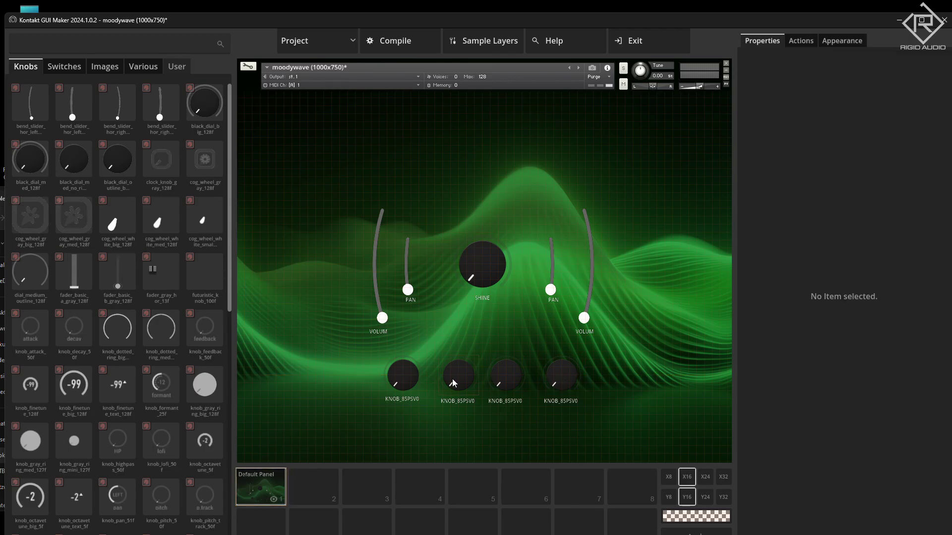
drag(452, 383, 446, 379)
click(508, 378)
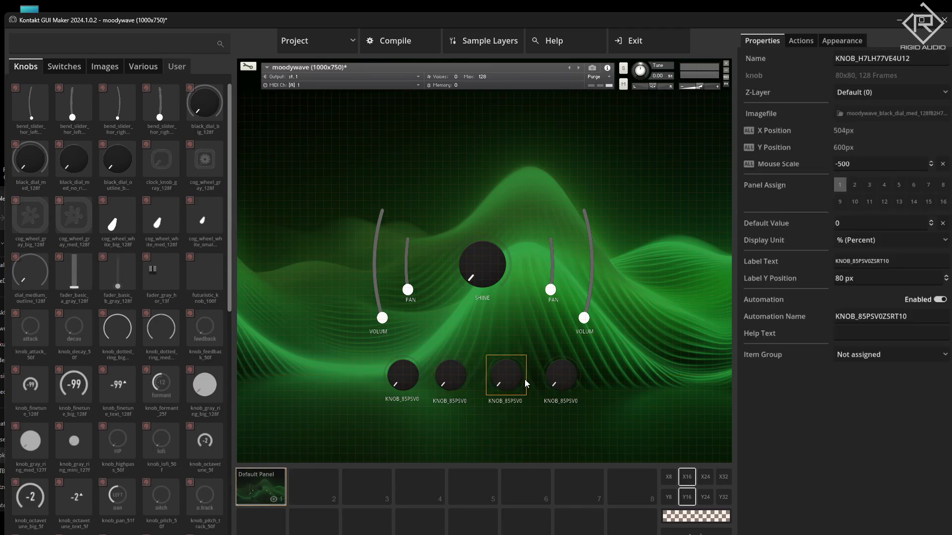
- Align the first knob's label with the other three by setting its Label Y Position to 80 px
click(412, 405)
click(404, 379)
click(406, 383)
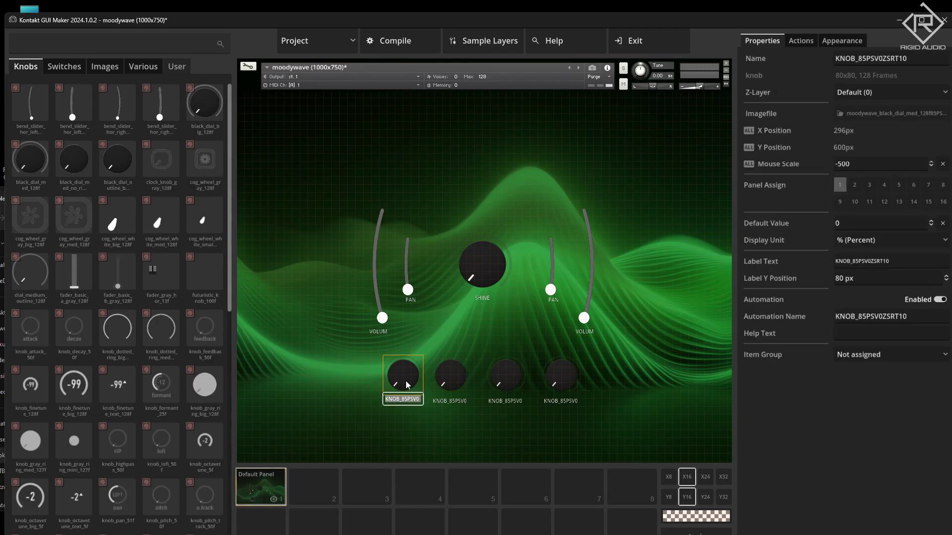
click(857, 281)
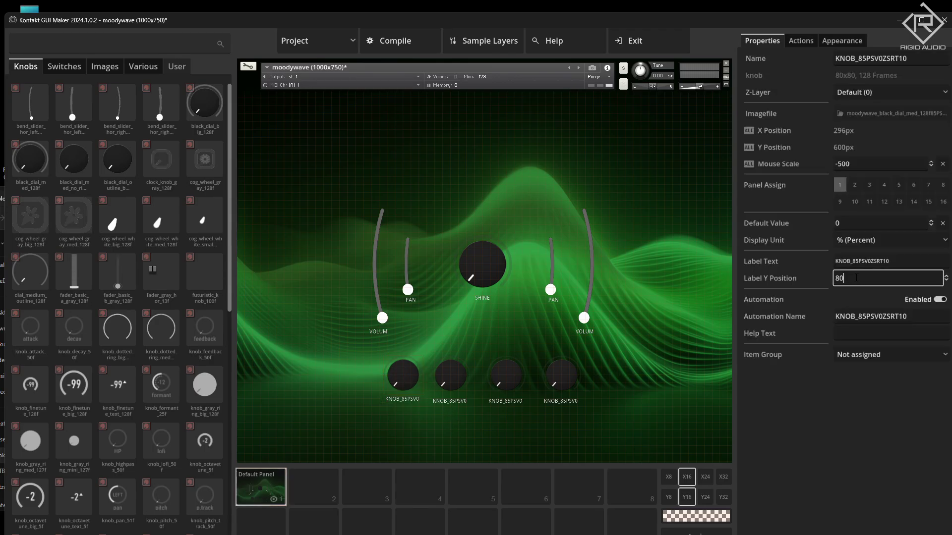
text(81)
key(Return)
key(ctrl+z)
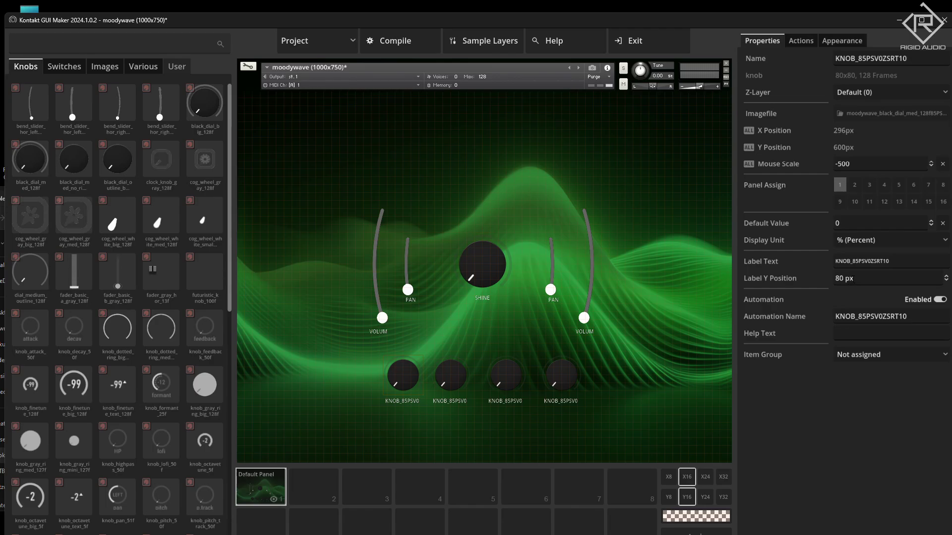
- Label the first two knobs of the row ATTACK and DECAY
click(425, 417)
click(415, 404)
text(ATTACK)
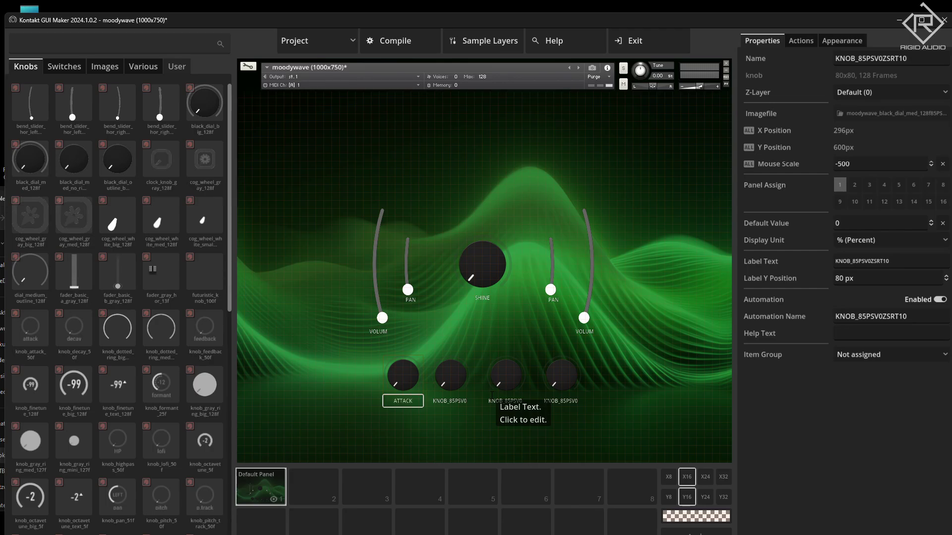
key(Return)
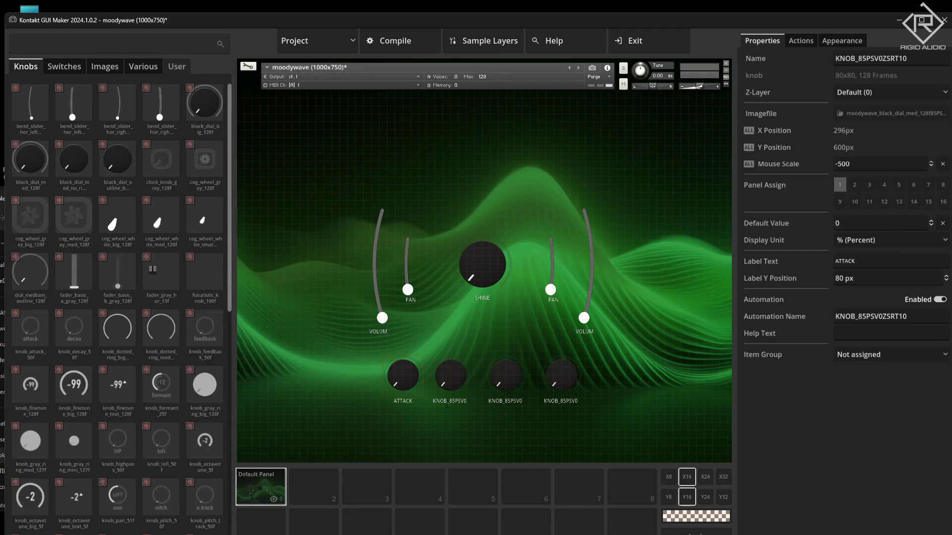
click(450, 400)
text(DECAY)
- Label the third and fourth knobs of the row SUSTAIN and RELEASE
click(517, 401)
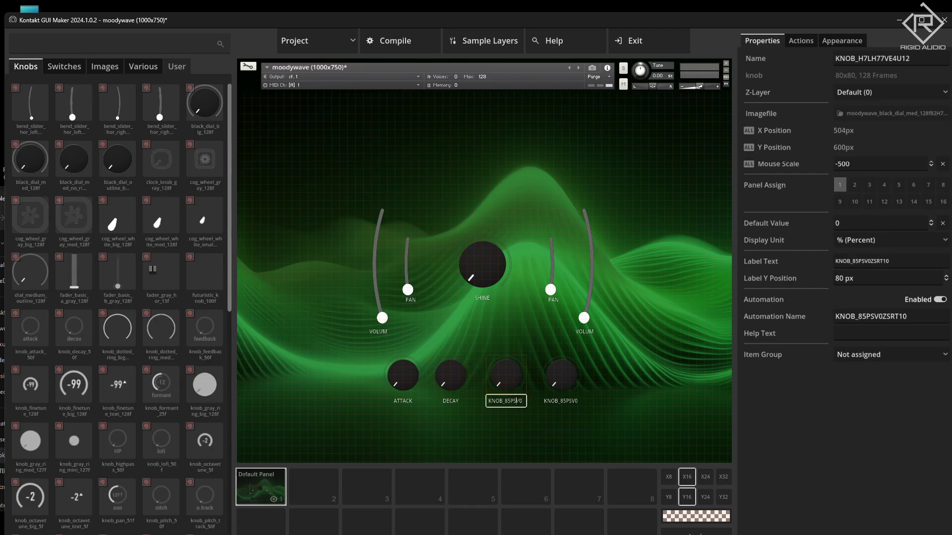
text(SUSTAIN)
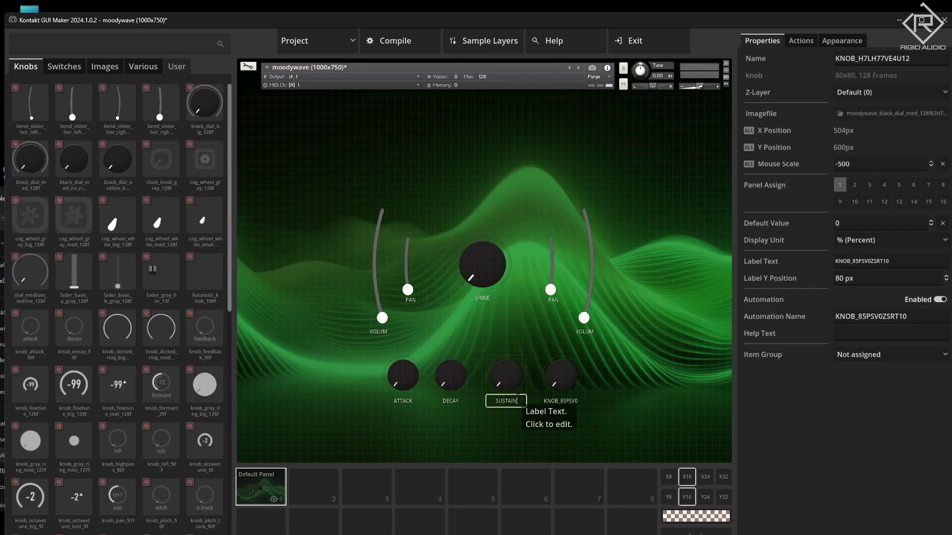
click(560, 400)
text(RELEASE)
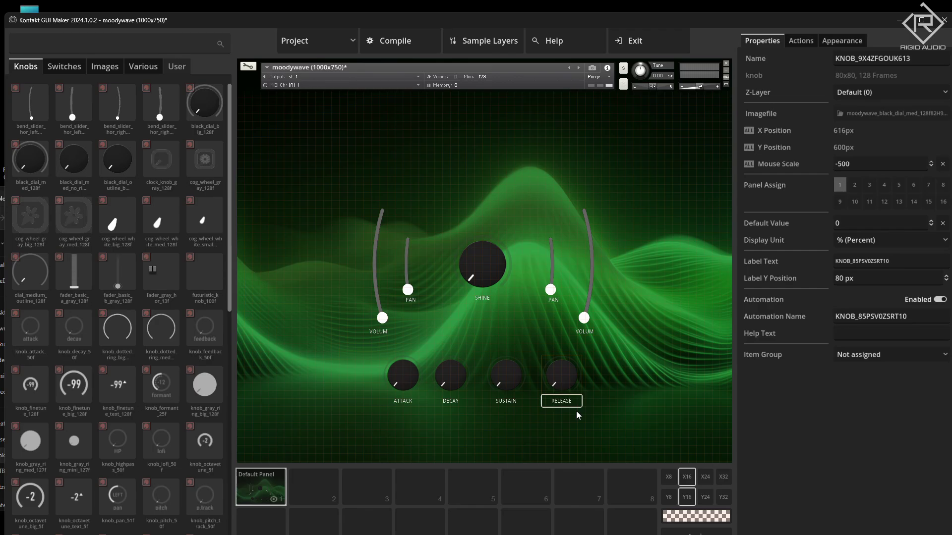
key(Return)
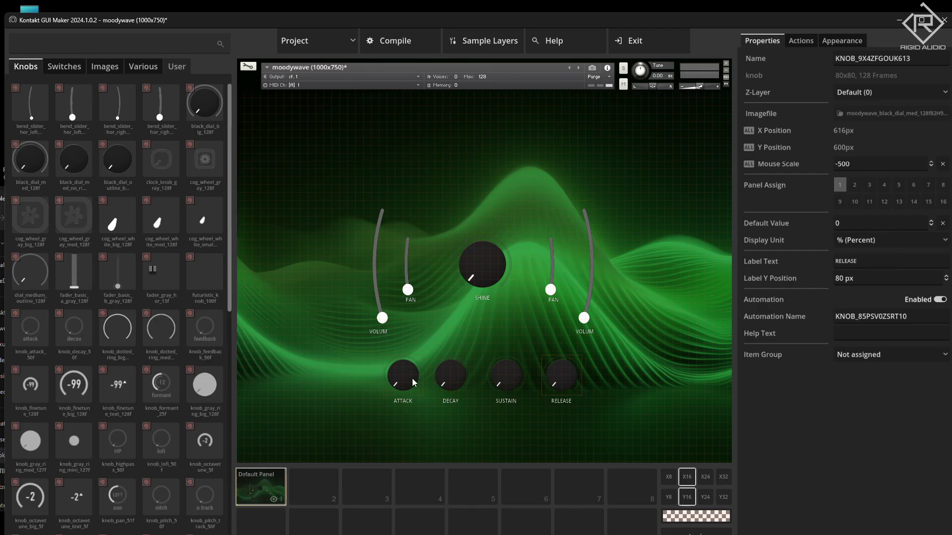
- Set the grid to X32 and Y32 and move the envelope knobs to Y 664 px, with ATTACK at X 280, DECAY 376 and SUSTAIN 536 px
drag(413, 384, 405, 415)
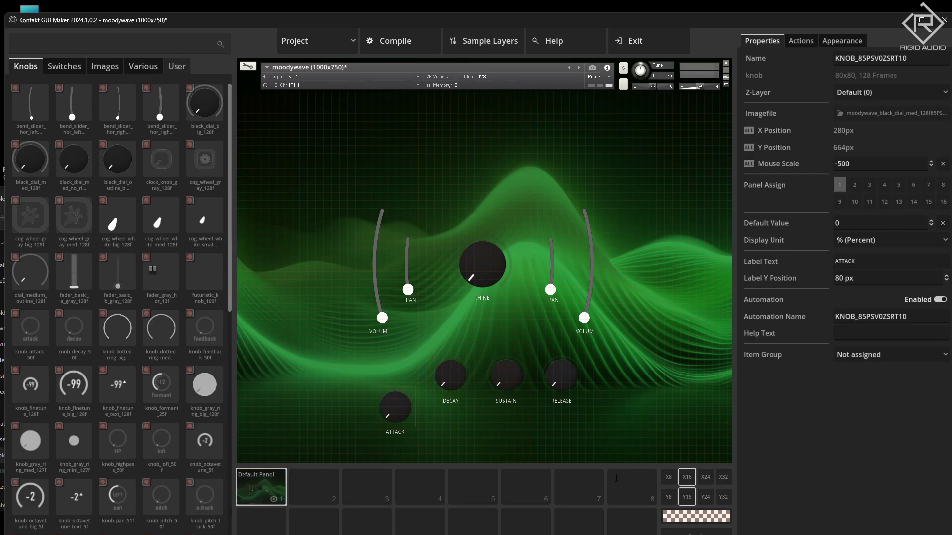
click(723, 477)
click(723, 497)
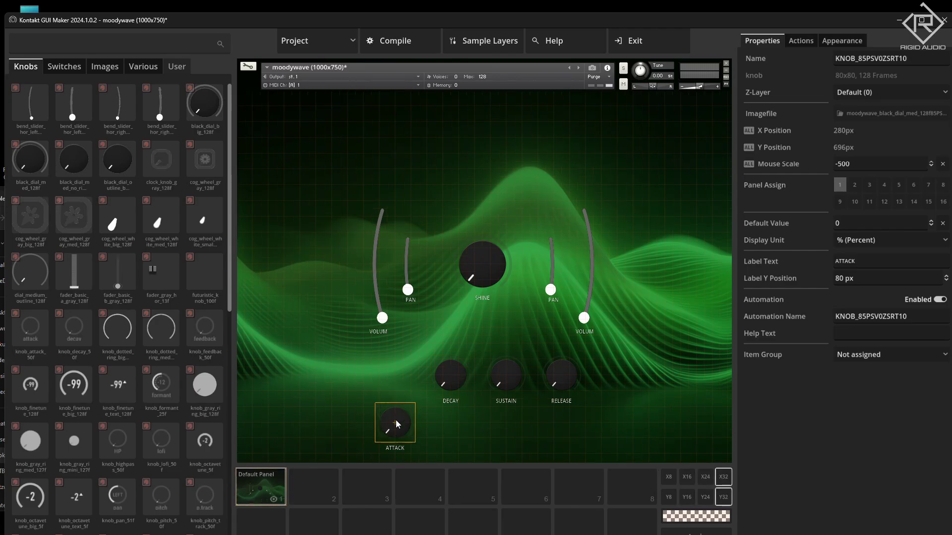
drag(451, 377, 453, 416)
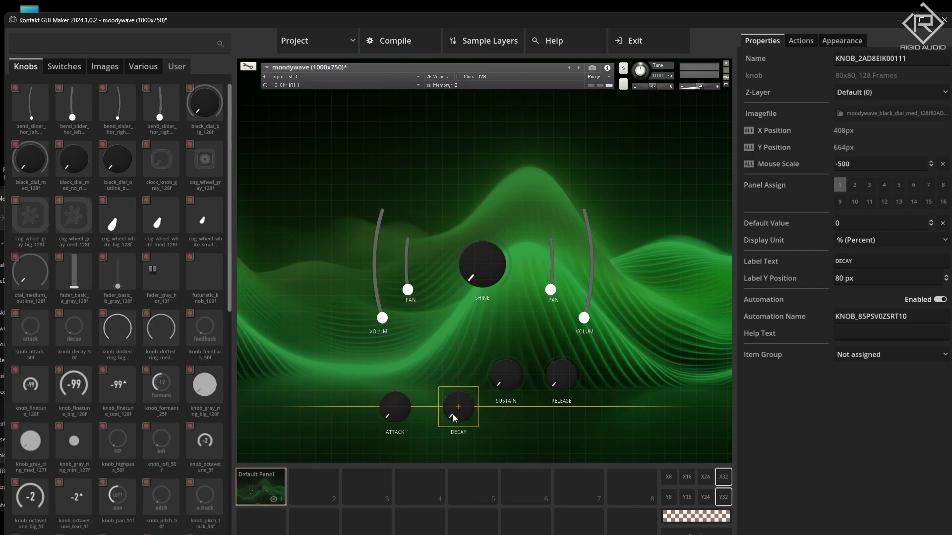
drag(507, 381, 507, 414)
drag(569, 392, 583, 419)
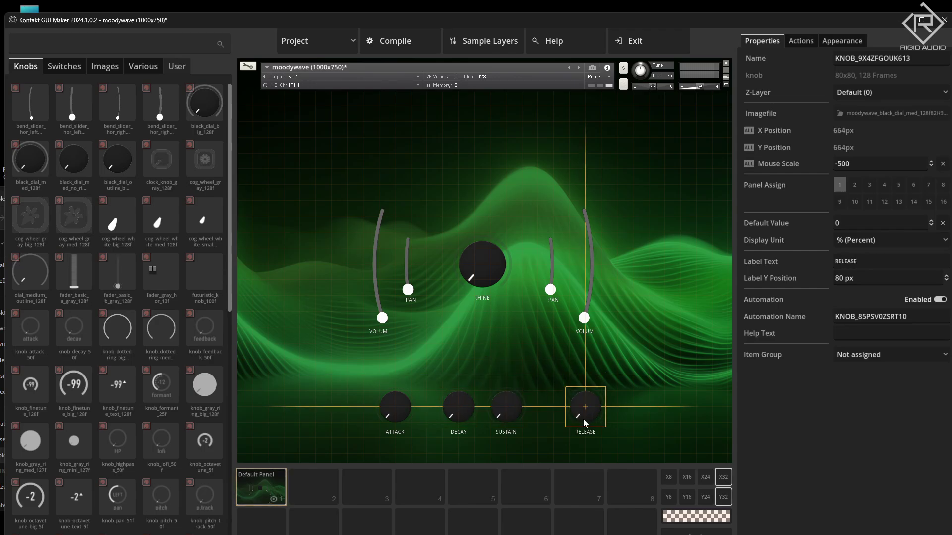
drag(459, 411, 443, 412)
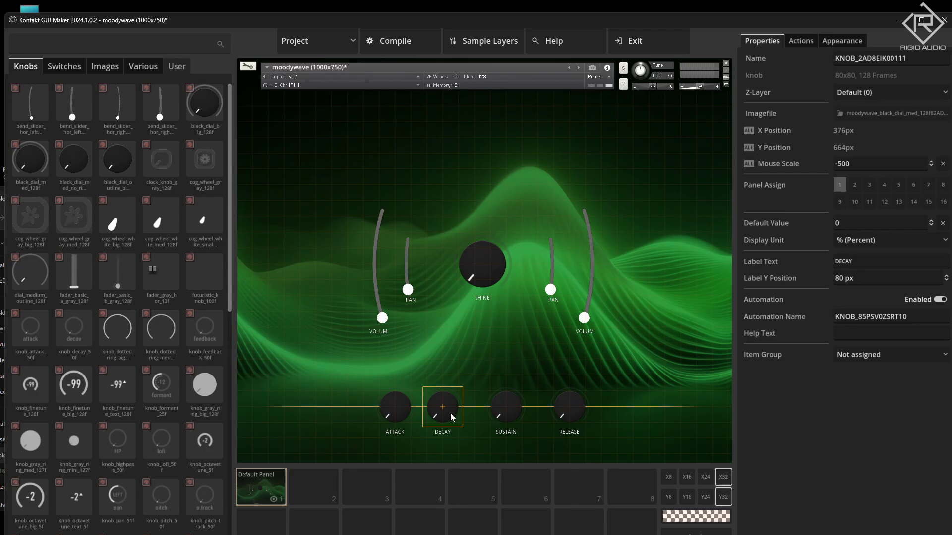
drag(504, 411, 519, 411)
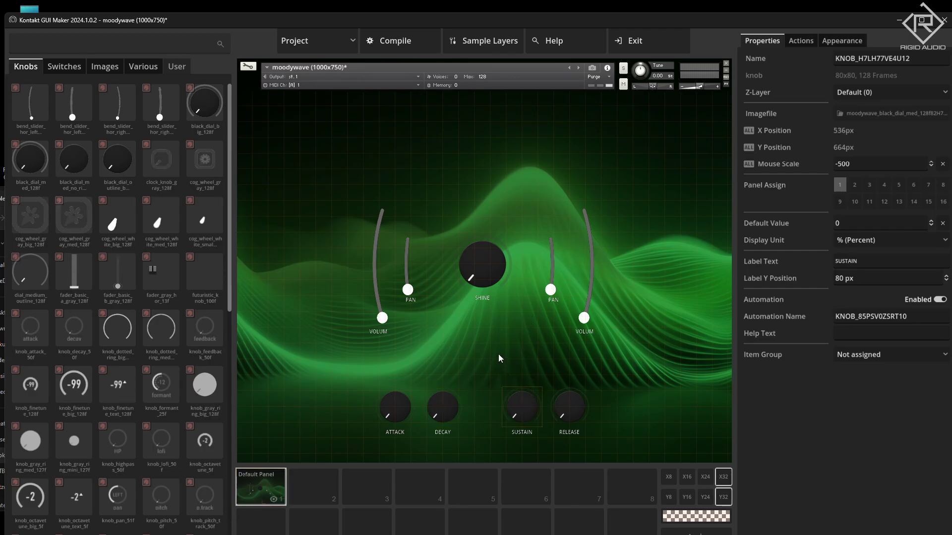
- Assign the Amp Env Attack action to the ATTACK knob and Amp Env Decay to the DECAY knob
double_click(404, 409)
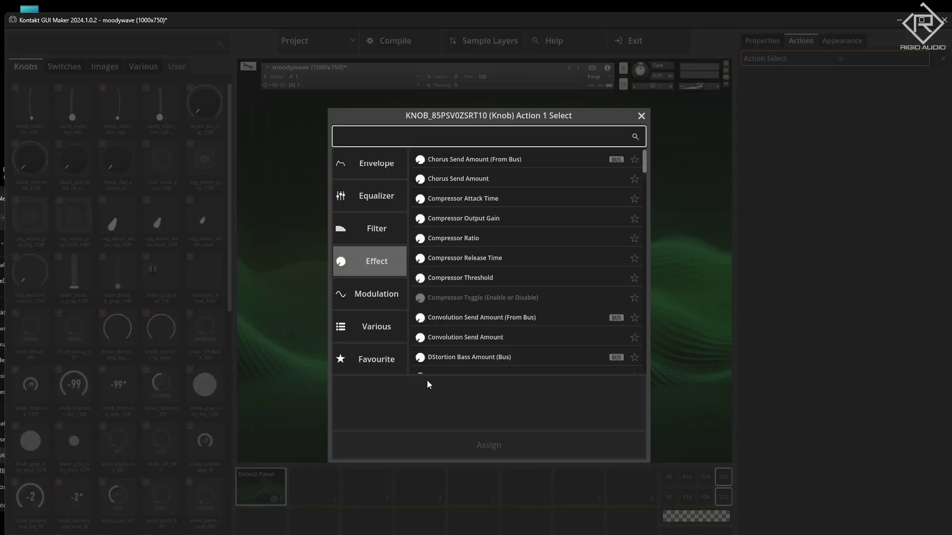
click(385, 172)
double_click(469, 159)
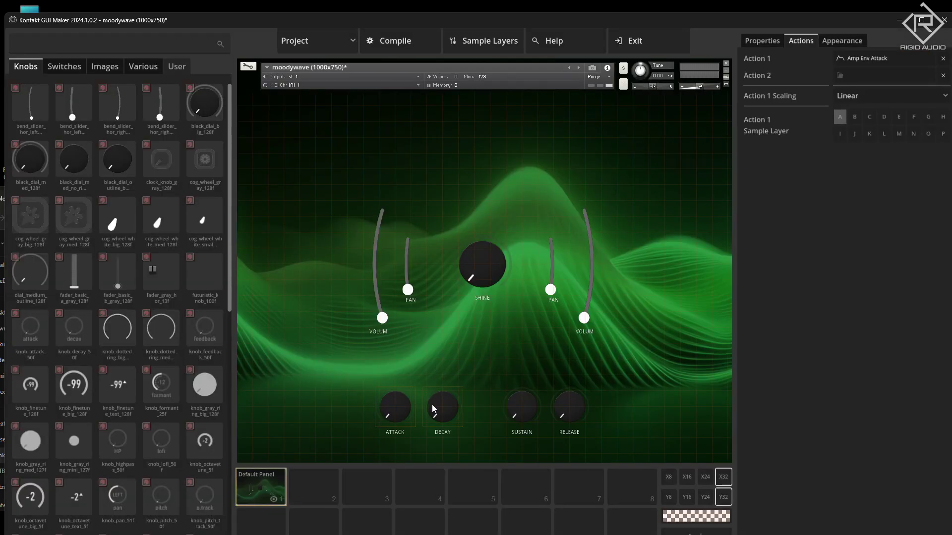
double_click(433, 409)
double_click(446, 295)
- Assign the Amp Env Sustain action to the SUSTAIN knob and Amp Env Release to the RELEASE knob
click(526, 409)
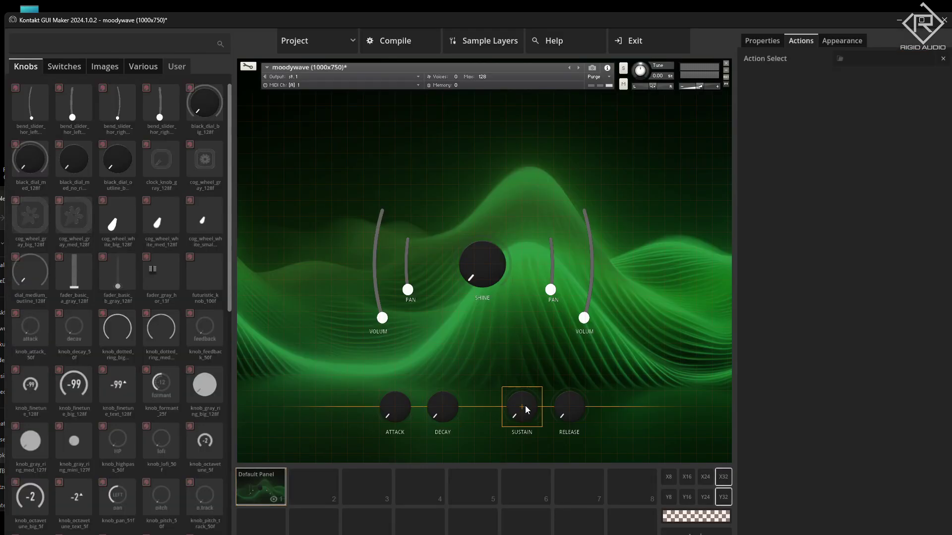
double_click(527, 410)
click(465, 221)
double_click(459, 240)
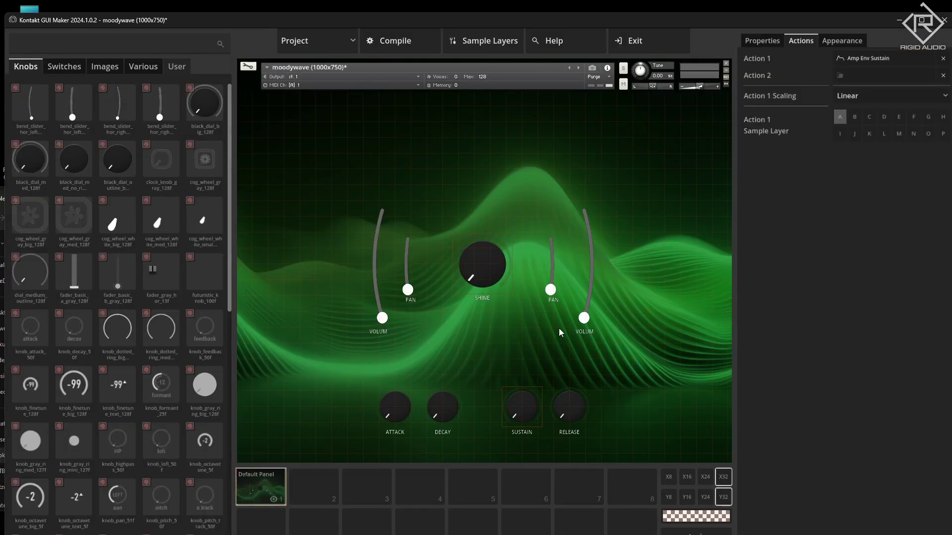
click(579, 414)
double_click(578, 414)
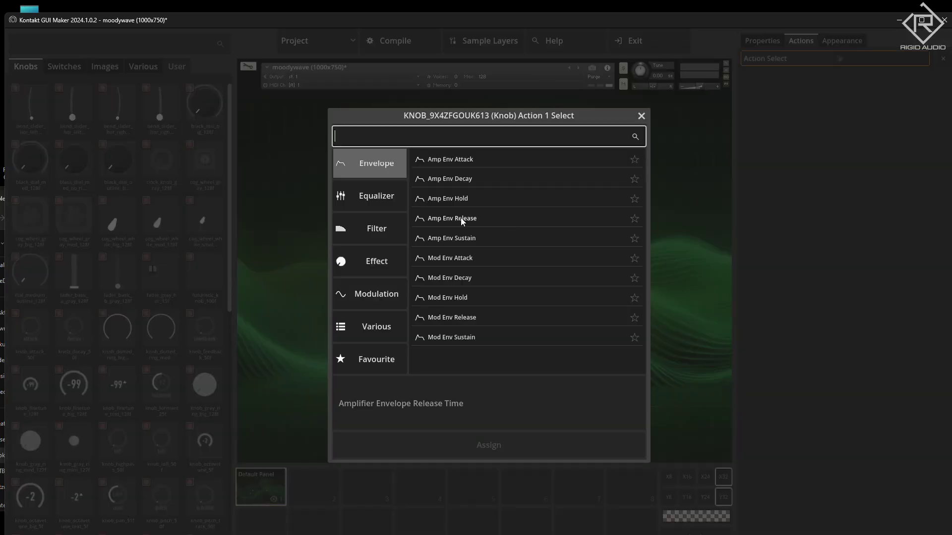
double_click(461, 220)
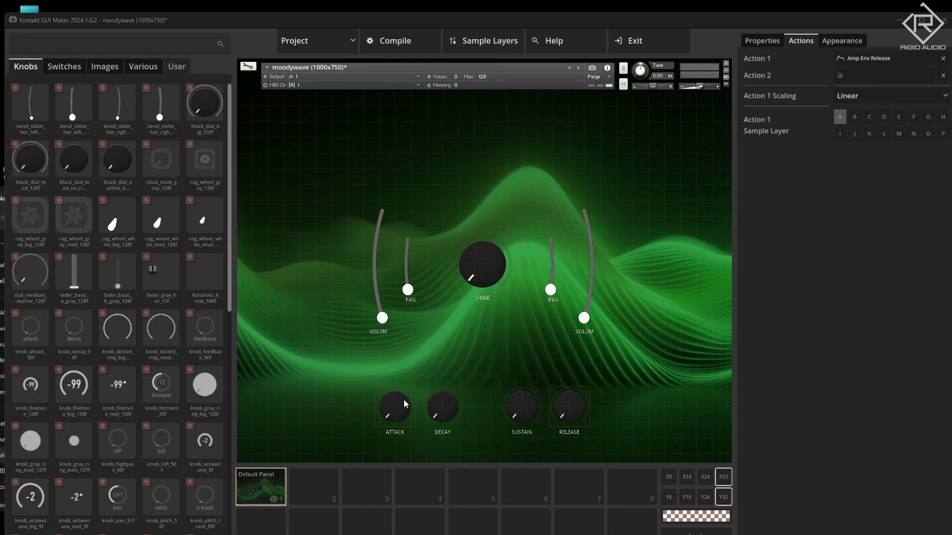
- Extend the envelope actions of the ATTACK, DECAY, SUSTAIN and RELEASE knobs to sample layer B in addition to A
click(400, 413)
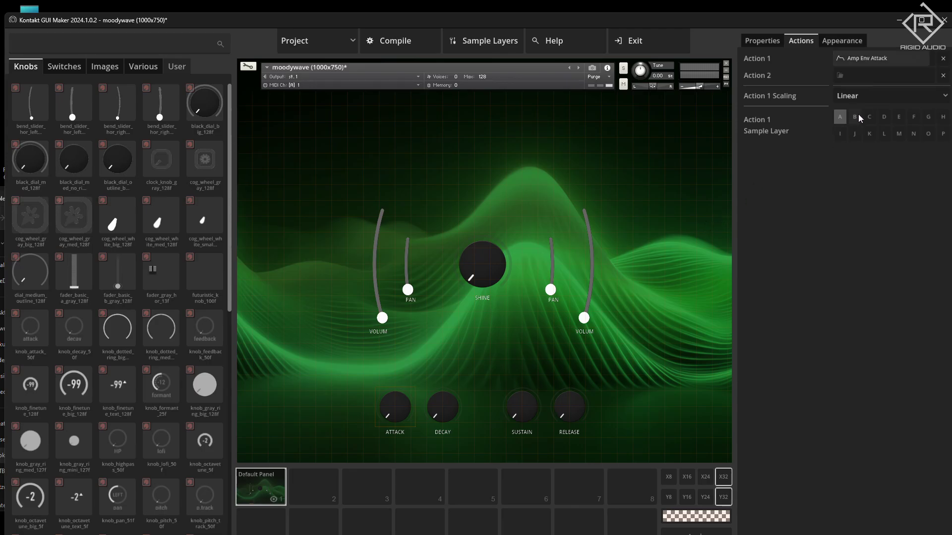
click(446, 405)
click(536, 401)
click(570, 403)
click(854, 117)
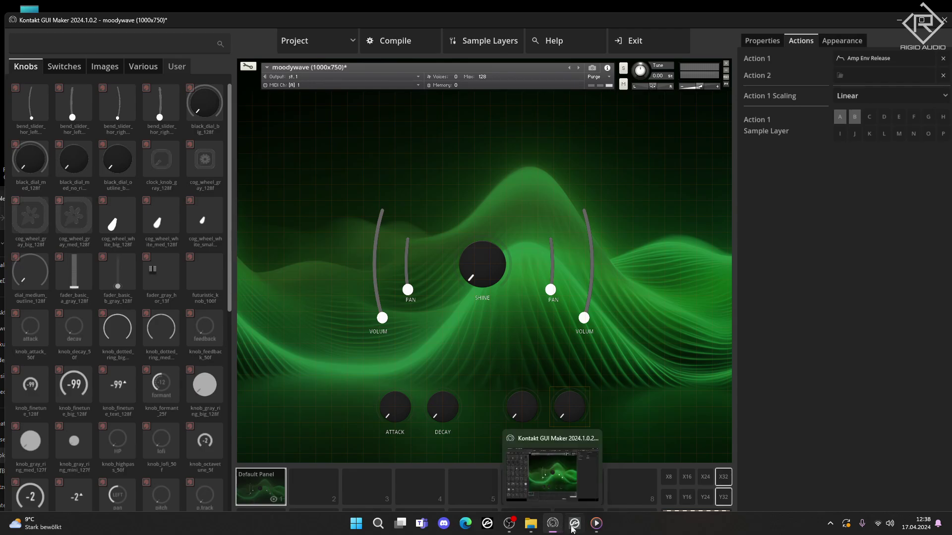
- Switch to Kontakt 7 and test the envelope knobs, adjusting ATTACK, raising DECAY and SUSTAIN to maximum and RELEASE most of the way
click(570, 526)
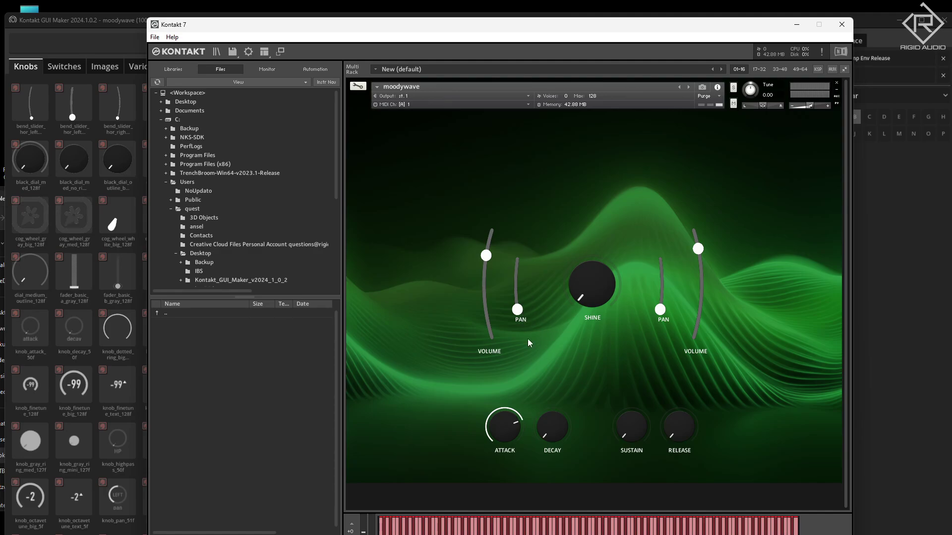
drag(509, 417, 512, 320)
drag(552, 427, 563, 185)
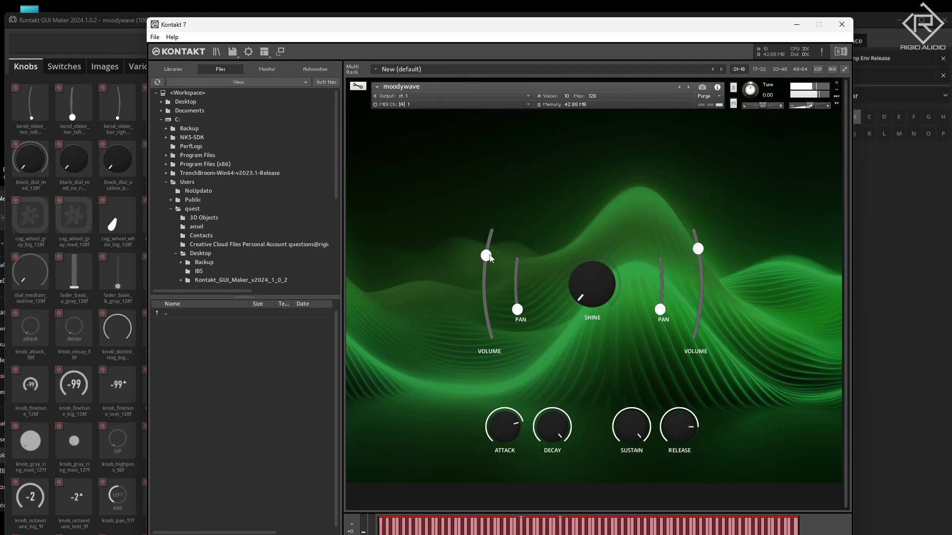
- Test the layer sliders by lowering the first VOLUME slightly, raising its PAN fully and raising the second PAN a little
drag(489, 258, 488, 262)
drag(673, 308, 650, 320)
drag(523, 315, 531, 165)
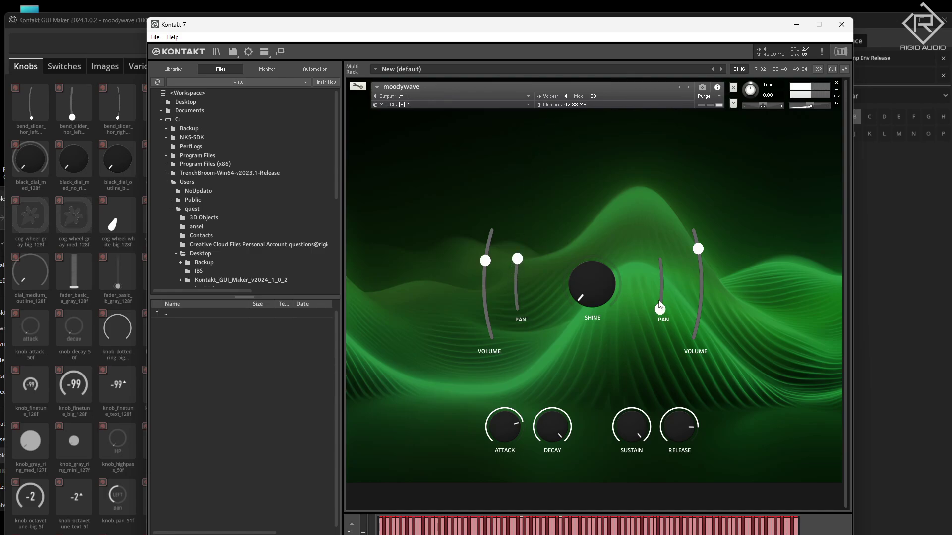
drag(661, 309, 668, 260)
drag(586, 27, 575, 34)
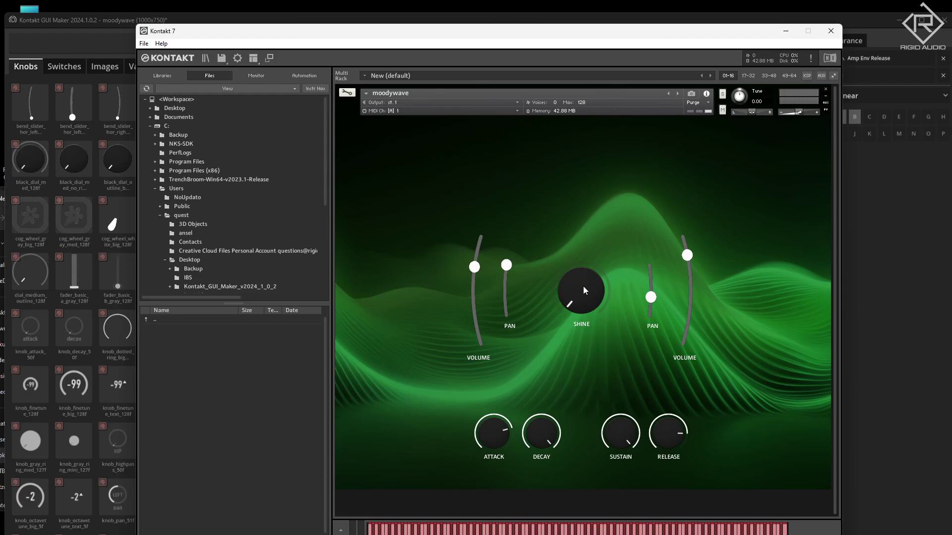
- Switch to Kontakt GUI Maker, recentre the SHINE knob above its row on the X16/Y16 grid and lock its editor movement
key(alt+Tab)
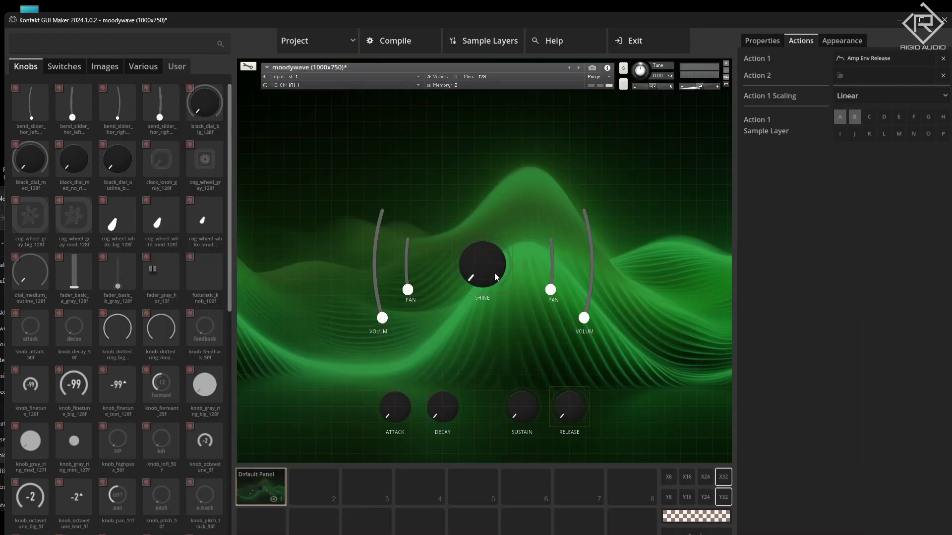
drag(495, 273, 502, 273)
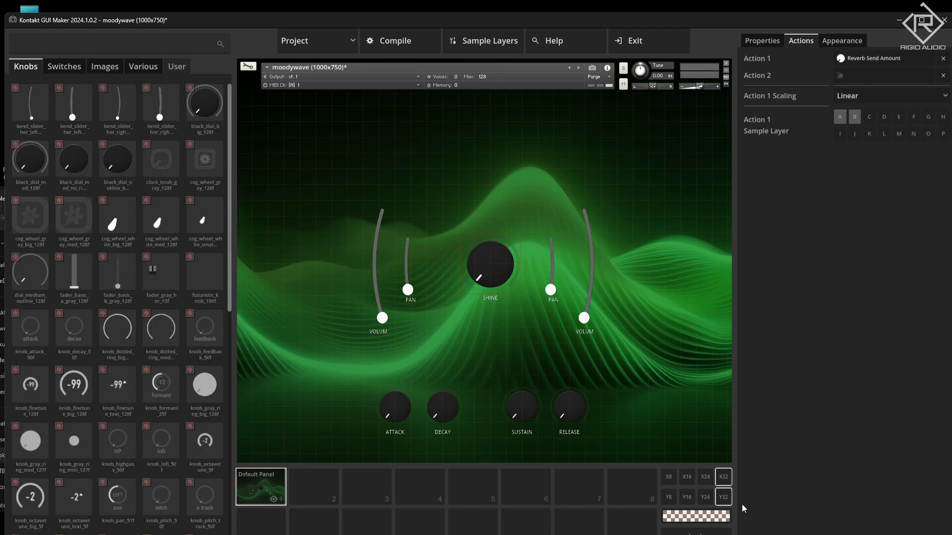
click(687, 497)
drag(495, 269, 488, 266)
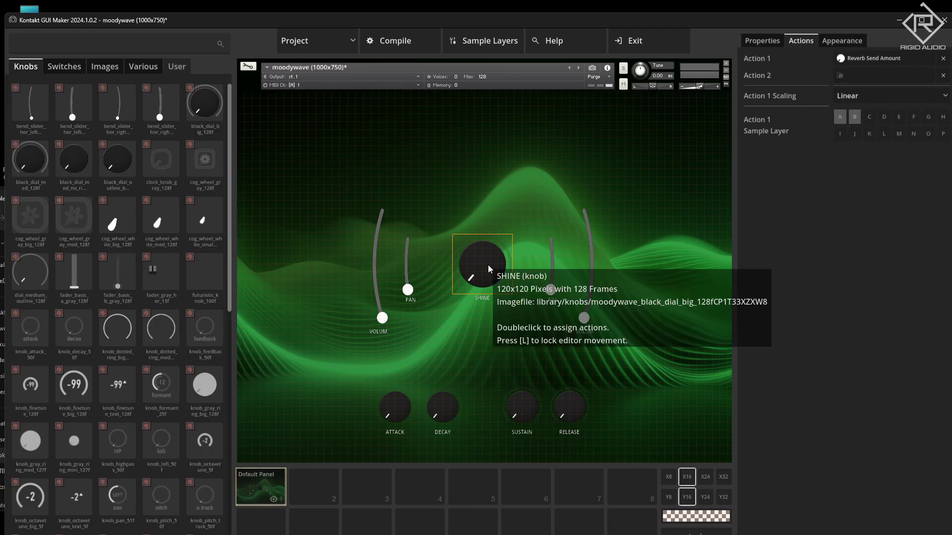
key(l)
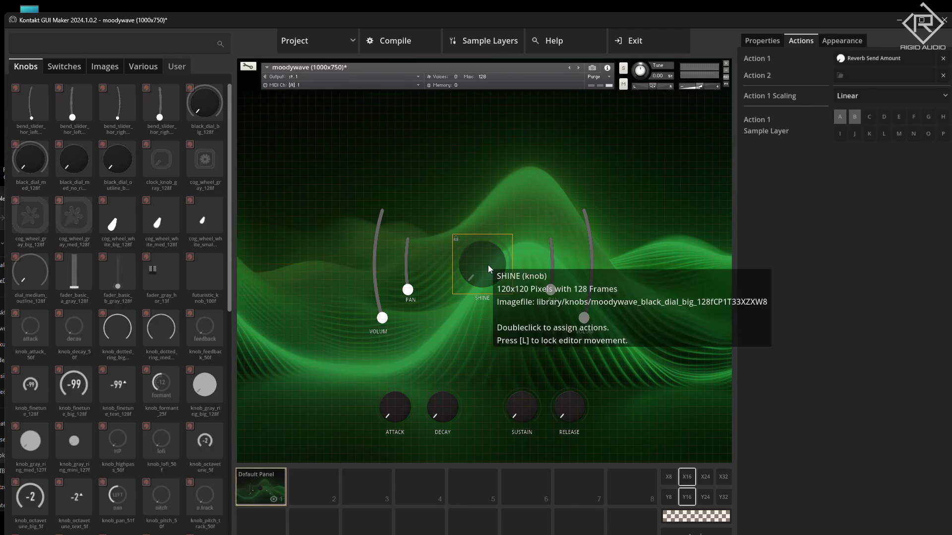
click(533, 225)
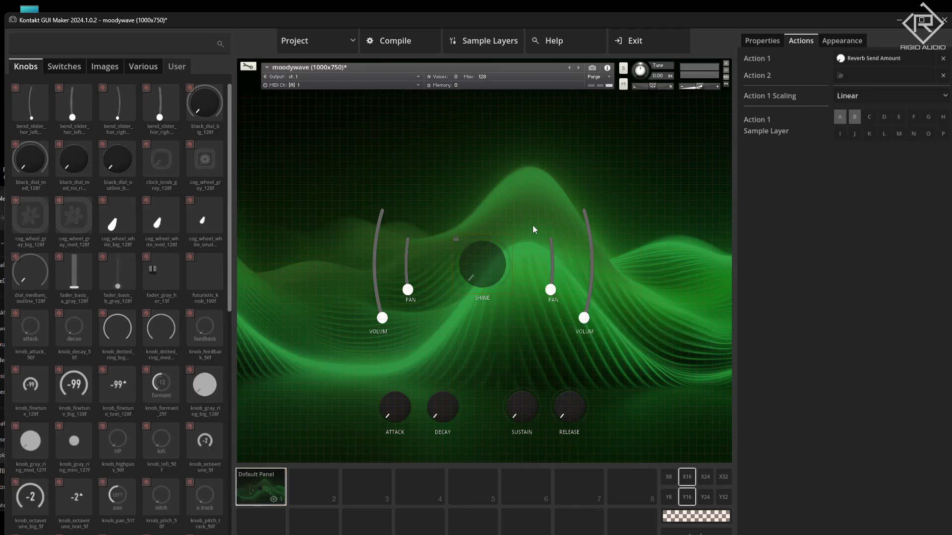
click(771, 41)
click(808, 43)
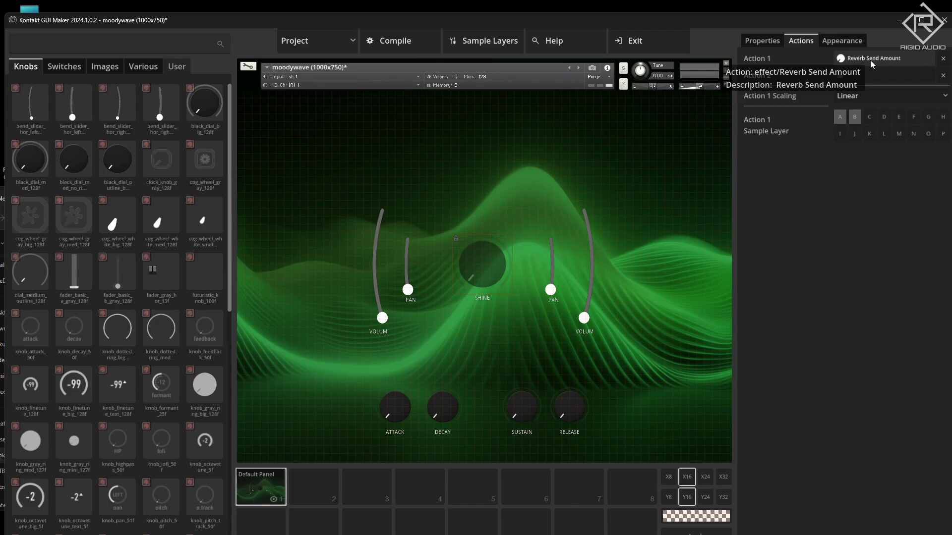
- Switch to Kontakt 7 and test the SHINE reverb by turning the knob up and back down to zero
click(574, 523)
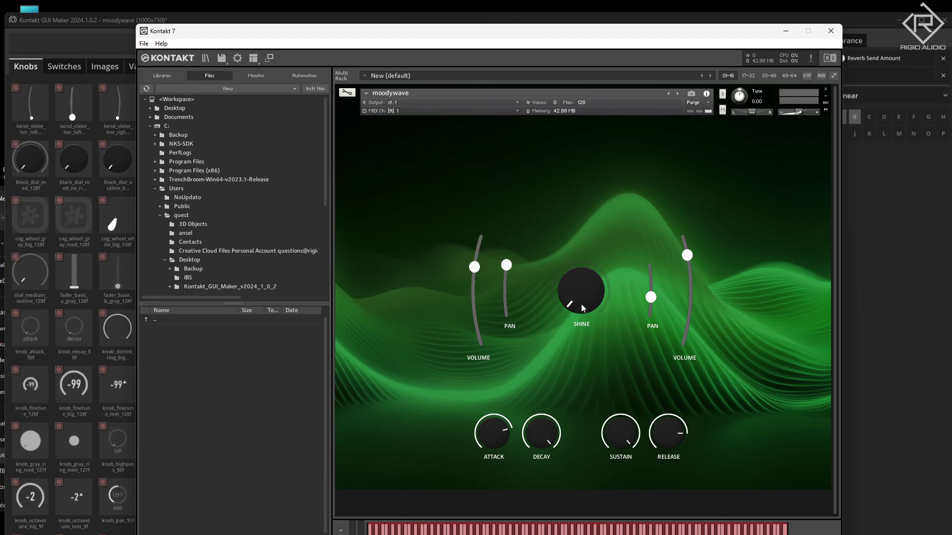
drag(581, 299, 602, 120)
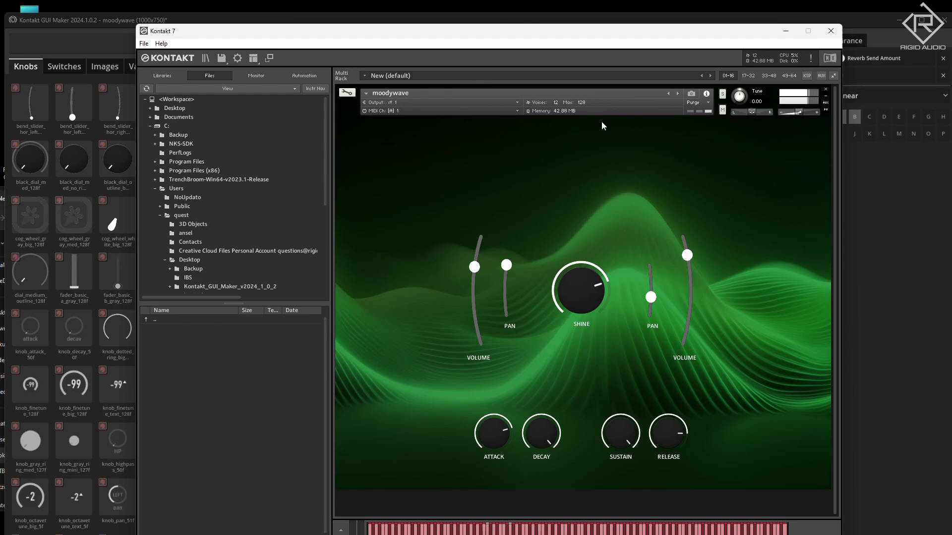
drag(582, 275, 585, 321)
- Switch to Kontakt GUI Maker and assign Lowpass (LP2) Filter Cutoff as SHINE's second action on sample layers A and B
click(110, 25)
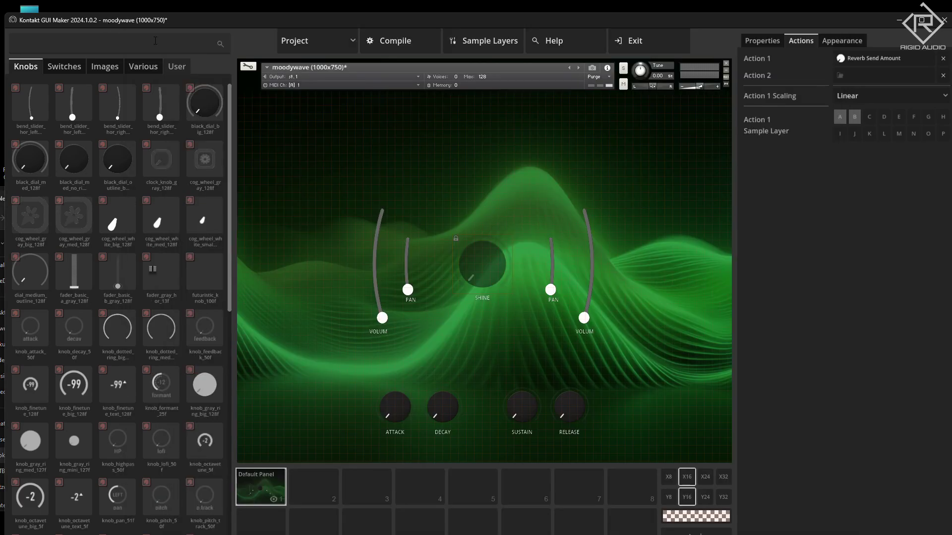
click(871, 73)
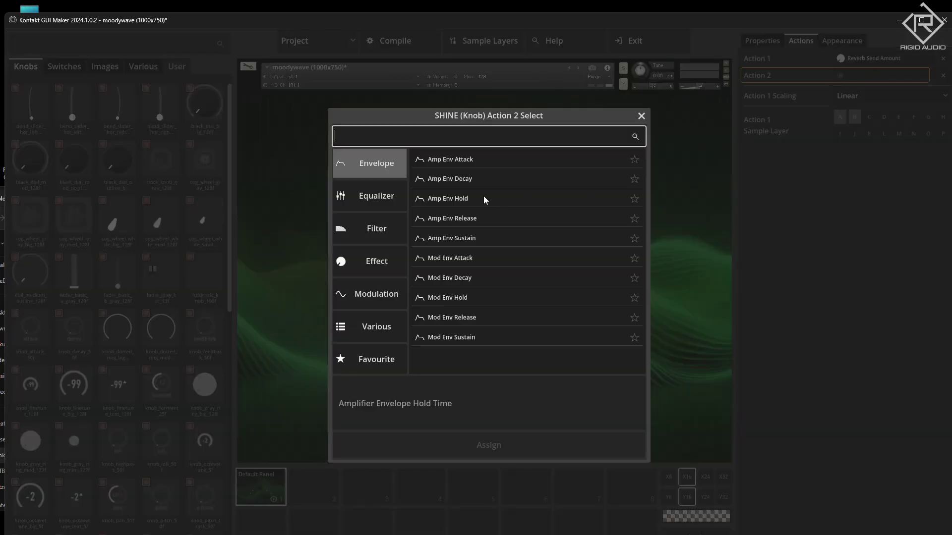
click(394, 198)
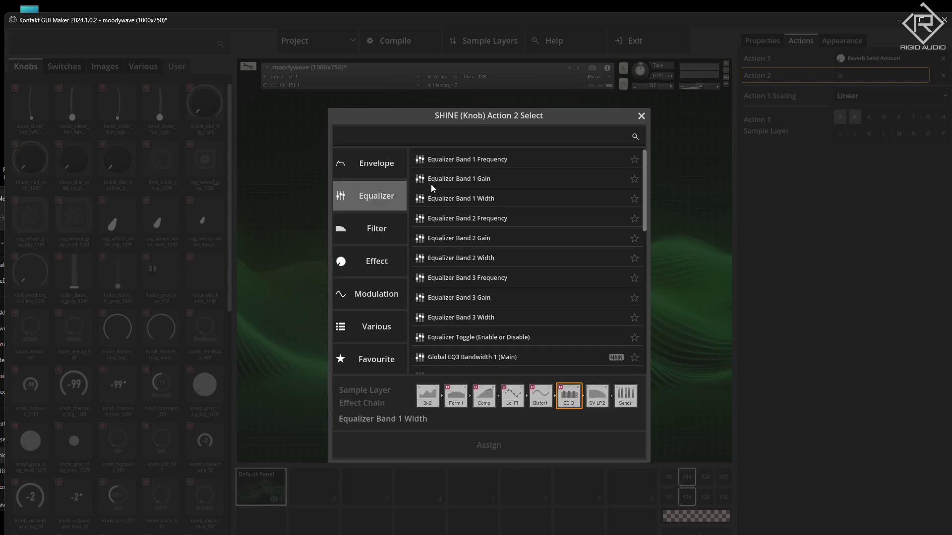
click(375, 225)
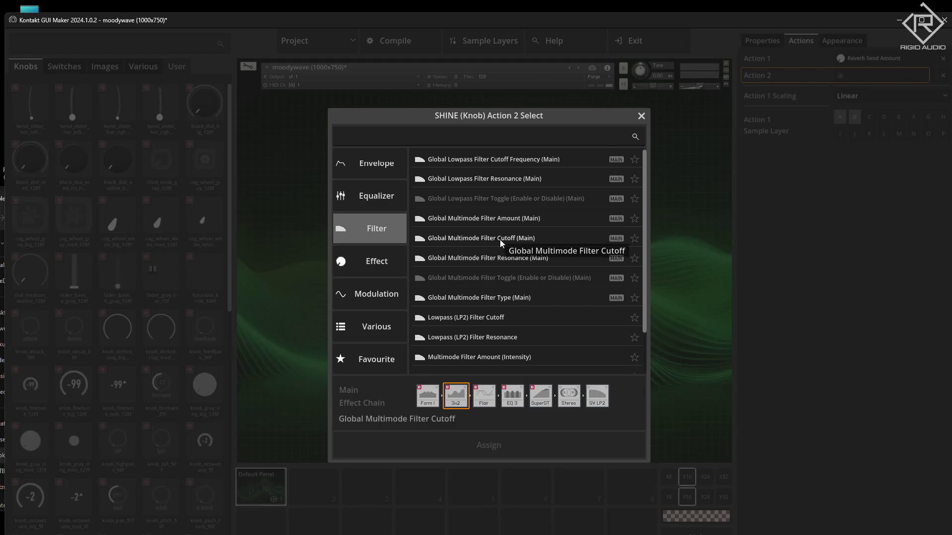
click(450, 240)
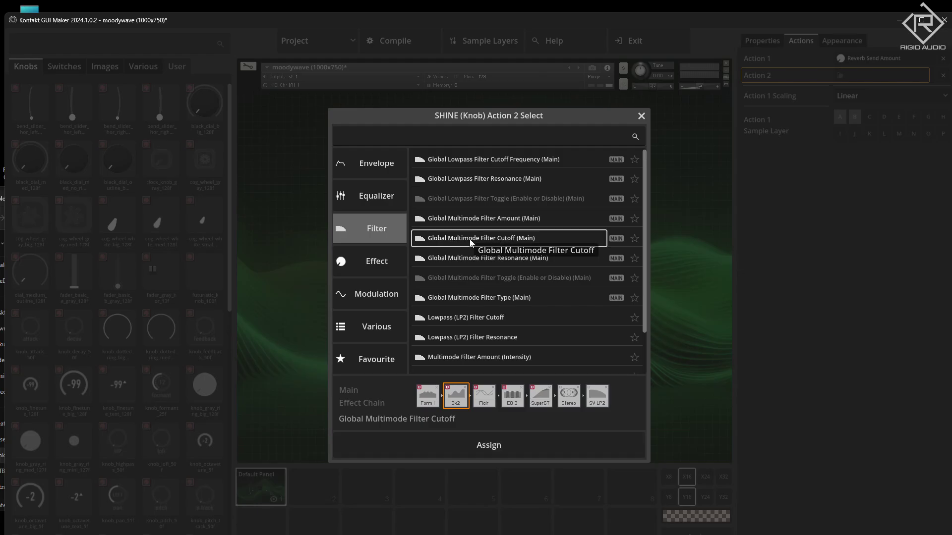
scroll(498, 256, down, 1)
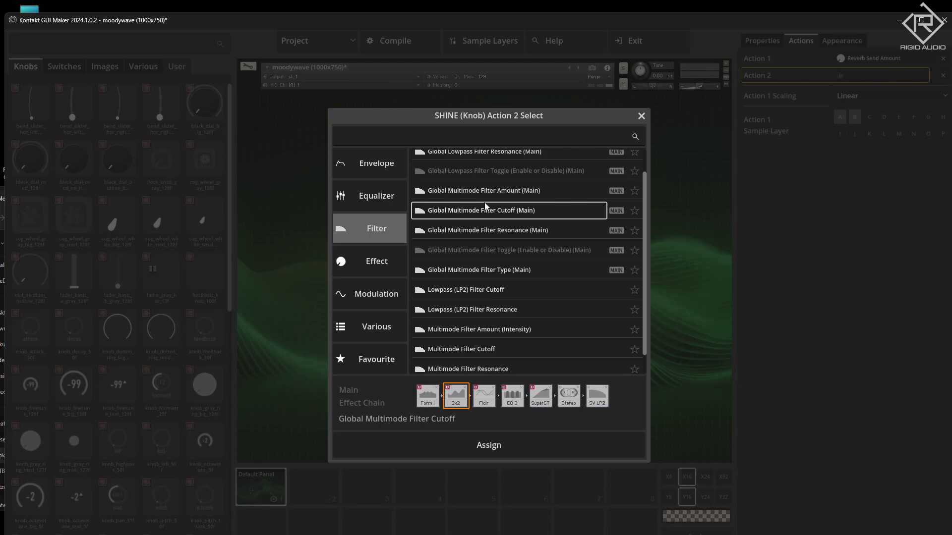
double_click(476, 287)
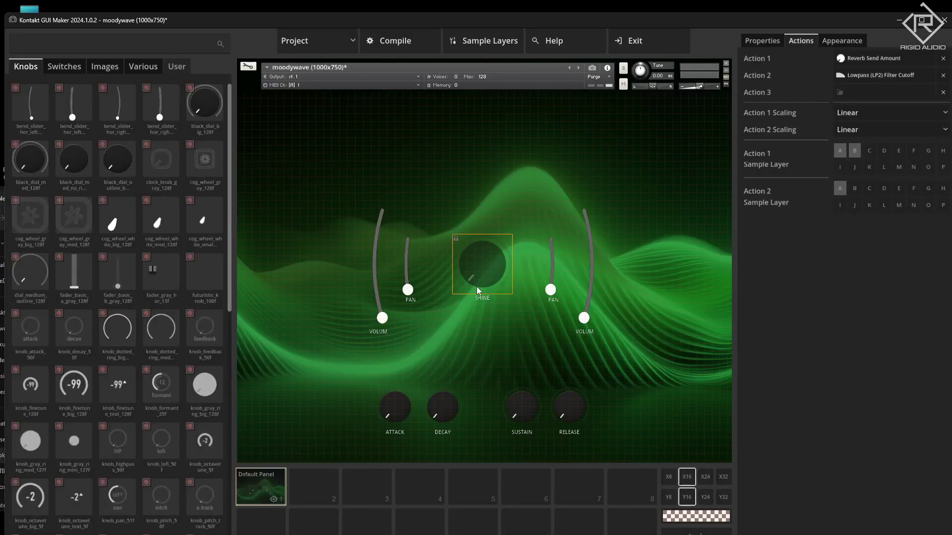
click(855, 189)
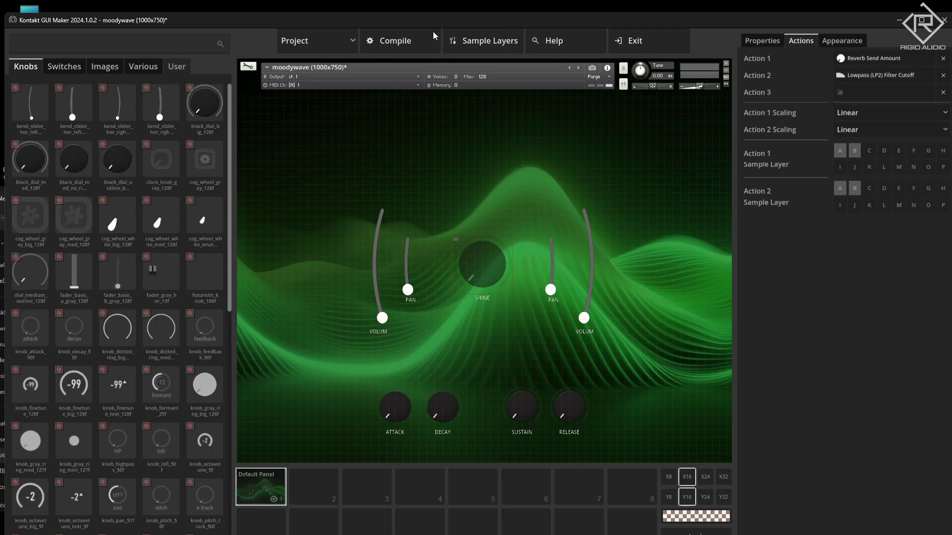
- Compile the moodywave instrument and switch to Kontakt 7 to try the SHINE knob
click(407, 42)
click(575, 523)
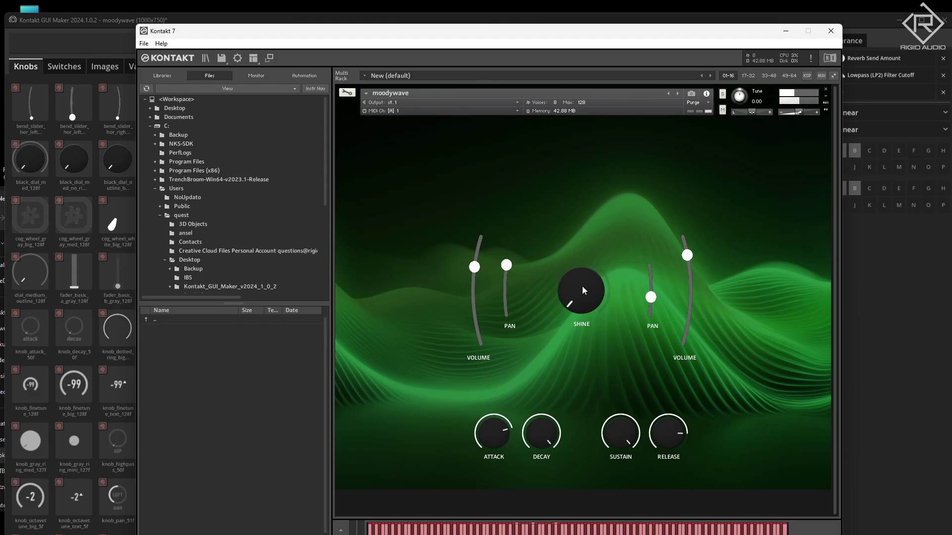
- Turn the SHINE knob up to test the reverb and lowpass cutoff, and return to Kontakt GUI Maker
drag(582, 286, 594, 240)
click(109, 24)
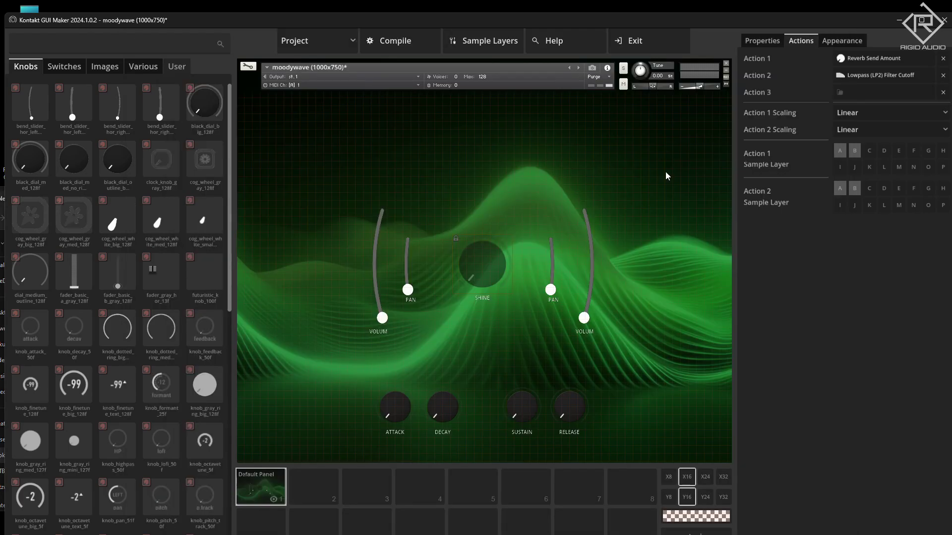
- Browse the available filter and effect options for the SHINE knob's third action
click(862, 90)
scroll(496, 243, down, 3)
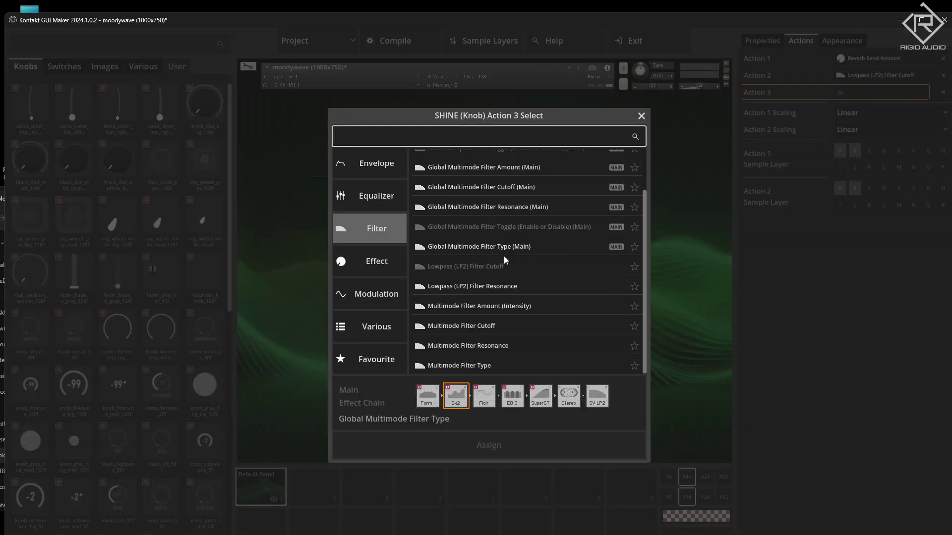
scroll(510, 250, up, 3)
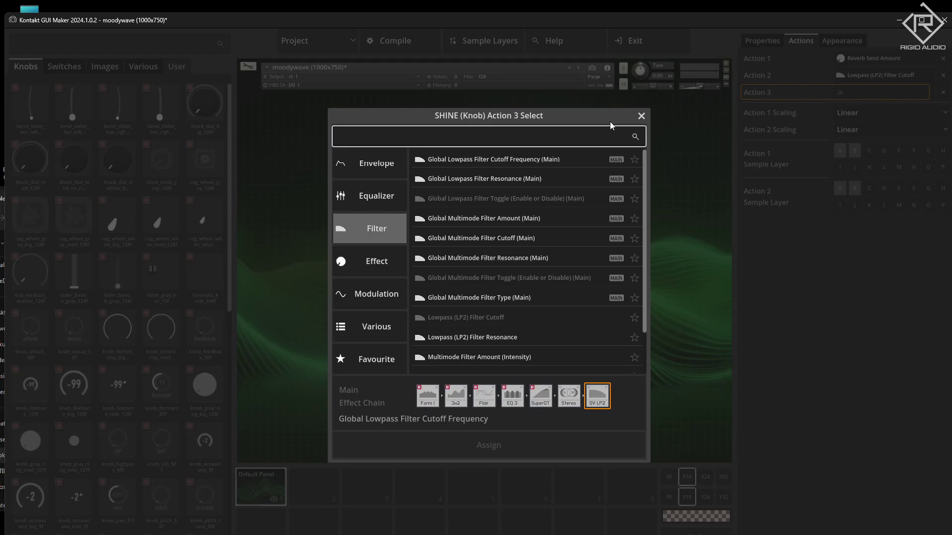
click(361, 260)
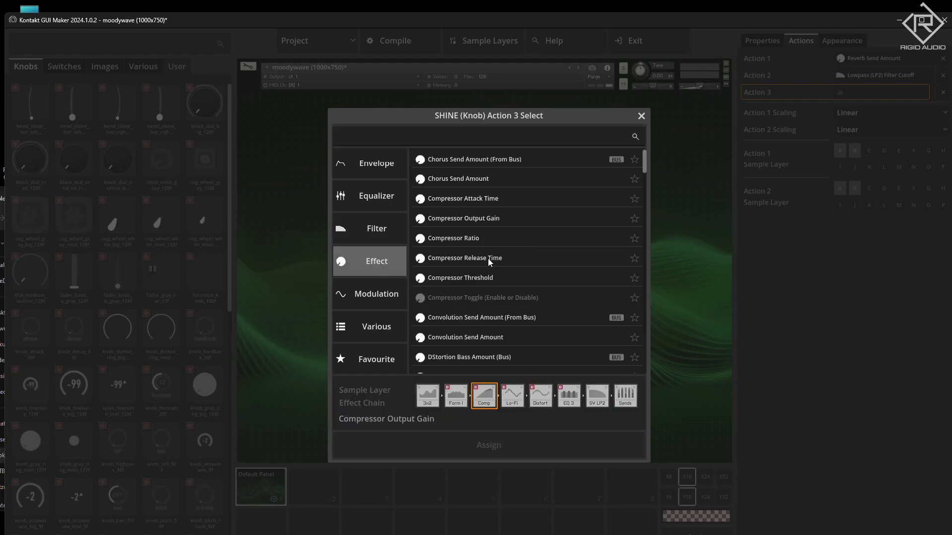
scroll(491, 267, down, 5)
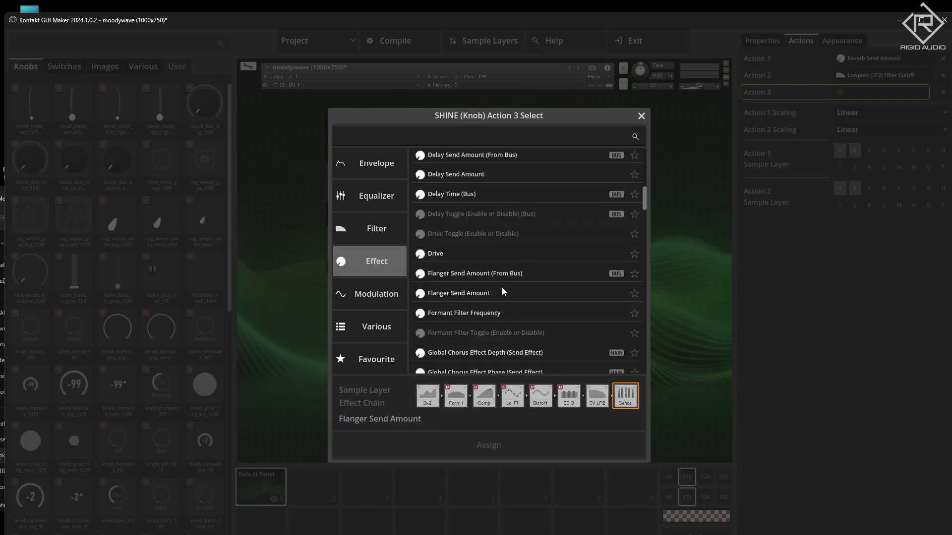
scroll(500, 292, down, 4)
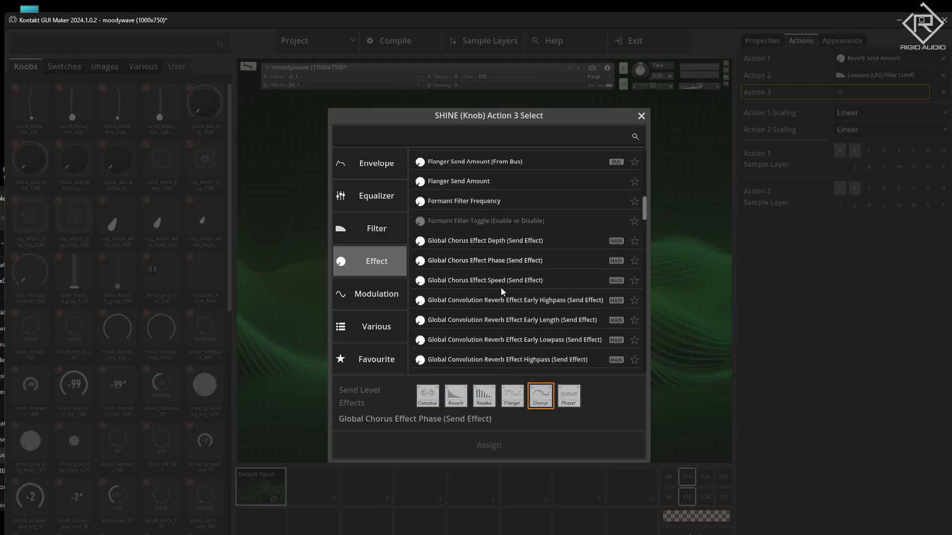
scroll(500, 288, down, 2)
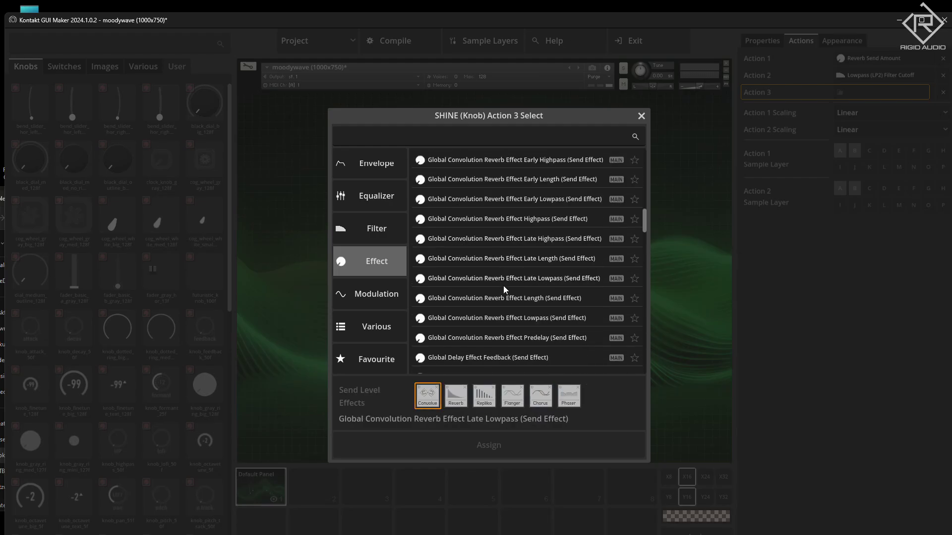
scroll(504, 286, down, 3)
scroll(504, 287, down, 5)
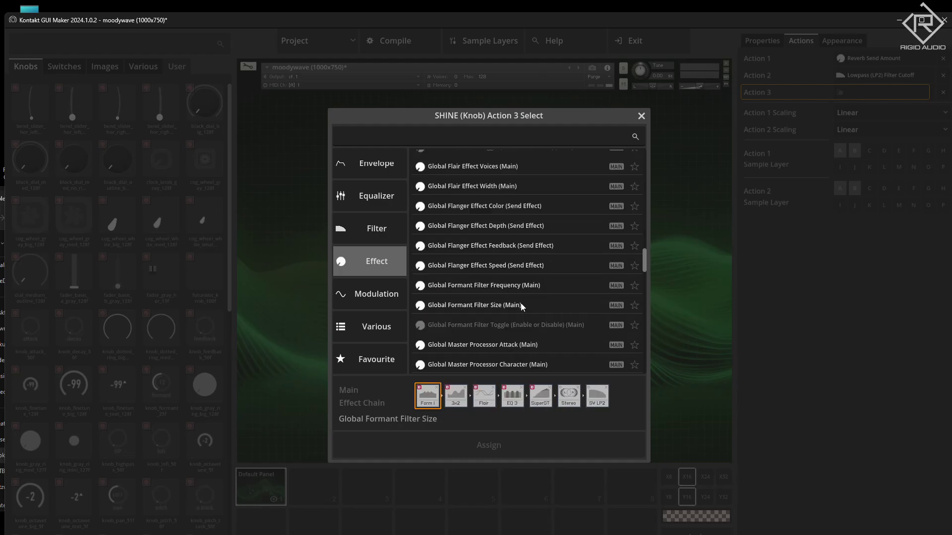
scroll(500, 293, down, 4)
scroll(499, 298, up, 4)
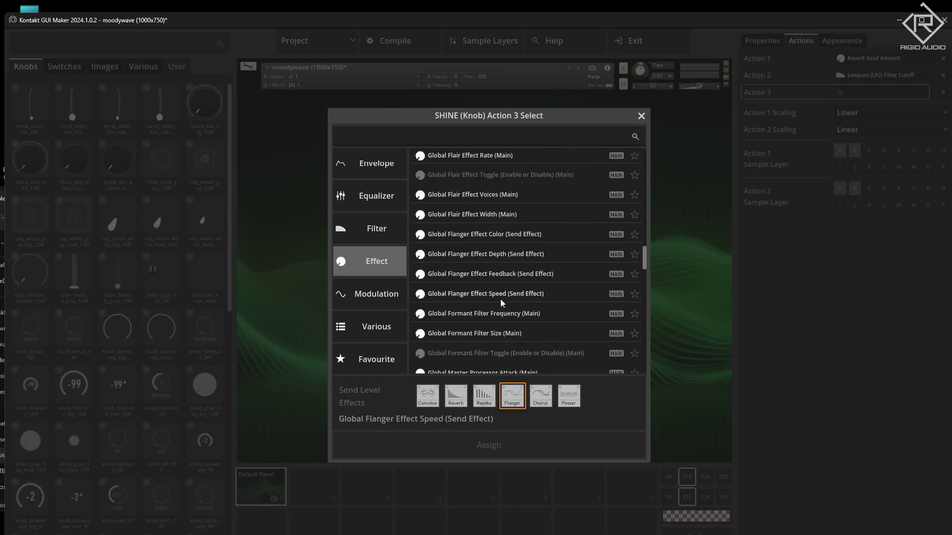
scroll(501, 299, down, 1)
scroll(499, 297, down, 4)
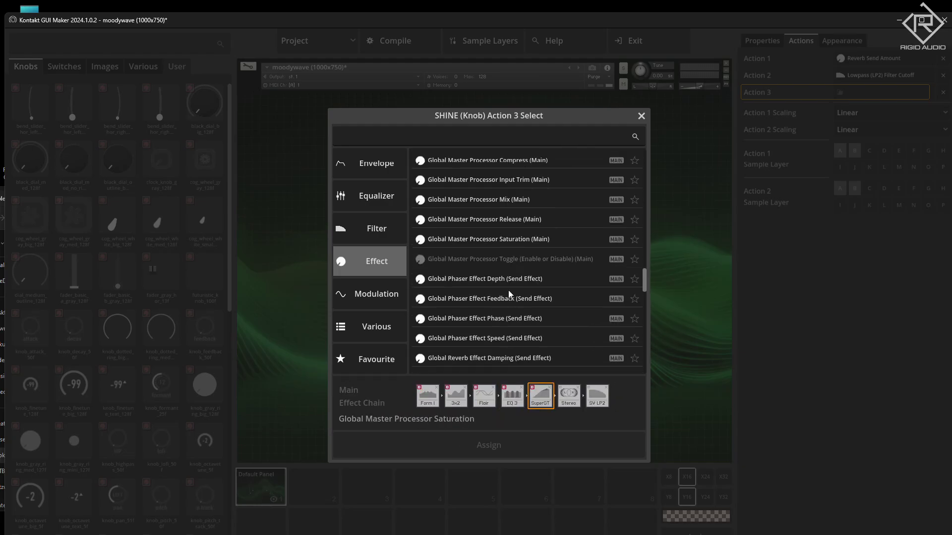
scroll(517, 290, down, 2)
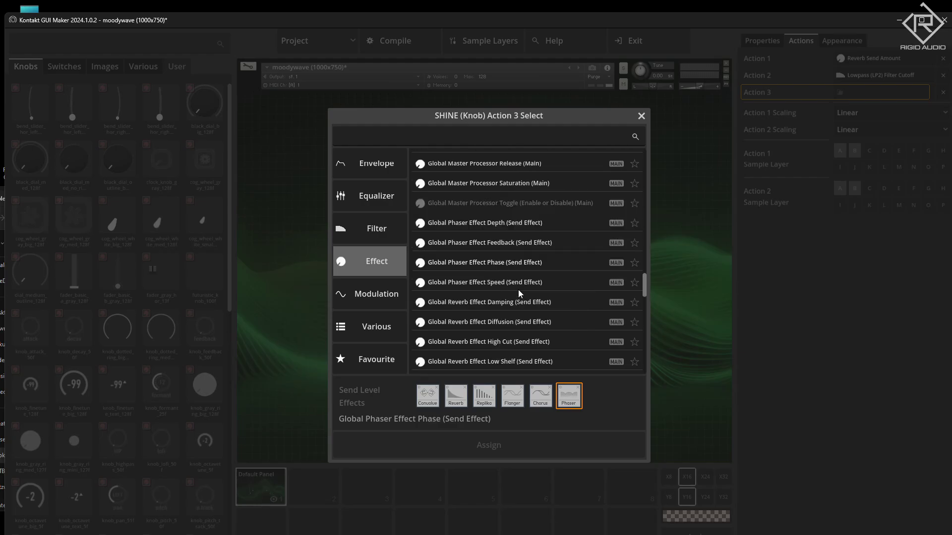
scroll(518, 293, down, 1)
scroll(513, 304, up, 2)
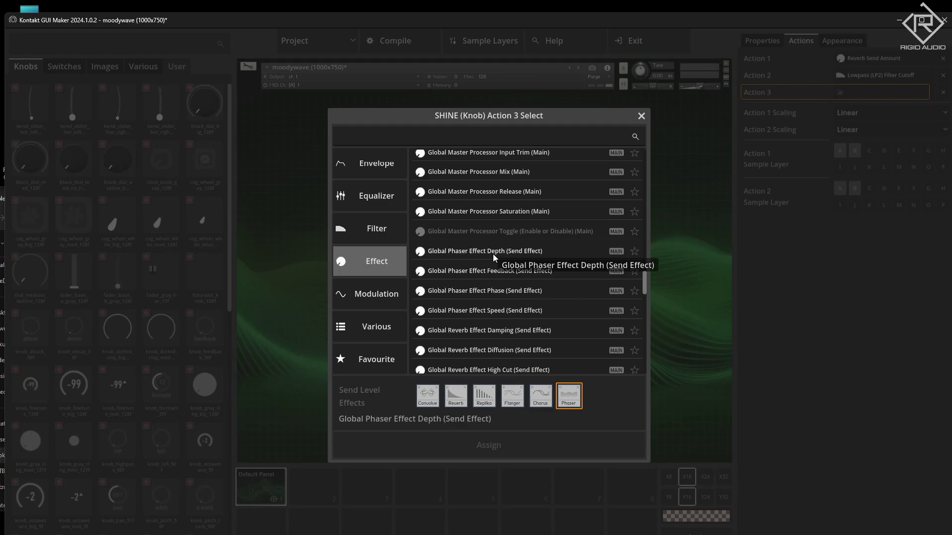
scroll(497, 352, down, 1)
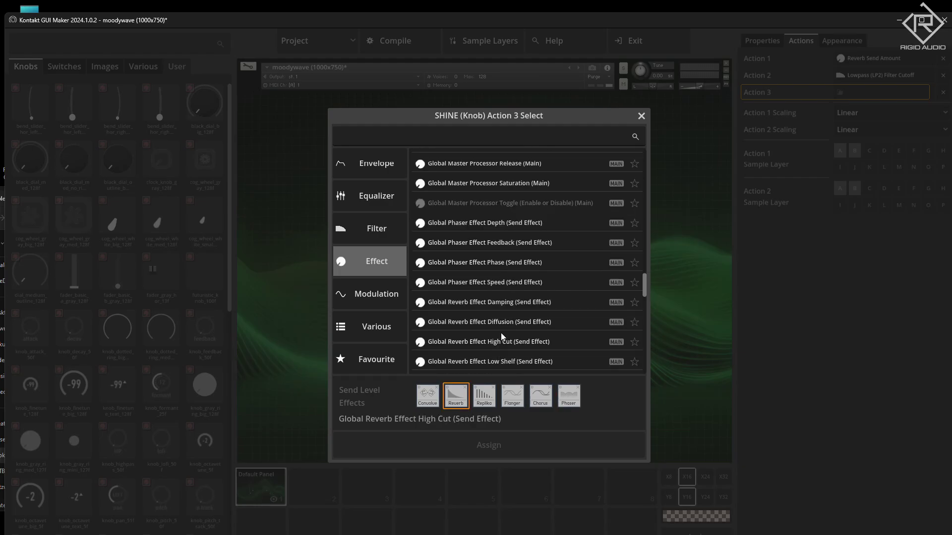
scroll(501, 332, down, 1)
scroll(501, 332, up, 15)
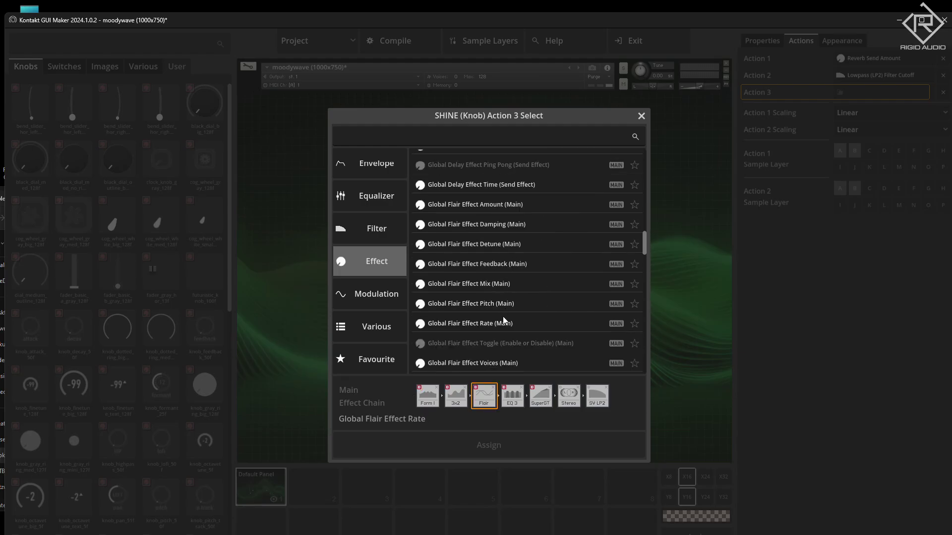
- Search for "phas" and assign Phaser Send Amount as SHINE's third action on sample layers A and B
click(424, 135)
text(phas)
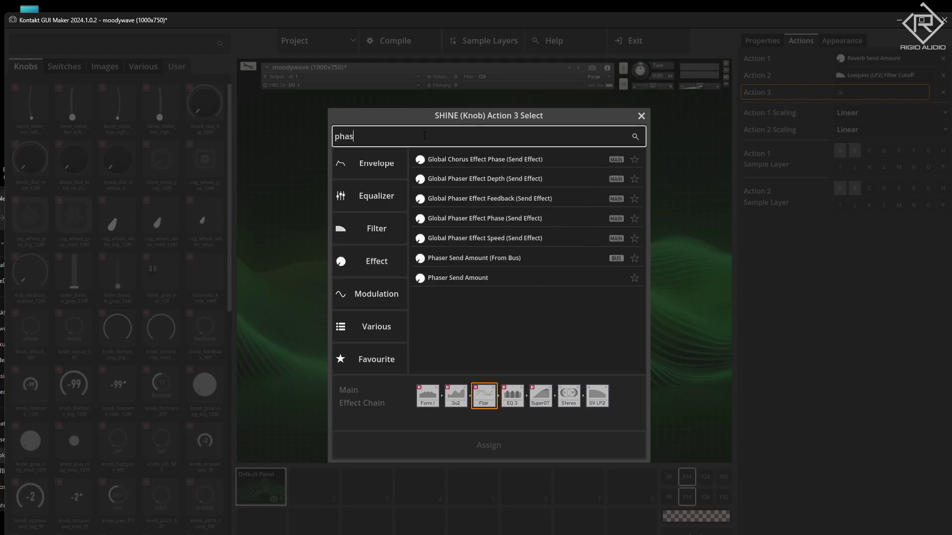
double_click(466, 279)
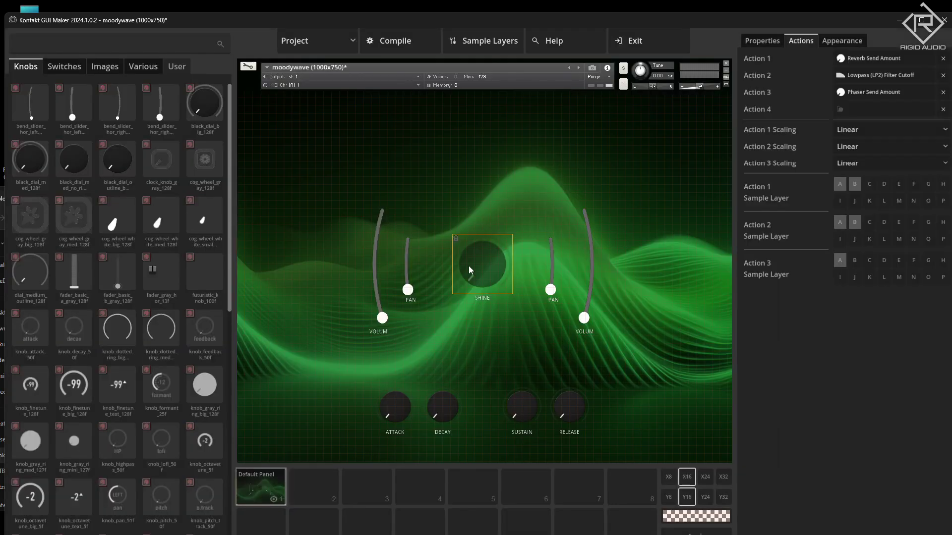
click(855, 261)
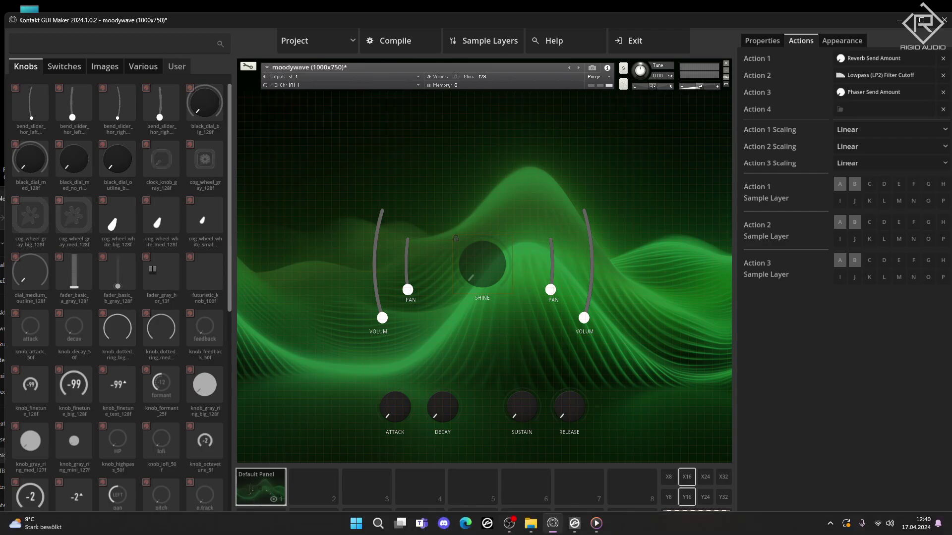
- Switch to Kontakt 7 and test the phaser by turning the SHINE knob up and back to about the middle
click(575, 530)
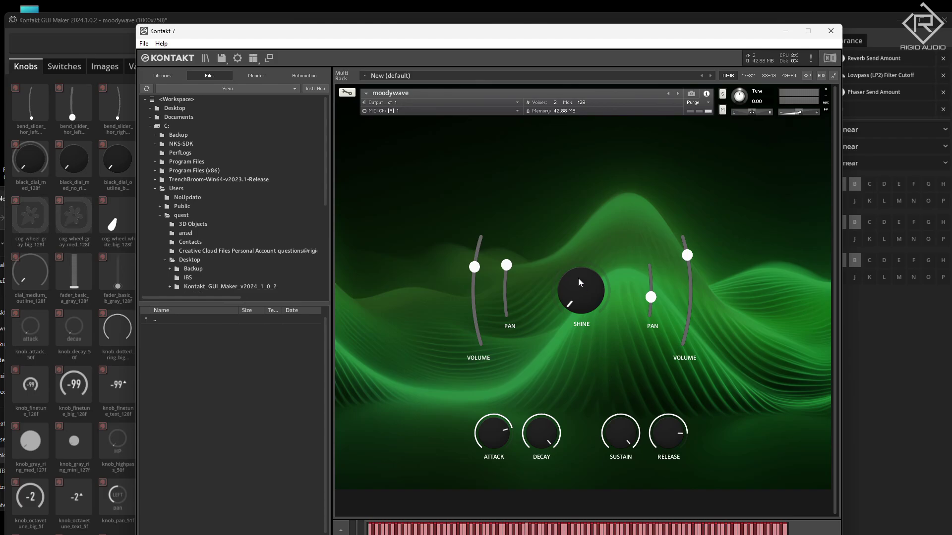
drag(580, 296, 590, 183)
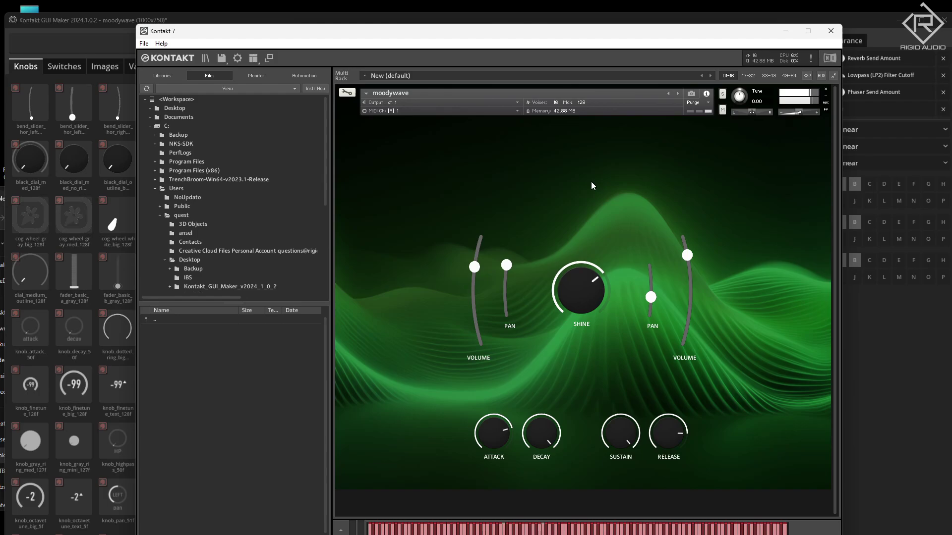
drag(598, 296, 590, 312)
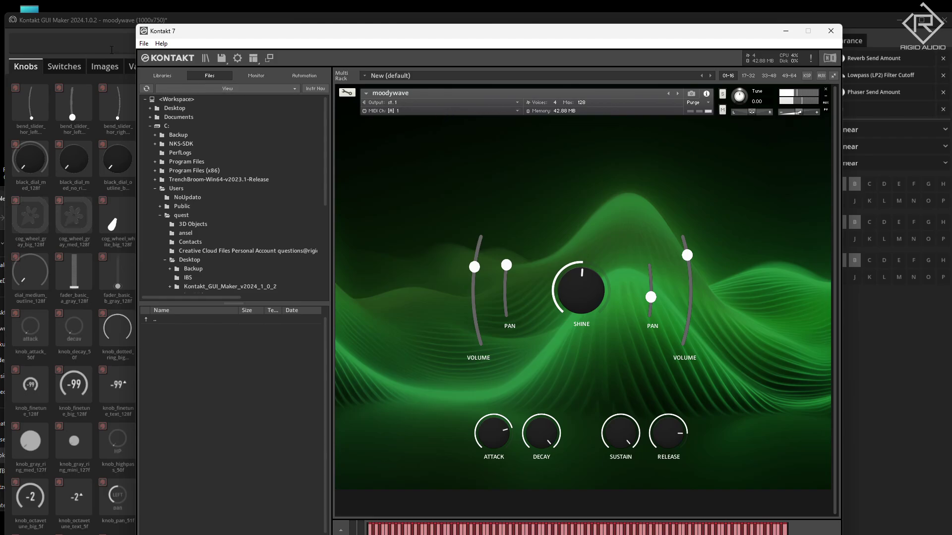
- Switch to Kontakt GUI Maker and add the medium gray ring knob (knob_gray_ring_med_127f) centred above the SHINE knob
click(102, 22)
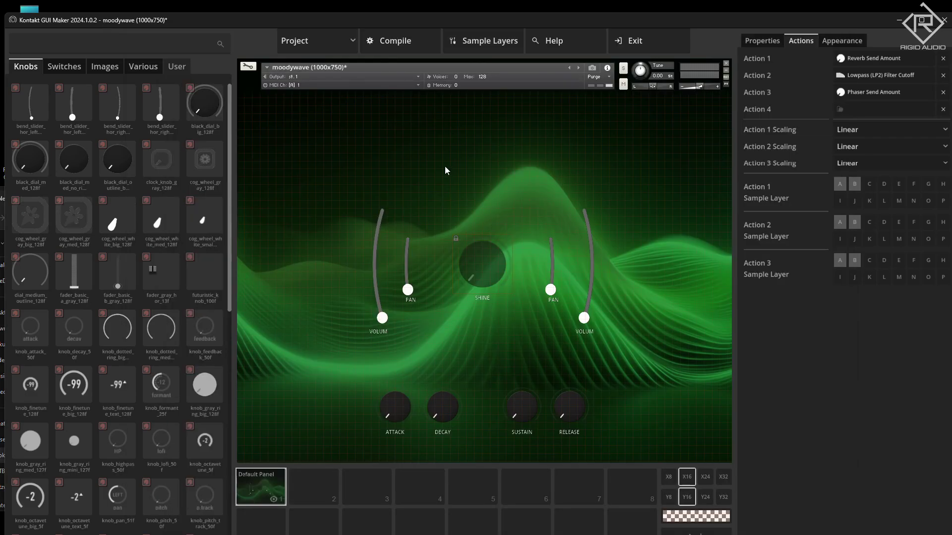
click(460, 244)
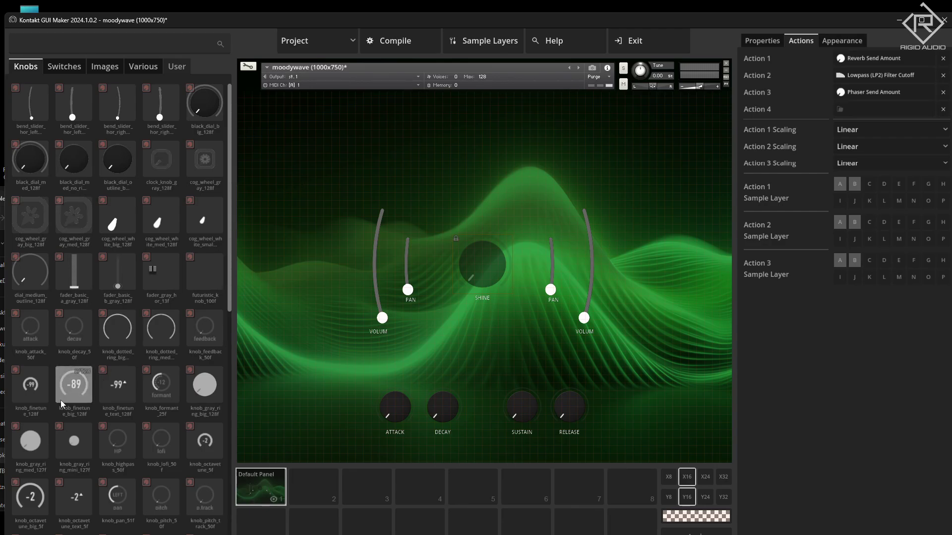
scroll(137, 234, down, 5)
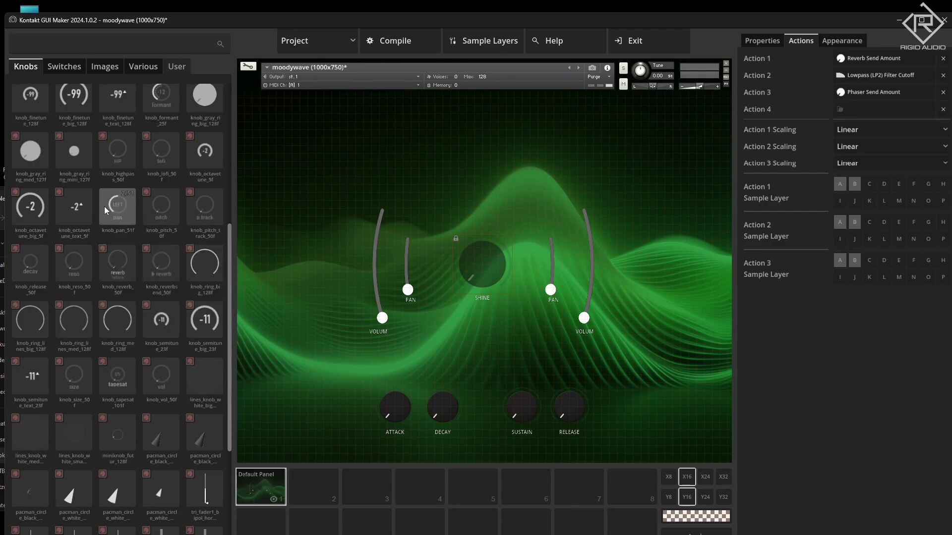
drag(38, 156, 485, 196)
- Label the new gray knob above SHINE as MODULATE
double_click(485, 196)
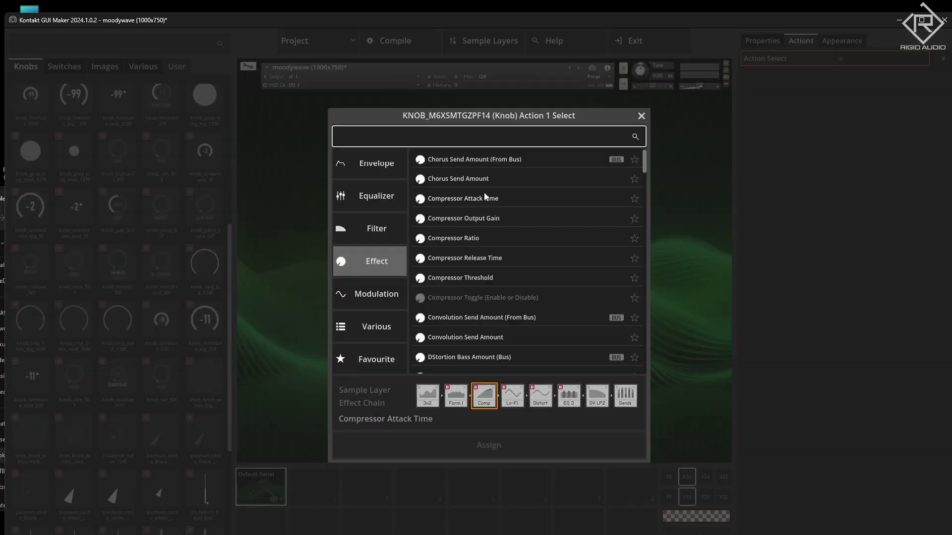
click(641, 116)
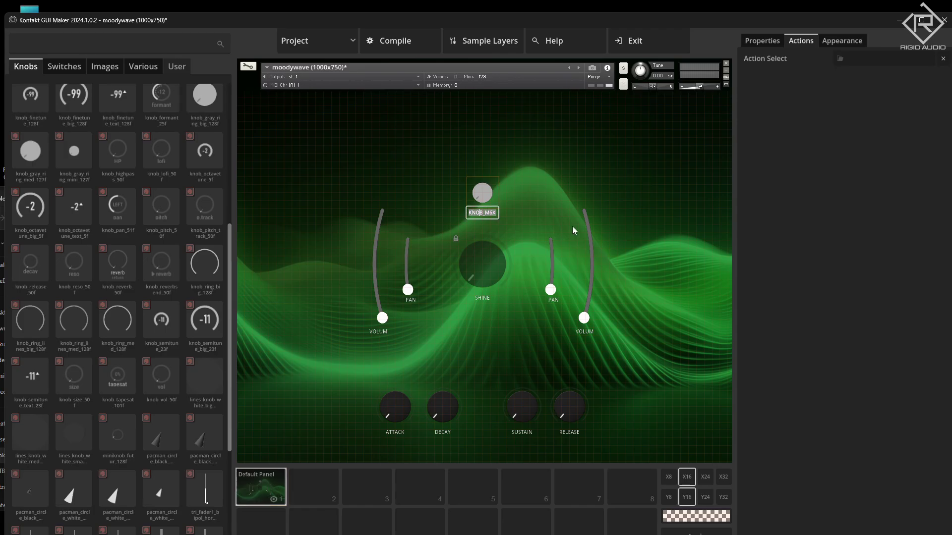
text(ULATE)
key(Return)
- Assign the modulation action LFO A Intensity (Vibrato) to the MODULATE knob on sample layers A and B
double_click(482, 195)
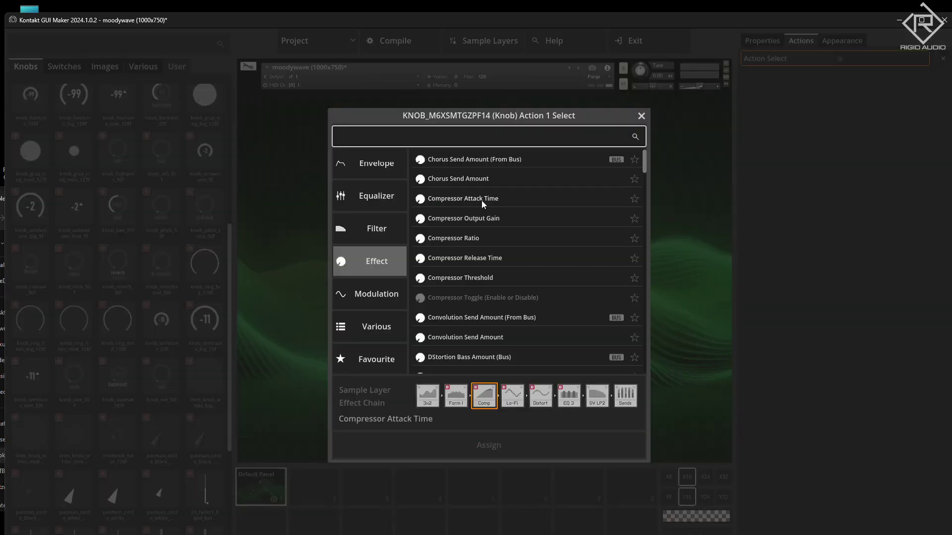
click(377, 294)
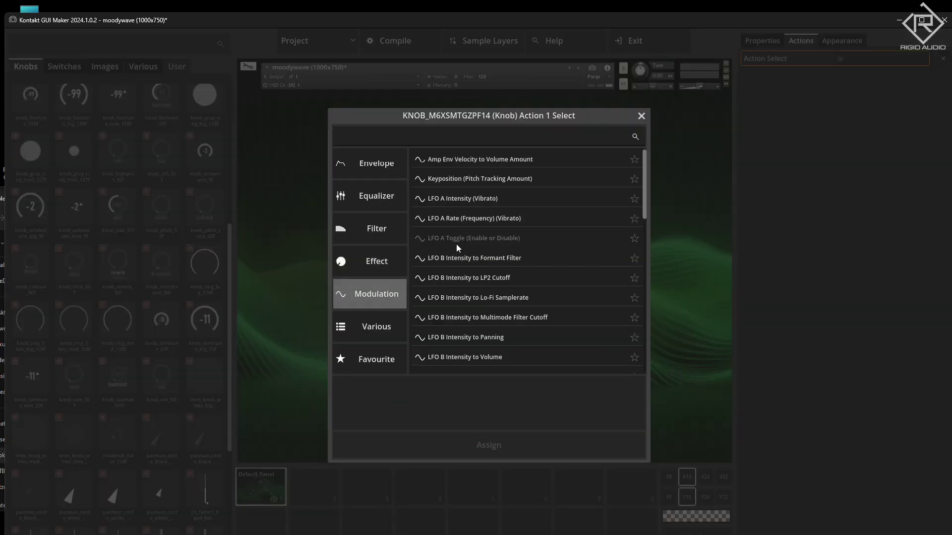
double_click(490, 199)
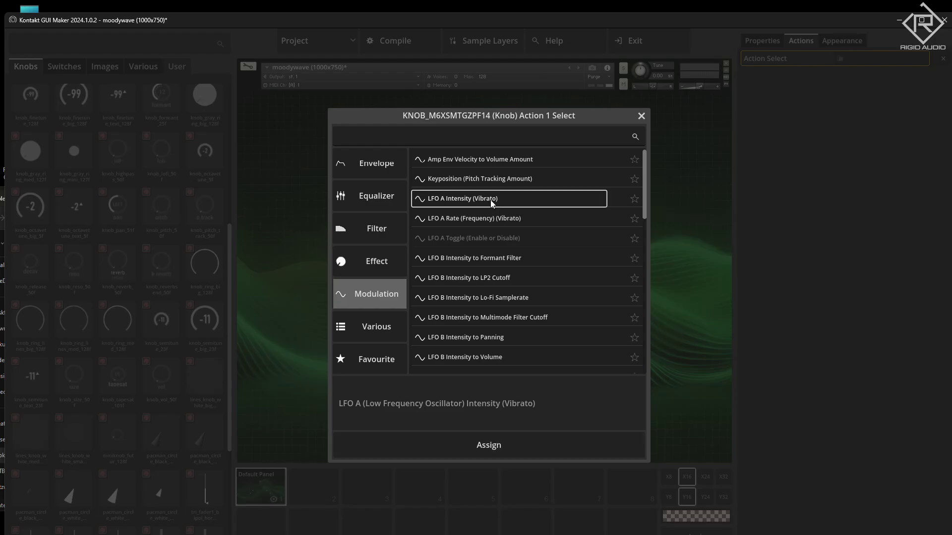
click(855, 117)
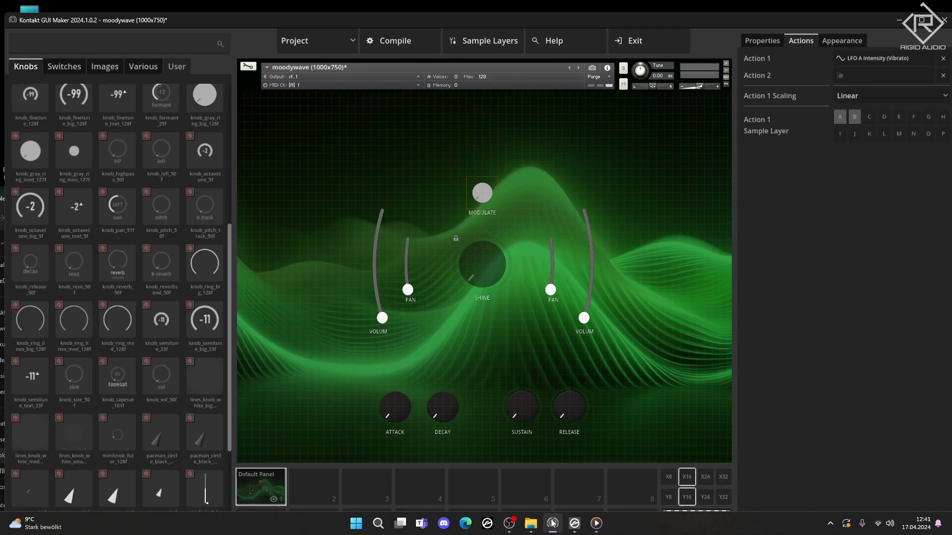
- Switch to Kontakt 7 and test the vibrato by turning the MODULATE knob up and back down
click(574, 533)
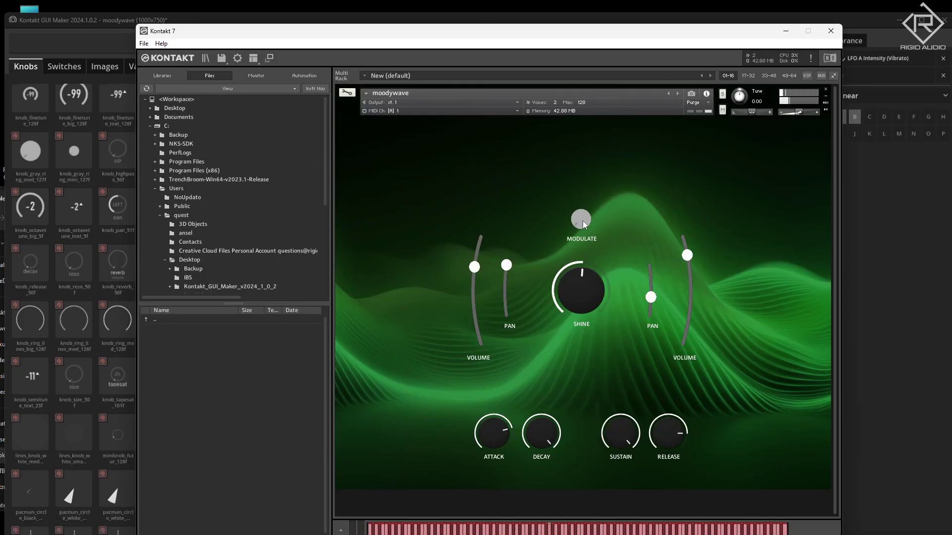
drag(582, 221, 587, 161)
drag(587, 223, 589, 268)
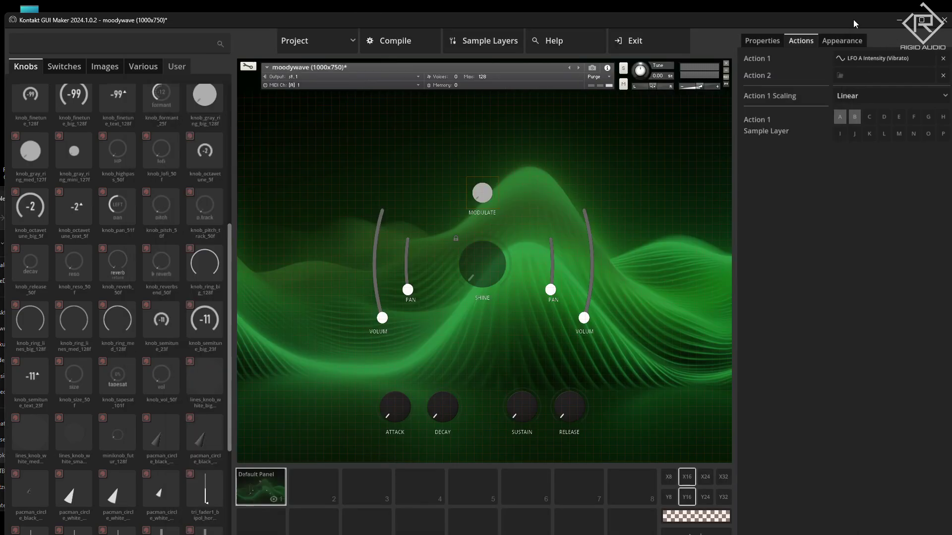
- Switch to Kontakt GUI Maker and replace the MODULATE knob's first action with LFO B Intensity to Panning
click(854, 17)
click(890, 58)
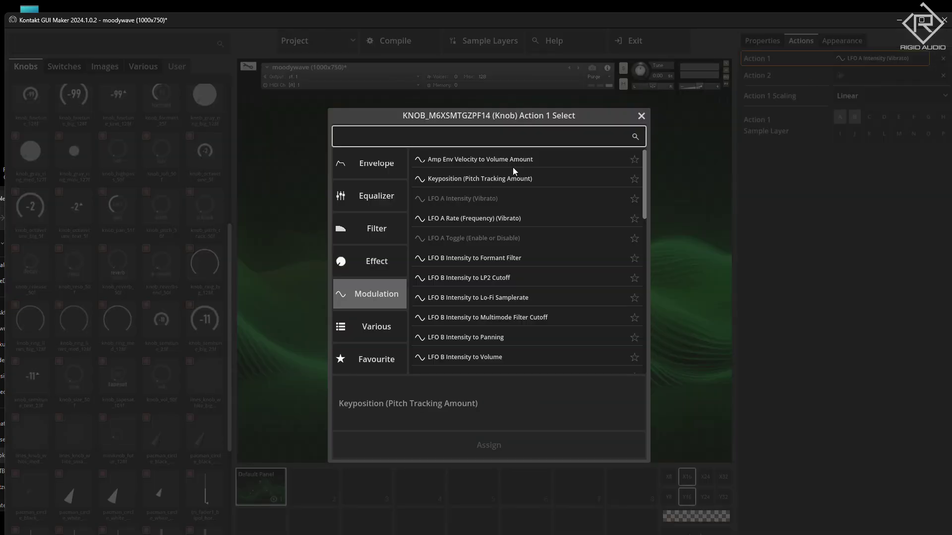
click(394, 258)
click(387, 290)
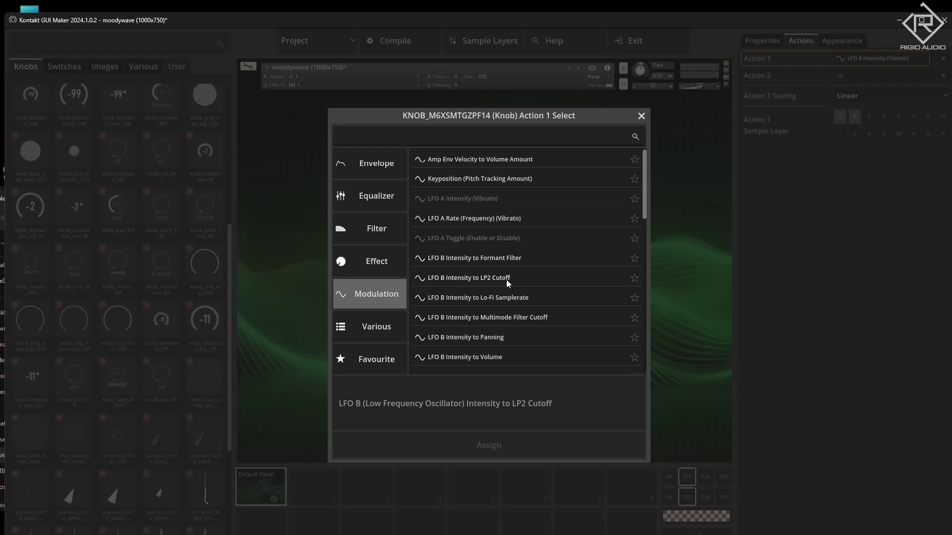
scroll(507, 287, down, 1)
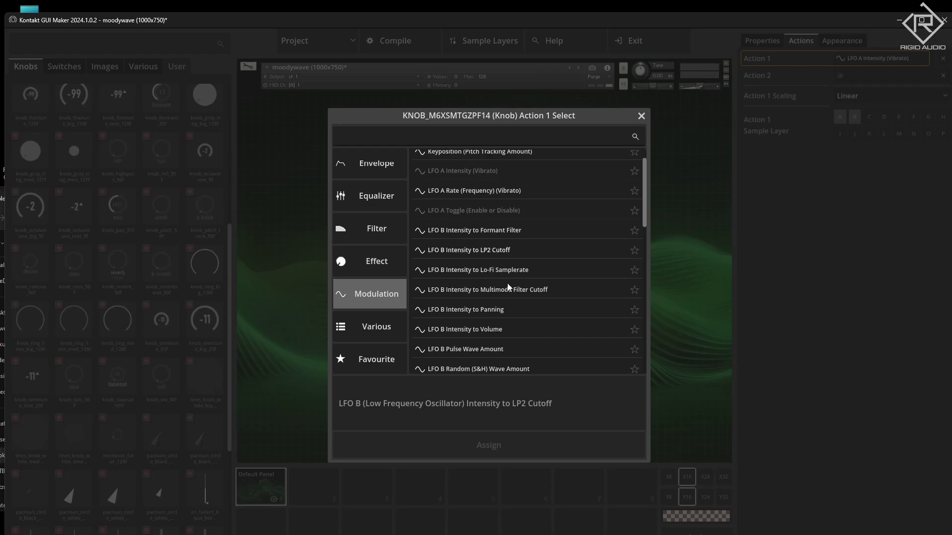
double_click(486, 310)
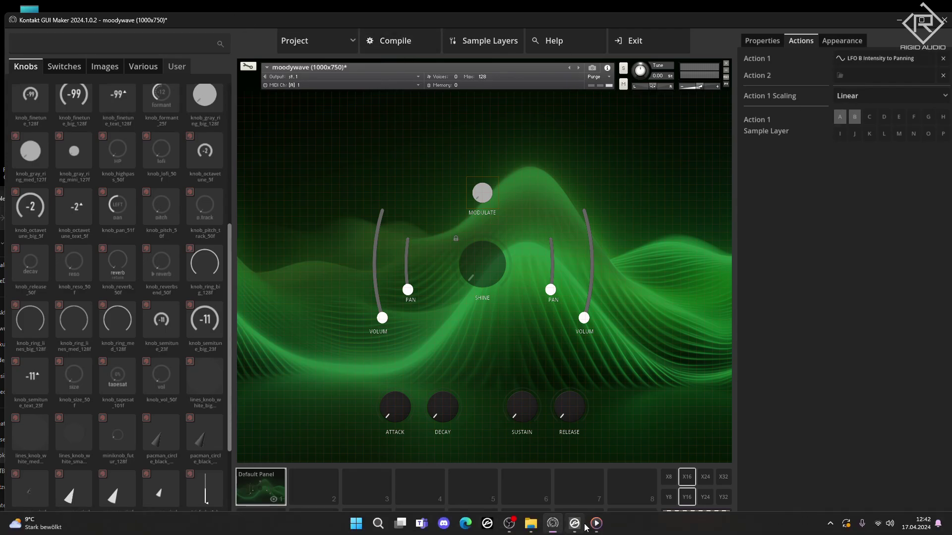
- Switch to Kontakt 7 and play the moodywave instrument to hear the panning modulation
click(575, 524)
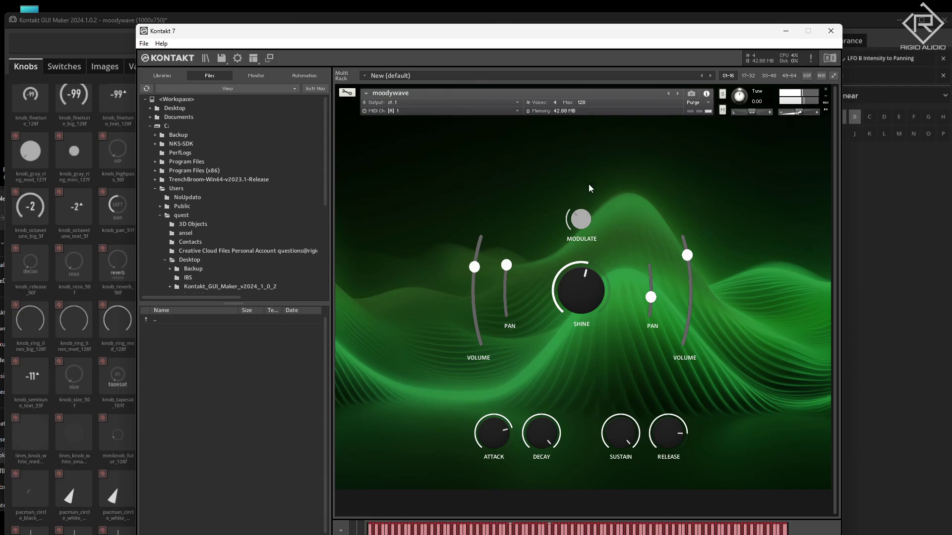
- Switch to Kontakt GUI Maker, place a btn_rounded_small switch above the MODULATE knob and label it ENABLE
click(88, 19)
click(71, 70)
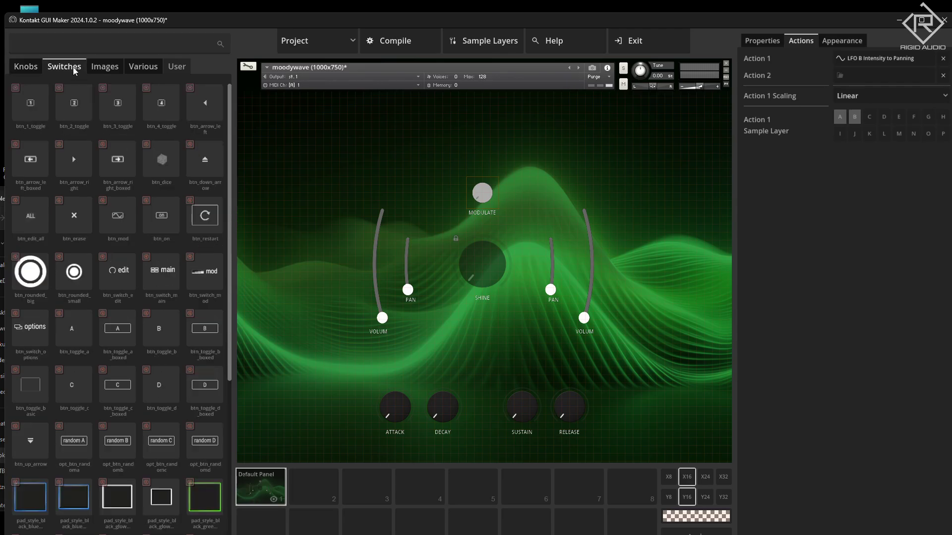
drag(65, 279, 485, 155)
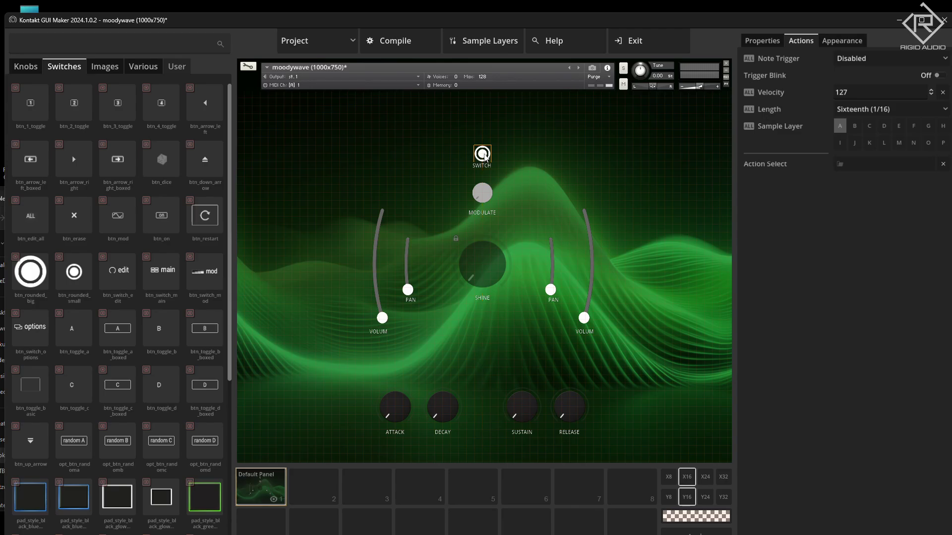
text(EN)
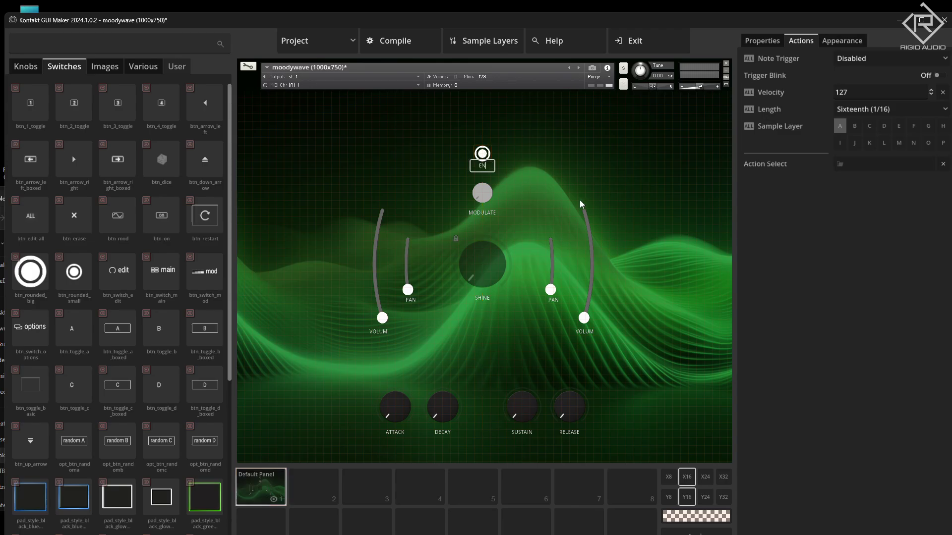
text(ABLE)
key(Return)
- Assign the modulation action LFO A Toggle (Enable or Disable) to the ENABLE switch
double_click(475, 152)
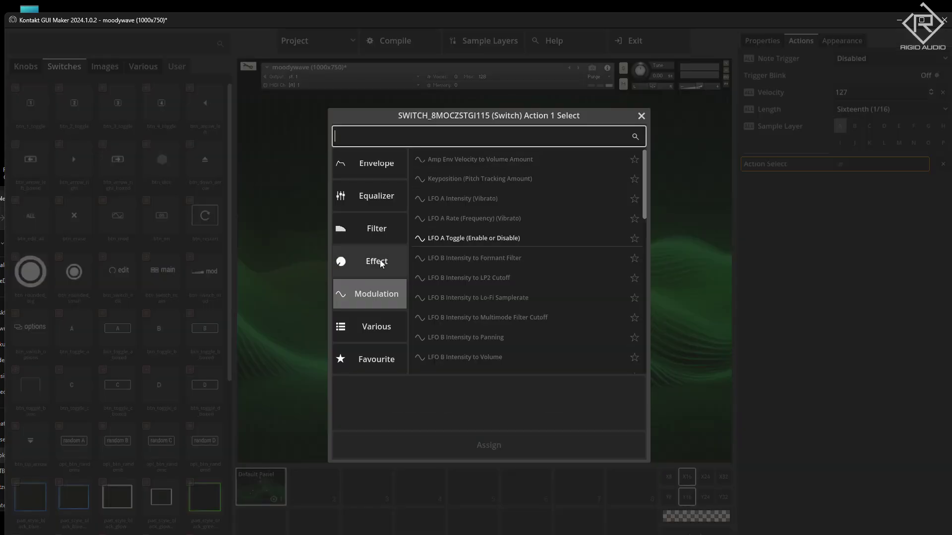
click(466, 238)
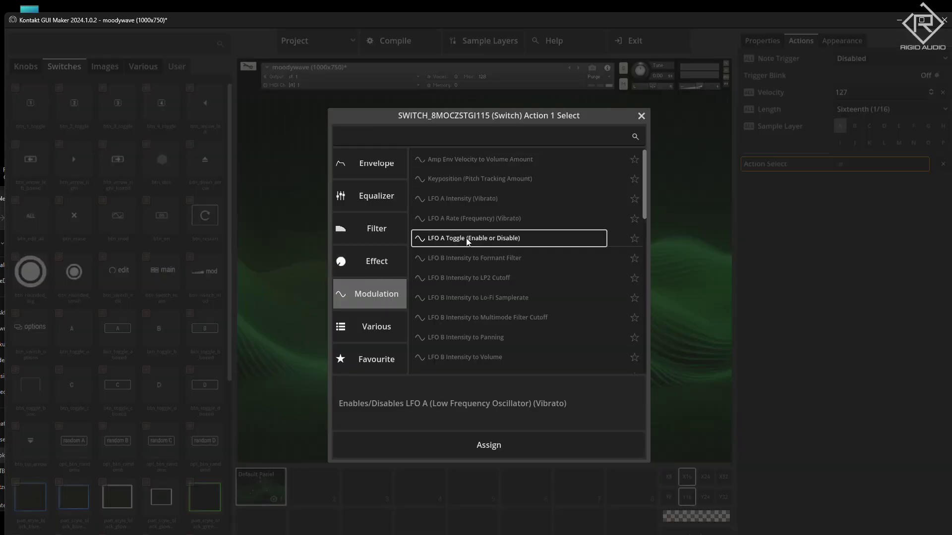
click(489, 446)
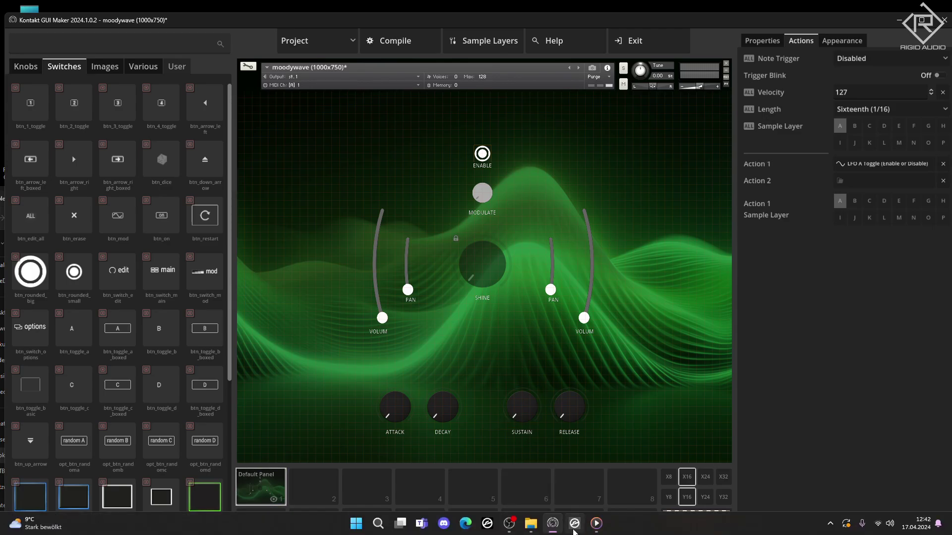
- Switch to Kontakt 7 and test the ENABLE switch while turning the MODULATE knob up and down and adjusting SHINE
click(574, 527)
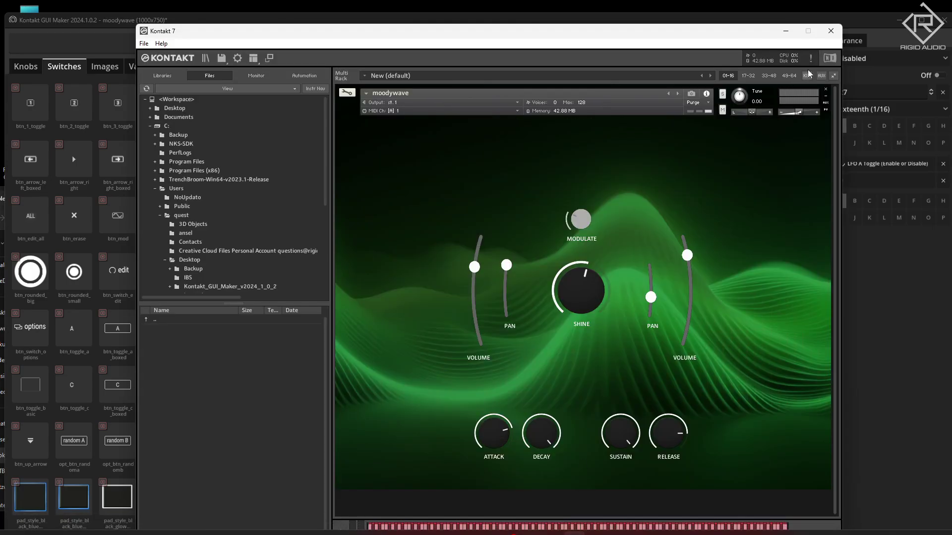
click(581, 180)
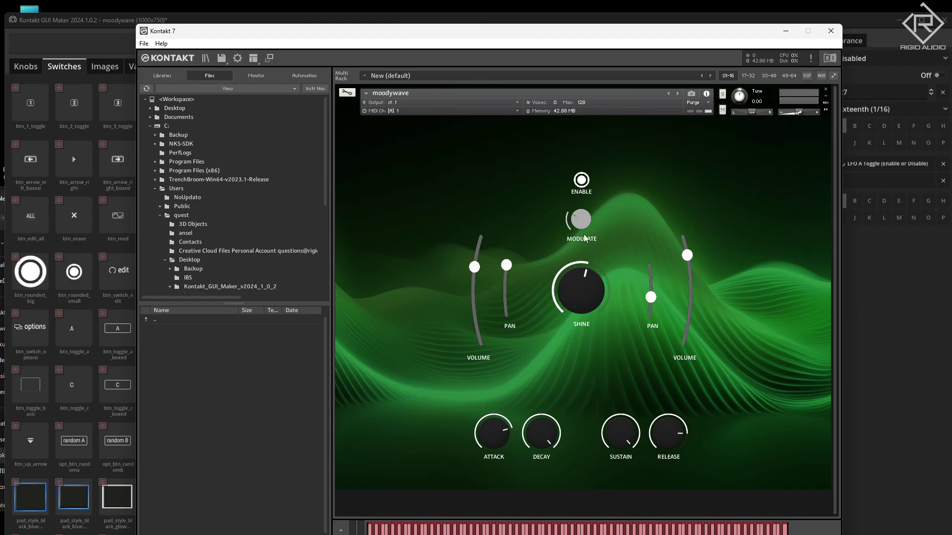
drag(582, 228, 592, 170)
drag(597, 149, 612, 265)
click(581, 180)
drag(591, 304, 588, 289)
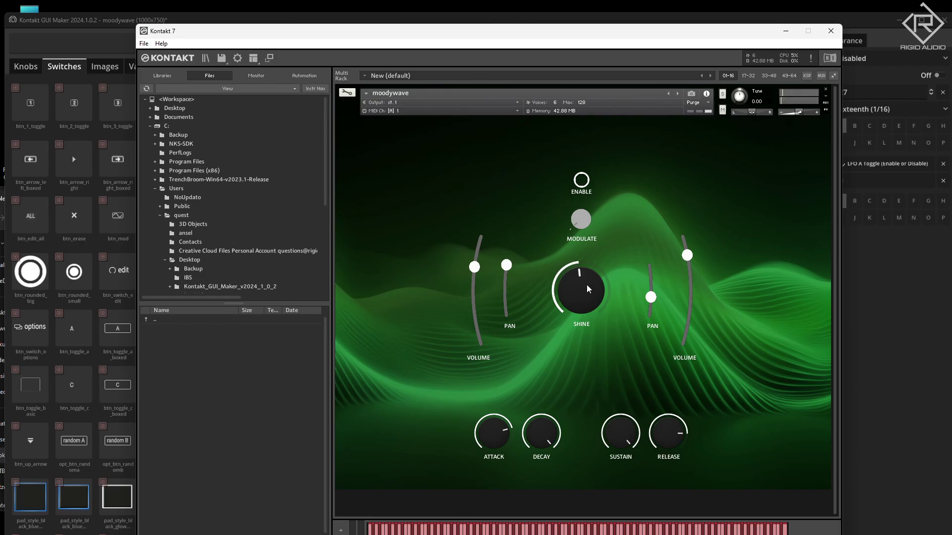